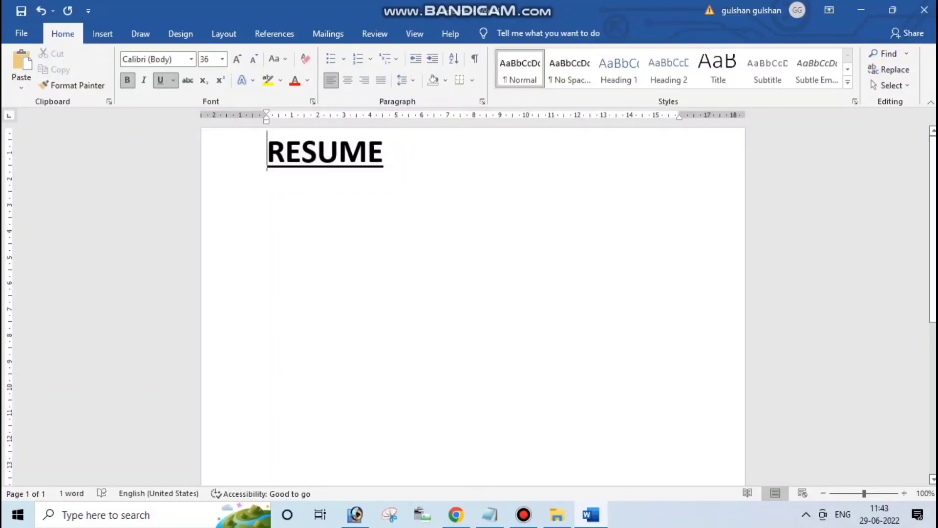
Centre the RESUME title and start an unindented line below it without bold or underline
key(Tab)
key(Tab)
key(Tab)
key(Tab)
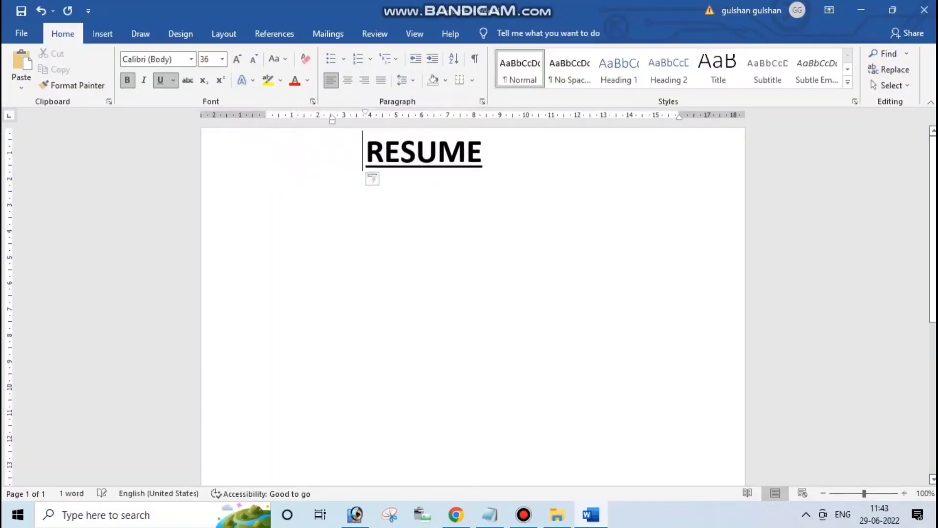
double_click(433, 152)
click(433, 152)
key(End)
key(Return)
key(ctrl+u)
key(ctrl+b)
key(BackSpace)
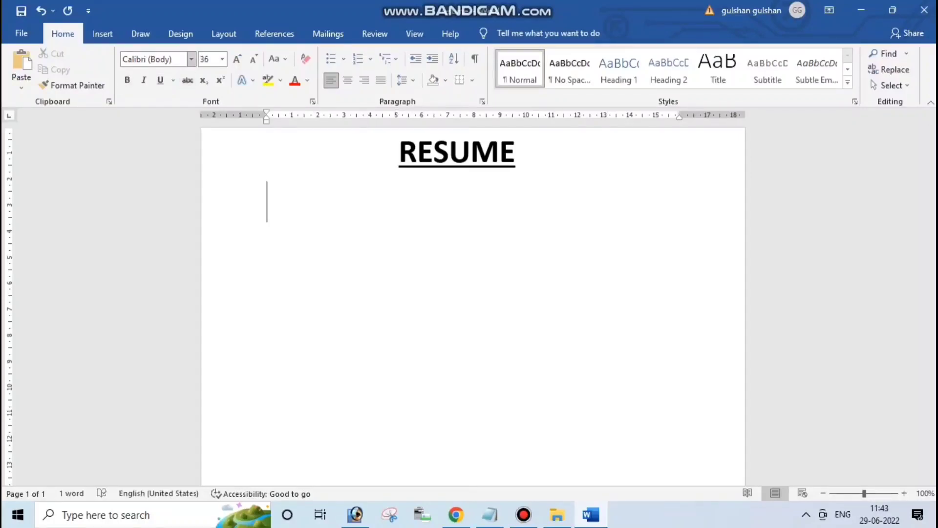
Set the new line to 12 pt and narrow the left page margin on the ruler
click(191, 59)
click(222, 59)
text(12)
key(Return)
key(ctrl+b)
key(ctrl+b)
drag(266, 118, 232, 117)
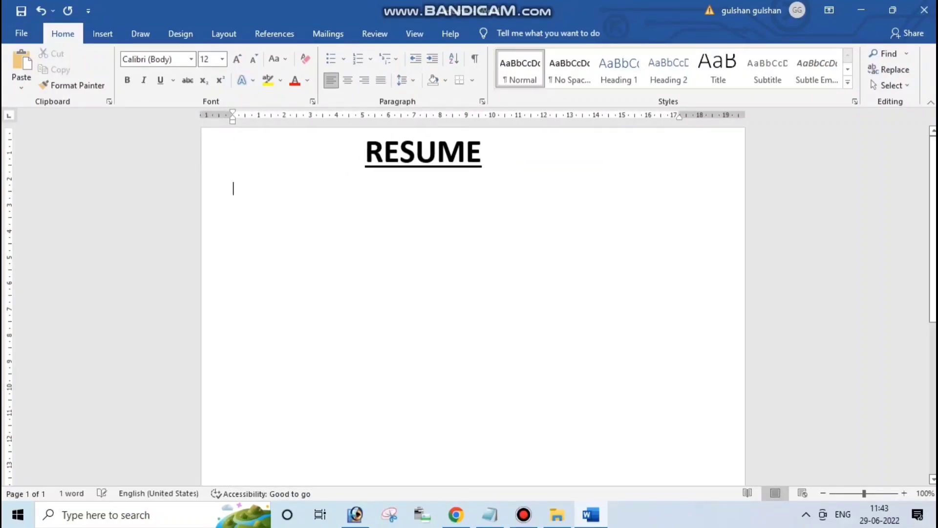
drag(679, 117, 707, 116)
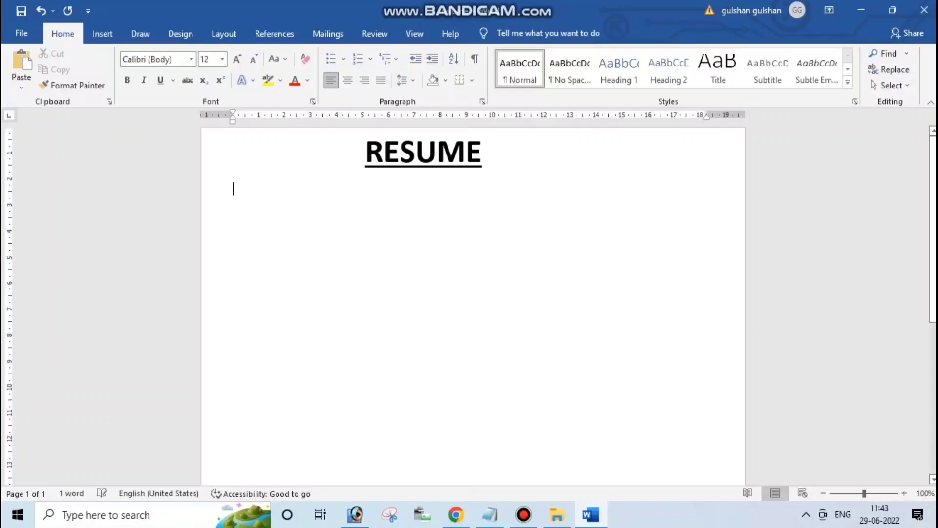
Enter the applicant's name and the two address lines below the RESUME title
click(235, 189)
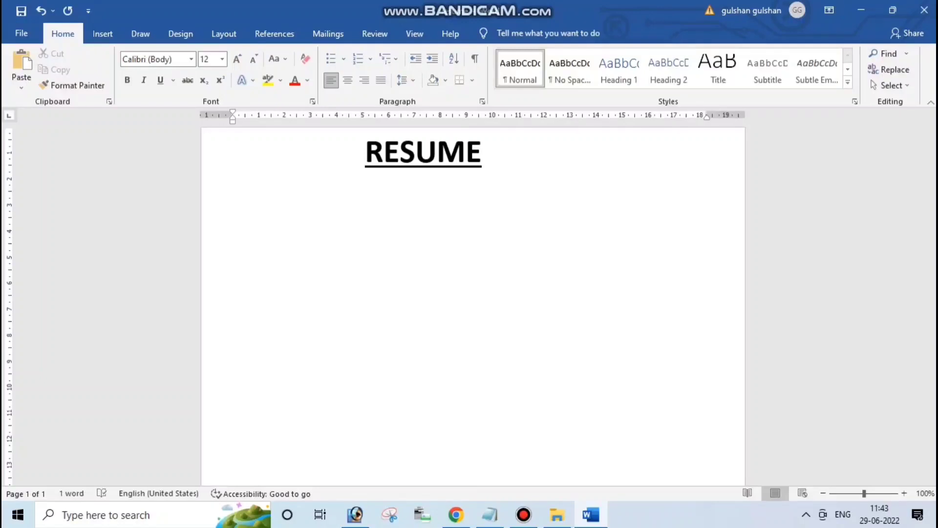
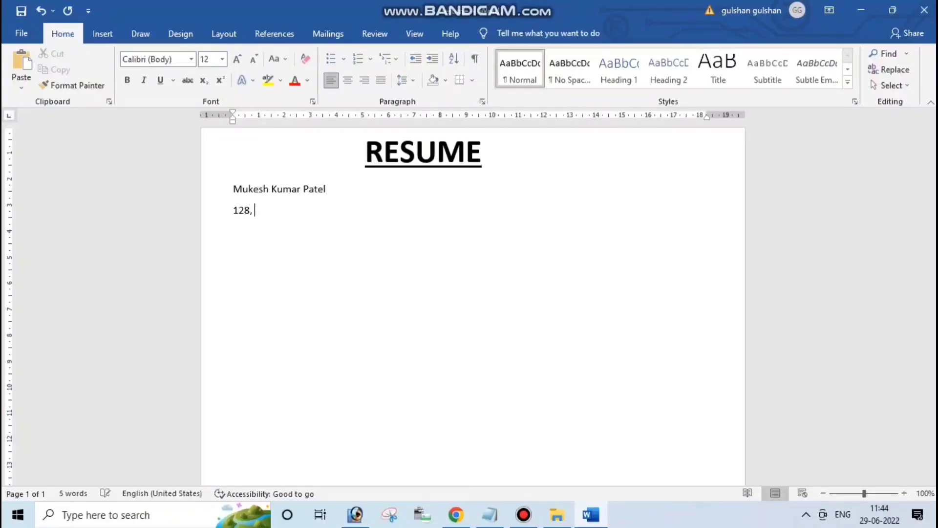
key(Return)
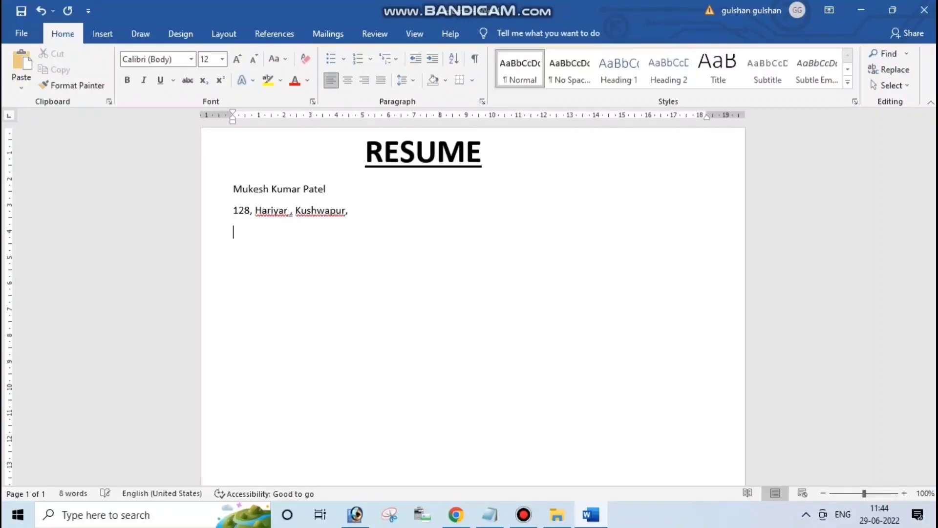
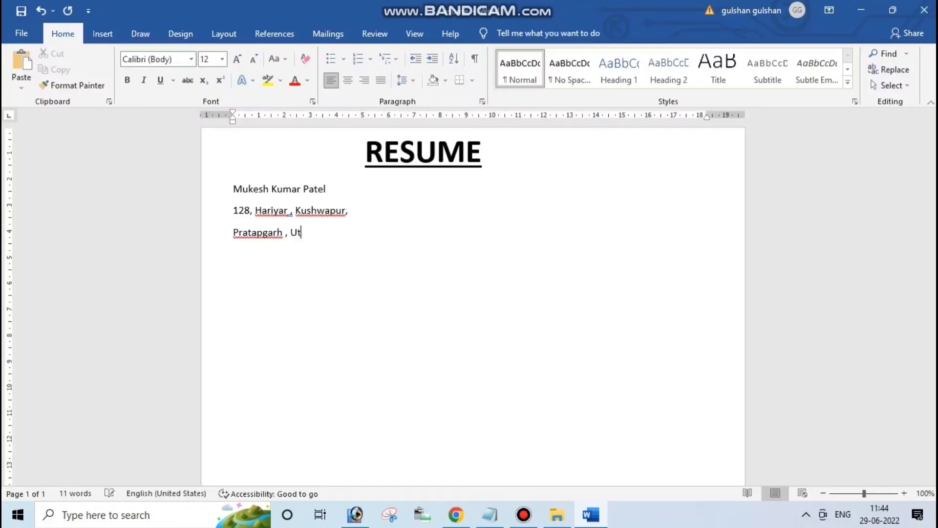
Add the mobile number and email id lines, then select the whole contact block
key(Return)
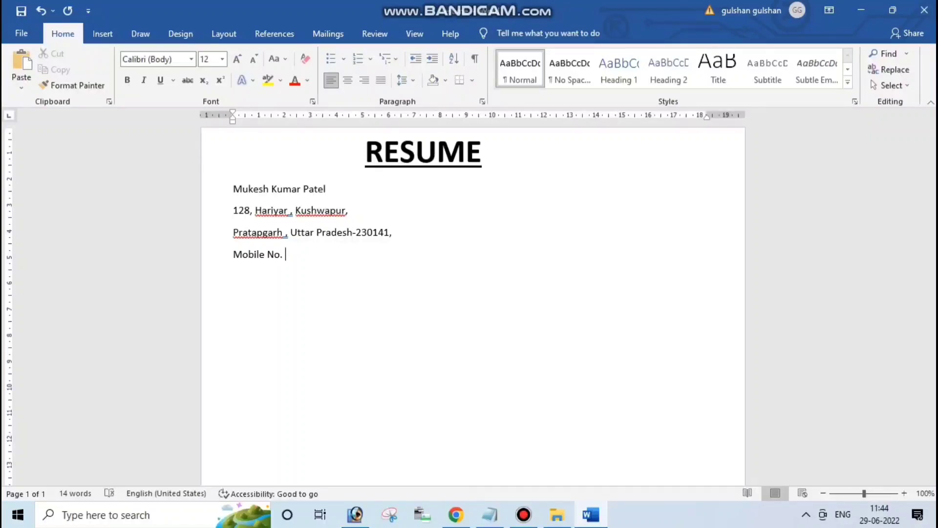
key(Return)
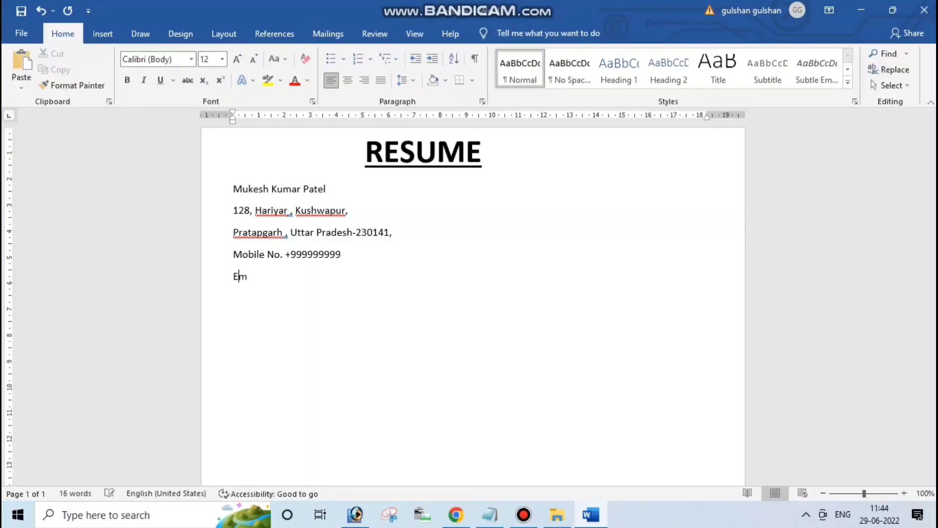
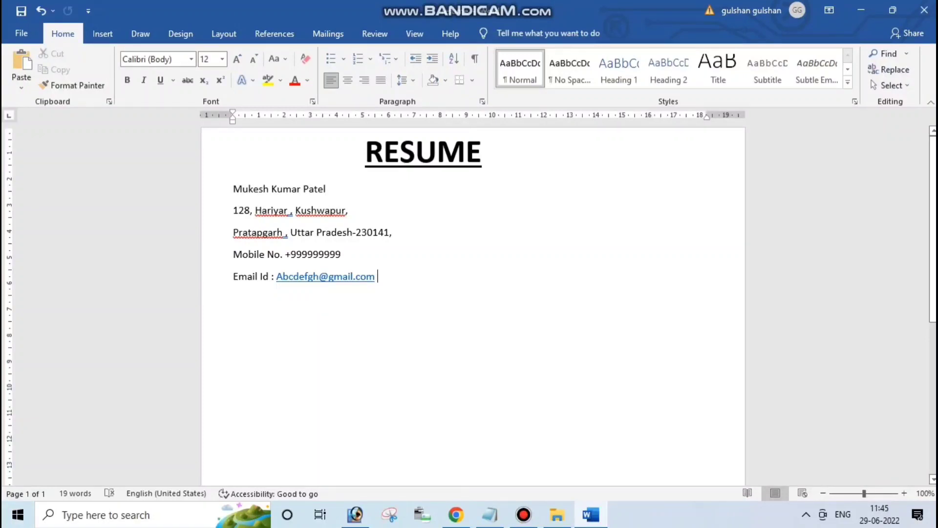
drag(383, 277, 233, 188)
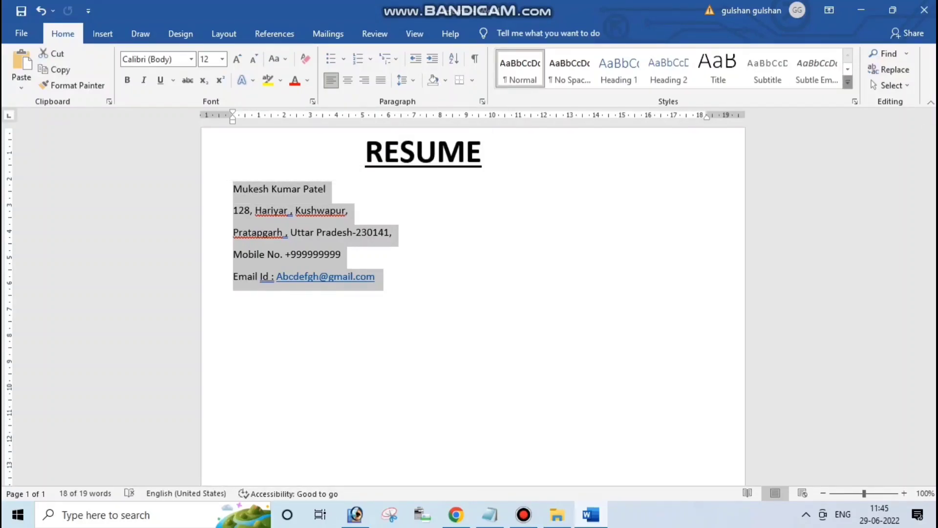
Apply the No Spacing style to the contact block
click(848, 83)
click(570, 71)
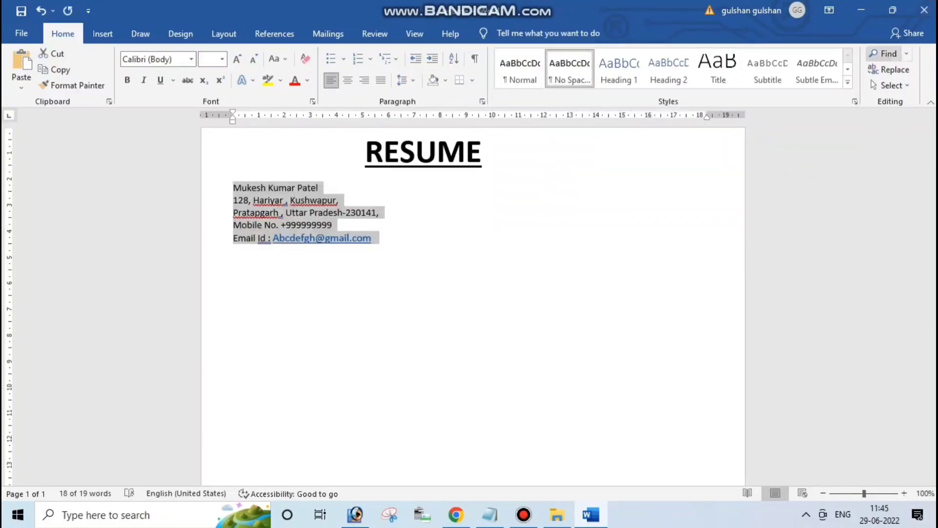
click(301, 188)
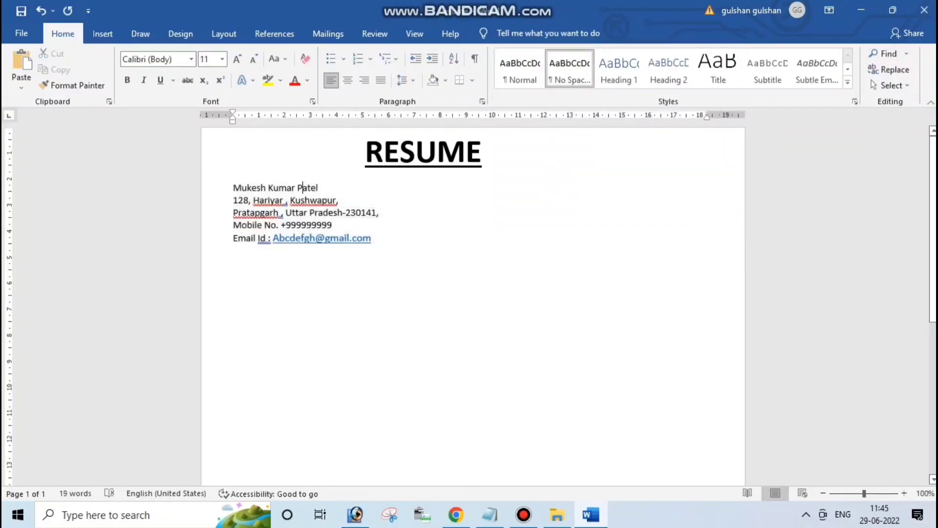
Make the applicant's name line bold at 18 pt
drag(321, 188, 233, 187)
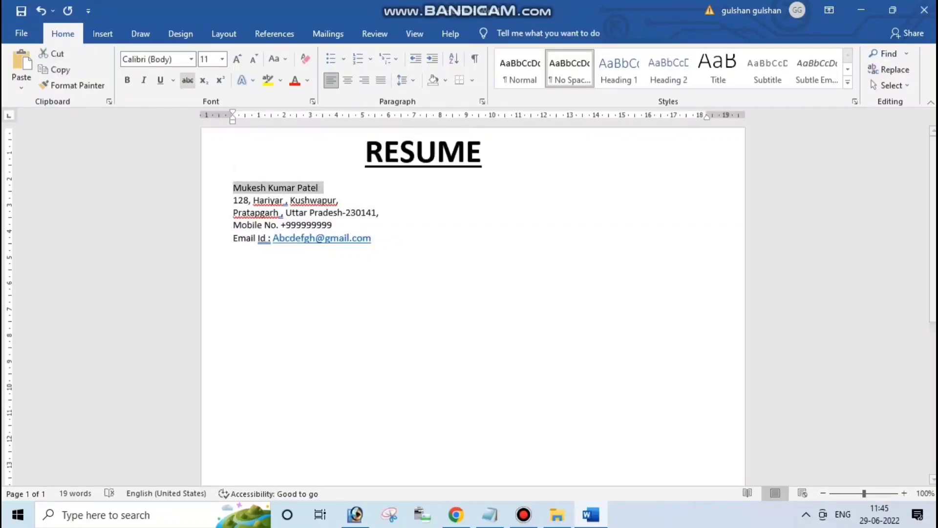
click(127, 81)
click(222, 59)
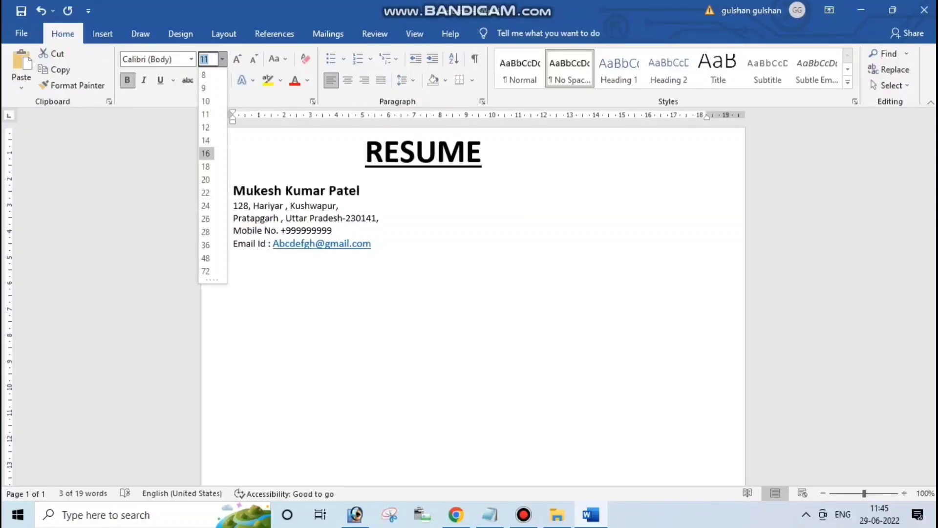
click(206, 166)
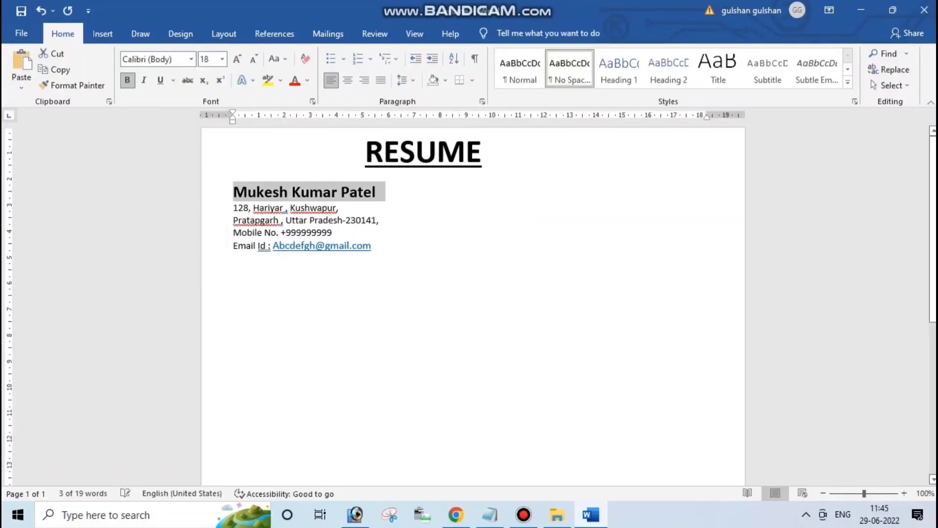
click(316, 233)
Set the address, mobile and email lines to 12 pt
click(374, 246)
drag(374, 245, 234, 208)
click(222, 59)
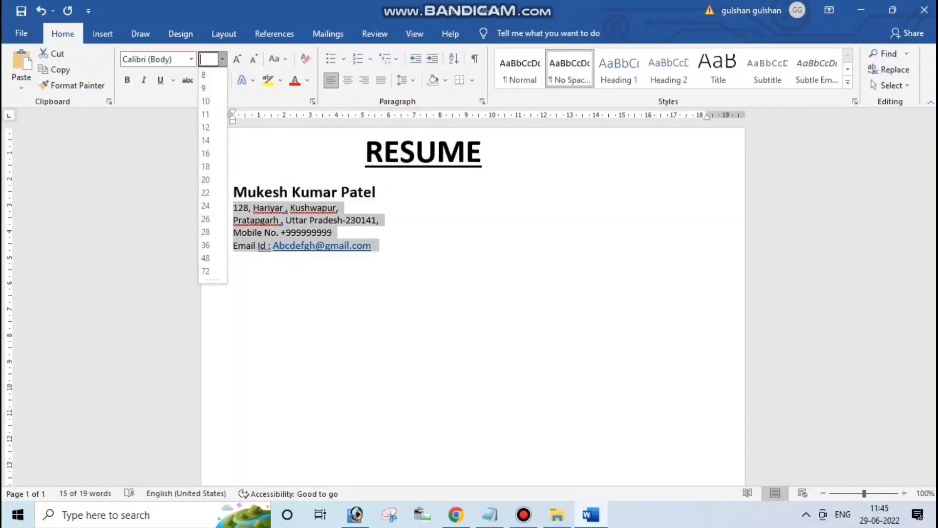
click(205, 131)
click(377, 249)
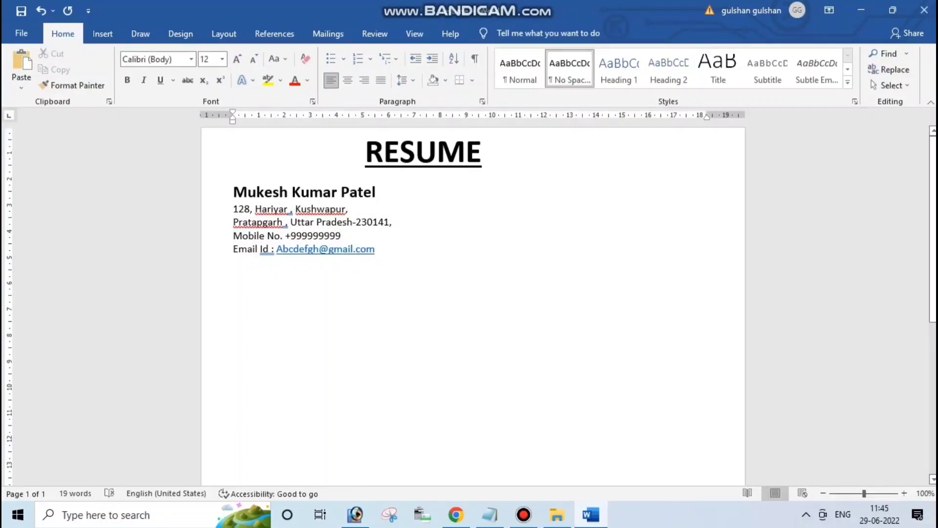
Type 'CAREER OBJECTIVE :-' below the contact block and make it bold and underlined
key(Return)
key(Return)
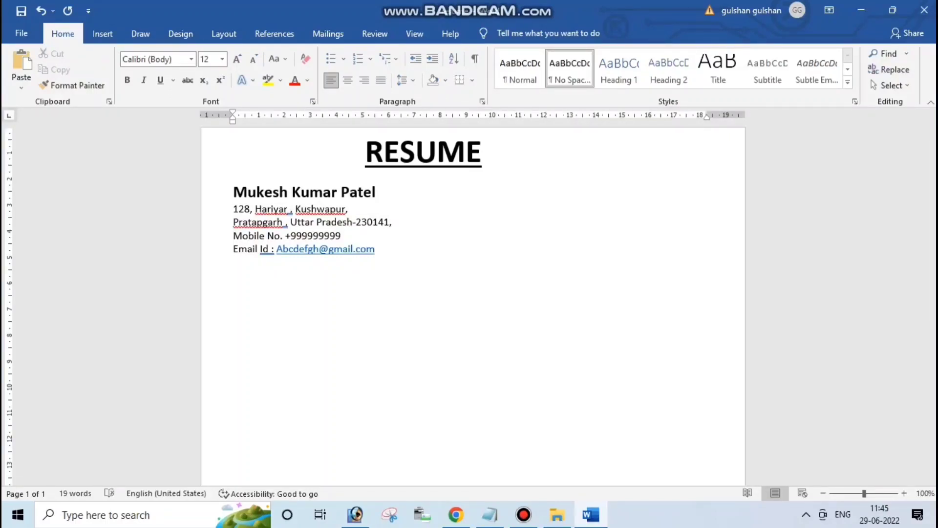
text(CAREER OBJECTIVE)
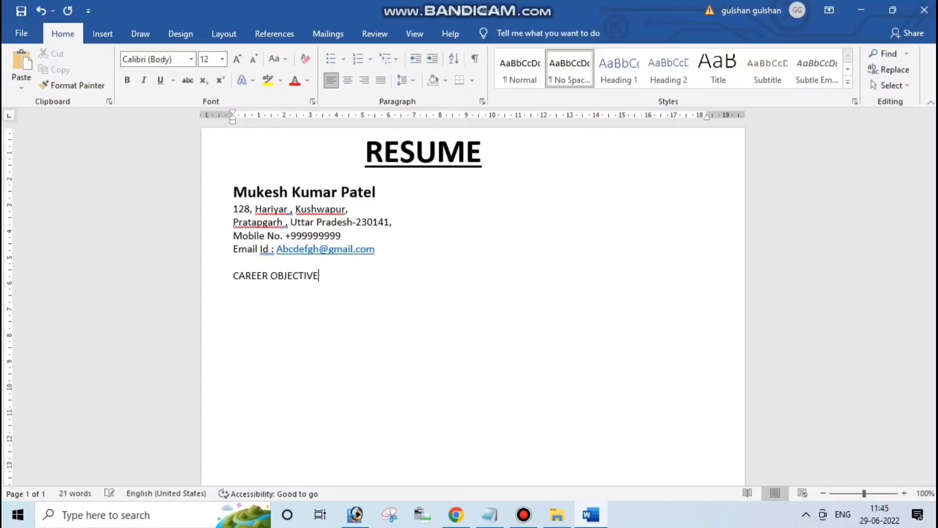
text( :-)
drag(328, 275, 233, 276)
key(ctrl+u)
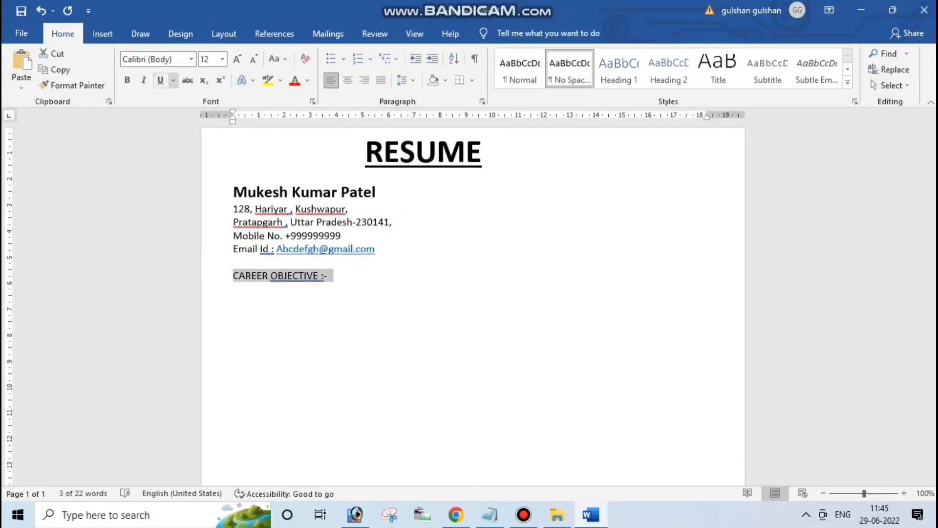
click(127, 80)
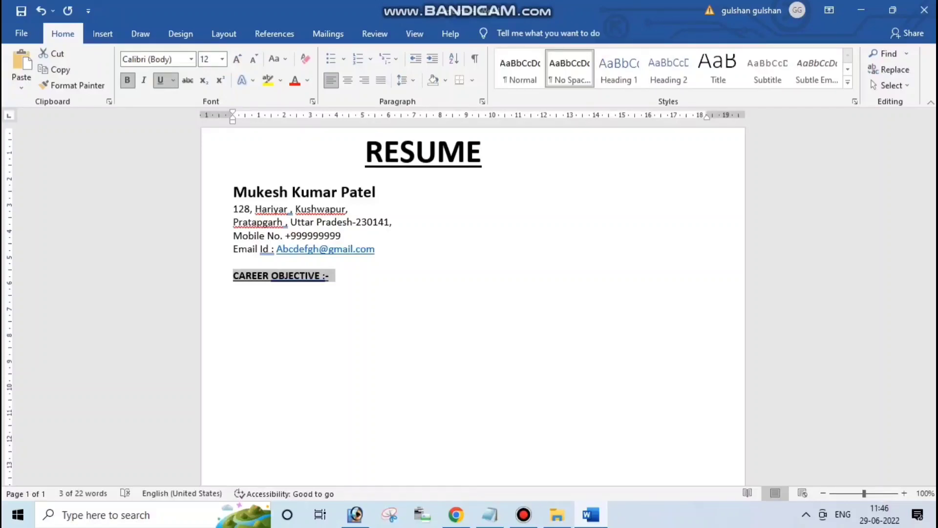
click(330, 276)
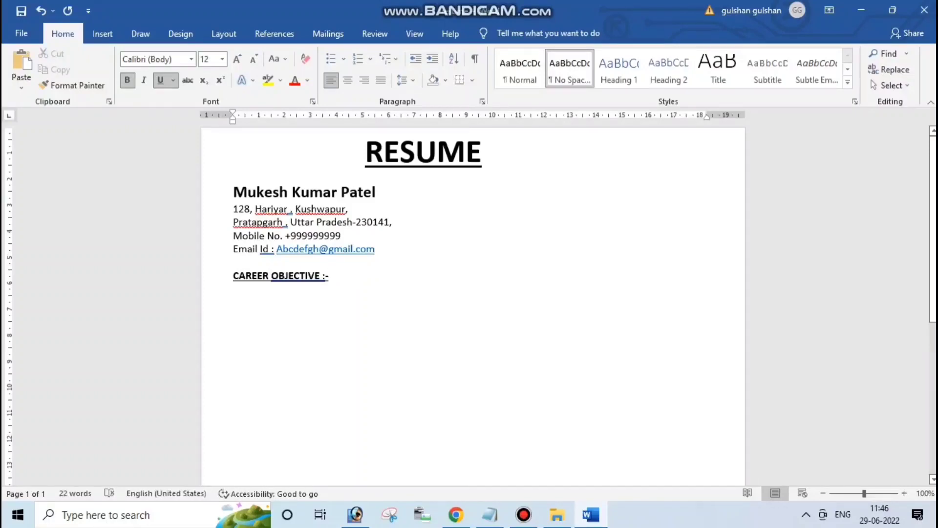
Start the objective paragraph with 'A chanllenging' and clear its bold and underline formatting
key(Return)
key(Return)
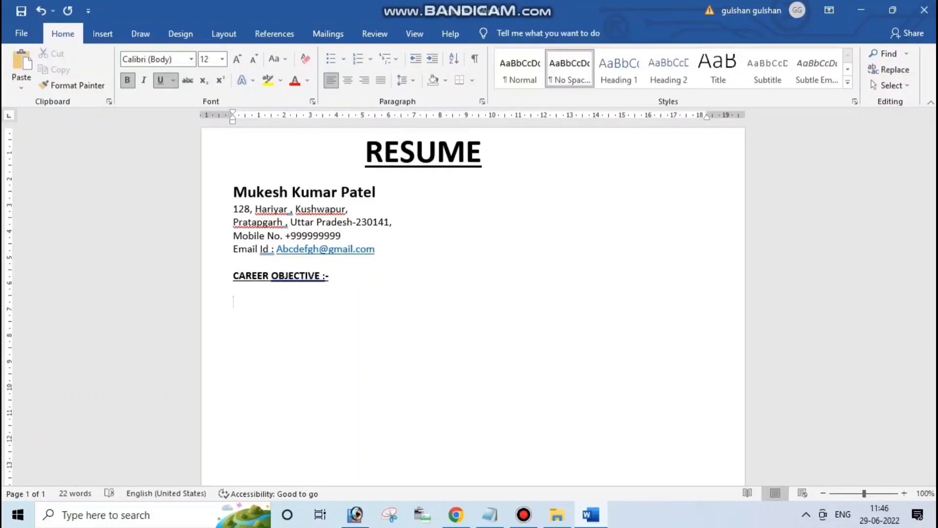
text(A)
text(chanllengin)
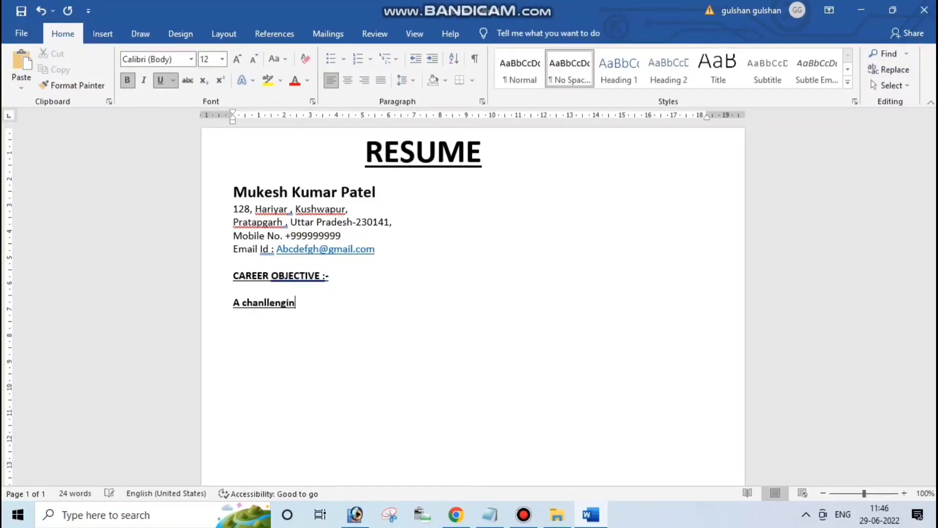
text(g)
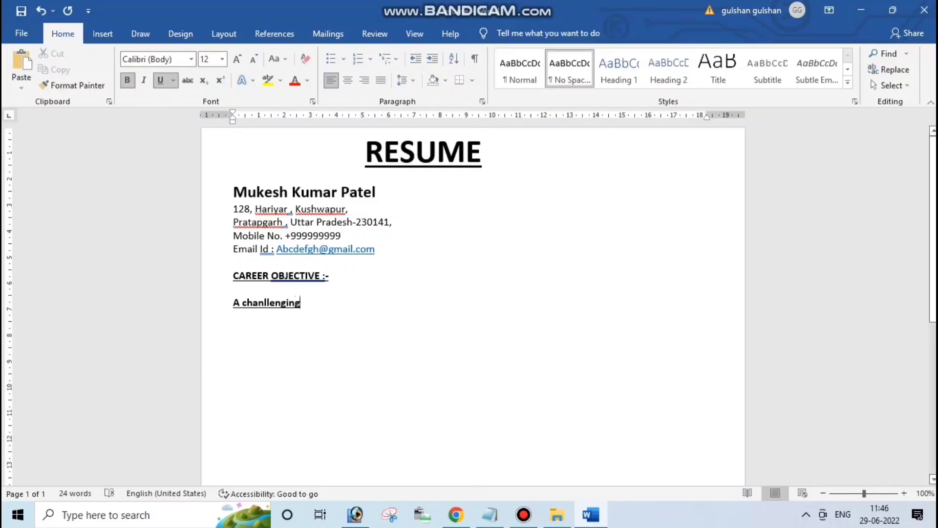
drag(305, 302, 233, 302)
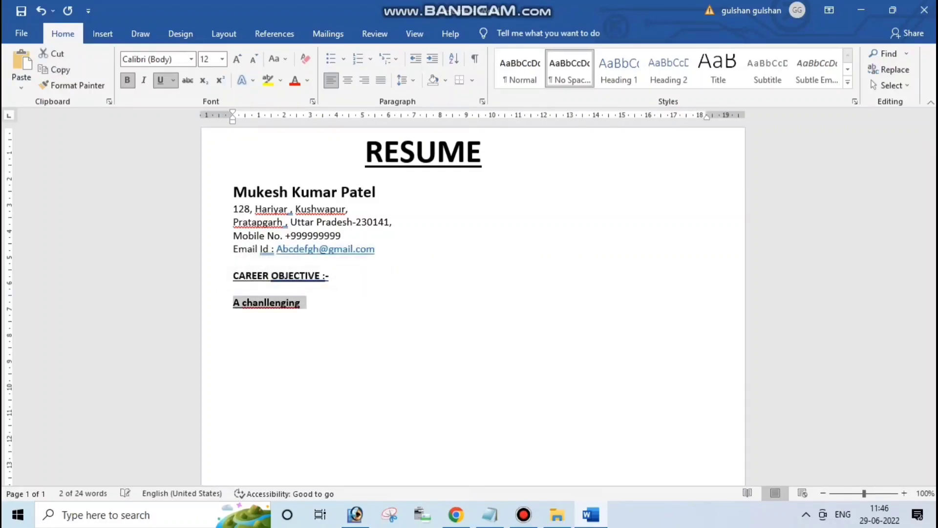
click(160, 81)
key(ctrl+b)
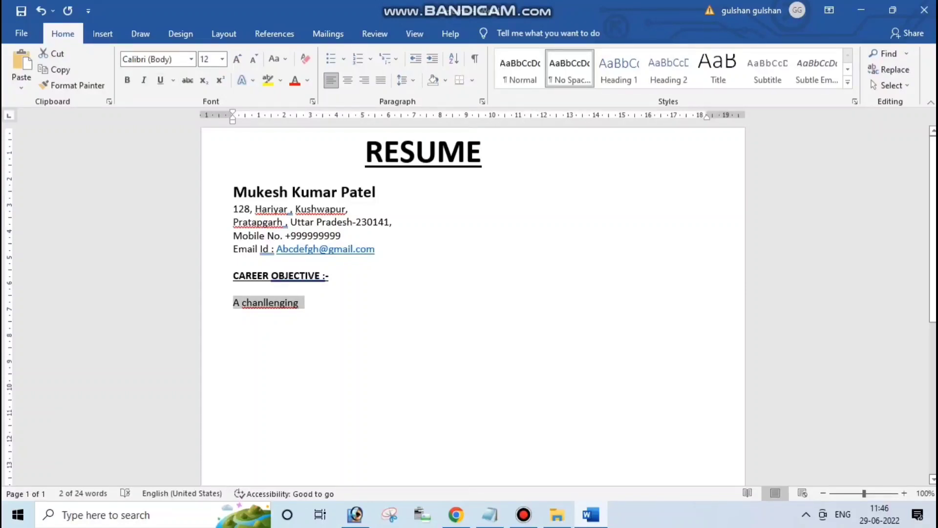
key(shift+Up)
key(shift+Up)
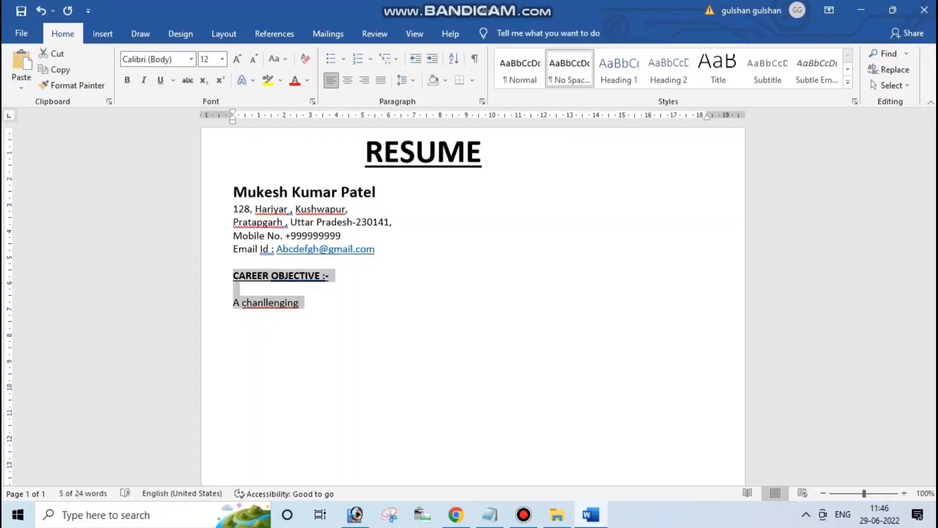
key(ctrl+space)
Make the CAREER OBJECTIVE :- heading bold, underlined and 16 pt
click(296, 300)
drag(321, 275, 233, 275)
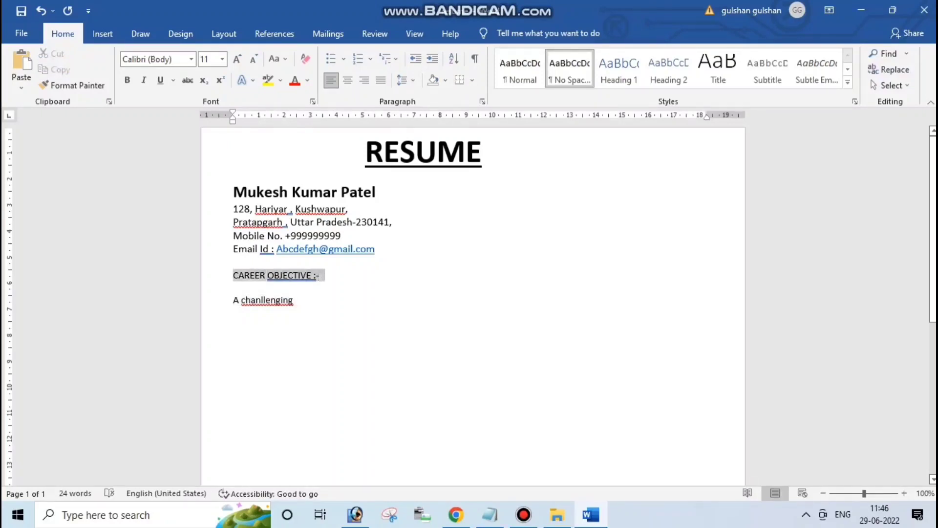
click(234, 288)
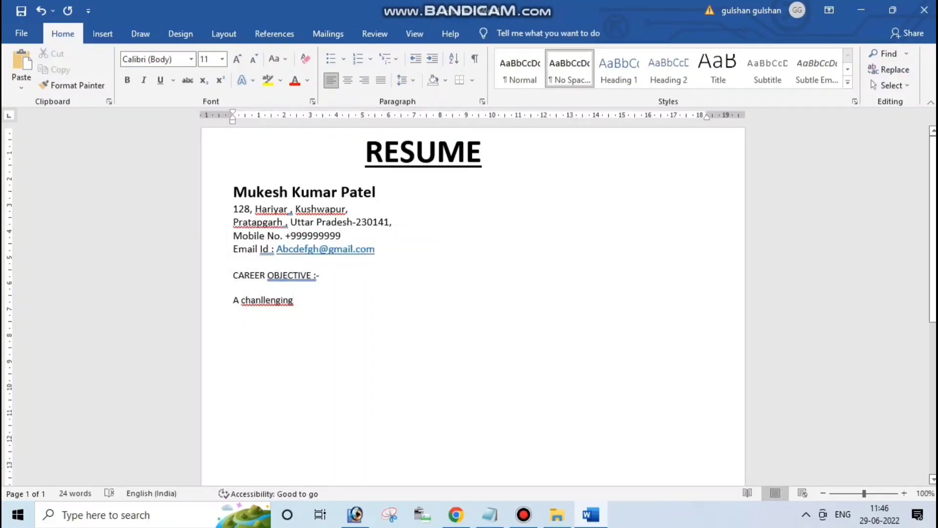
key(shift+Left)
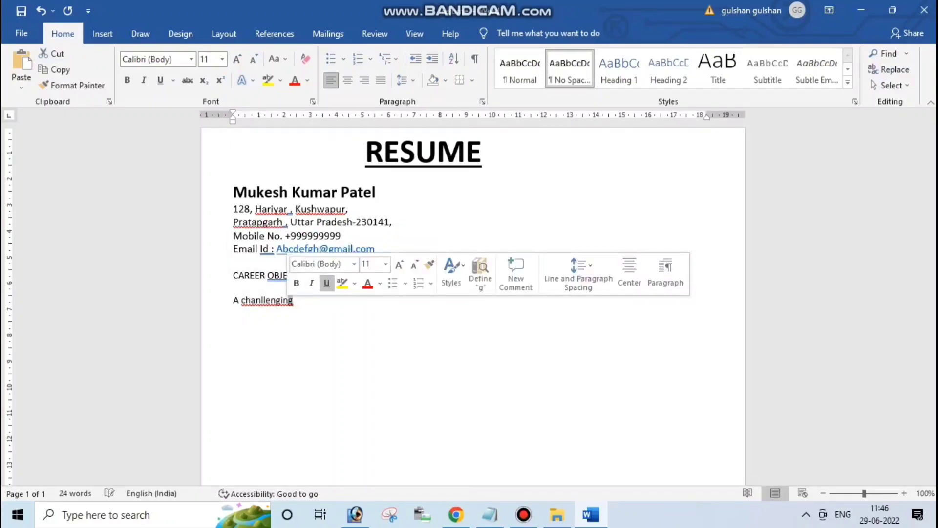
drag(324, 275, 233, 276)
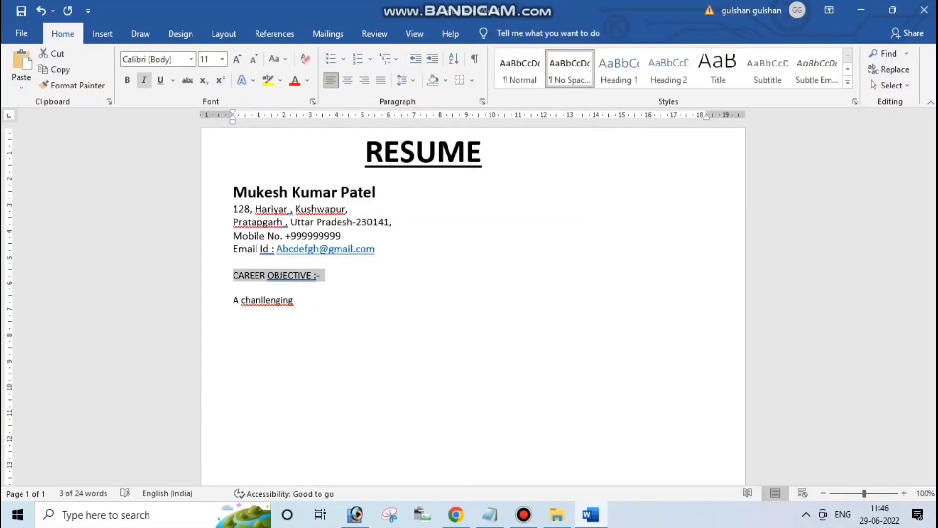
click(160, 80)
click(127, 80)
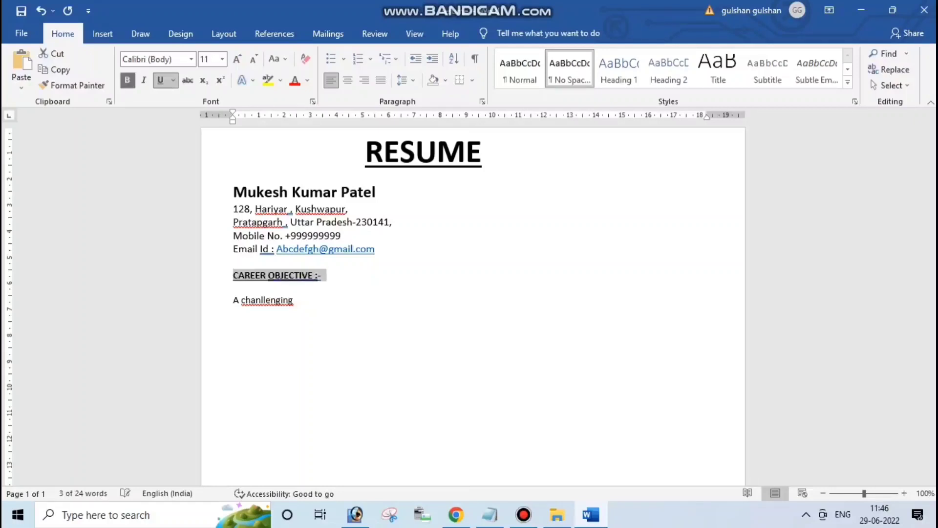
click(222, 59)
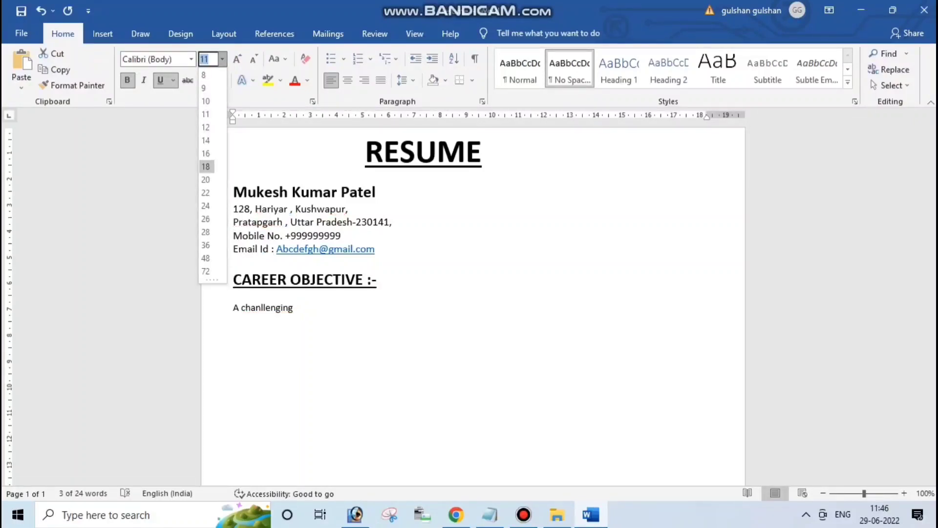
click(205, 153)
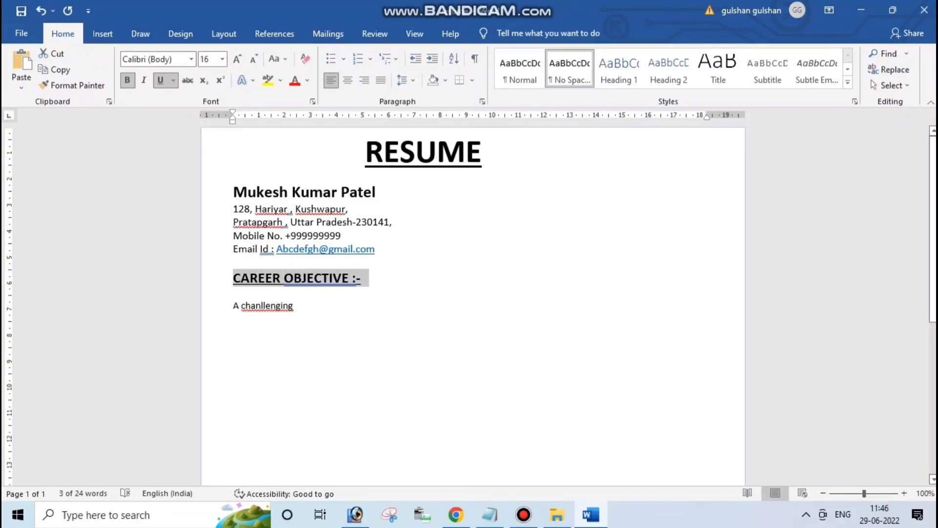
click(294, 305)
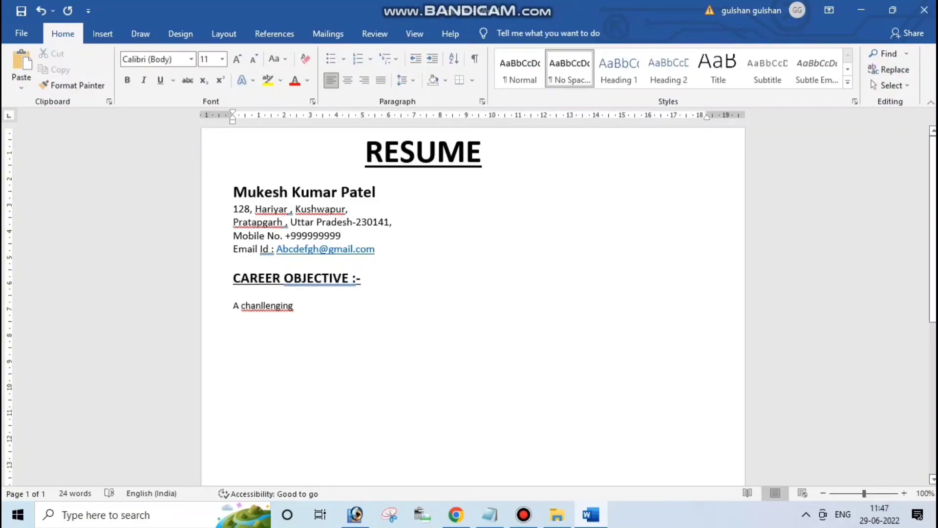
Indent the objective, correct it to 'challenging', and finish the sentence ending 'organization's growth'
click(234, 306)
key(Tab)
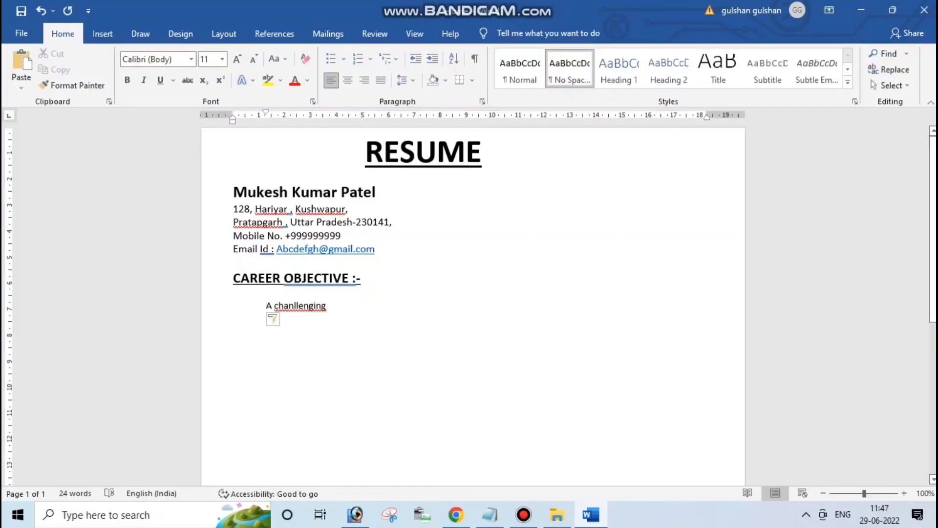
key(shift+F10)
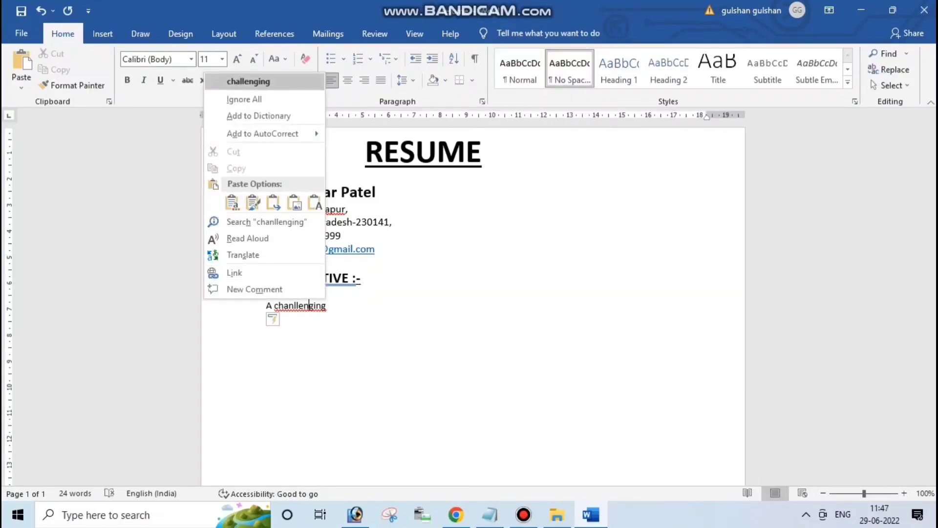
key(Return)
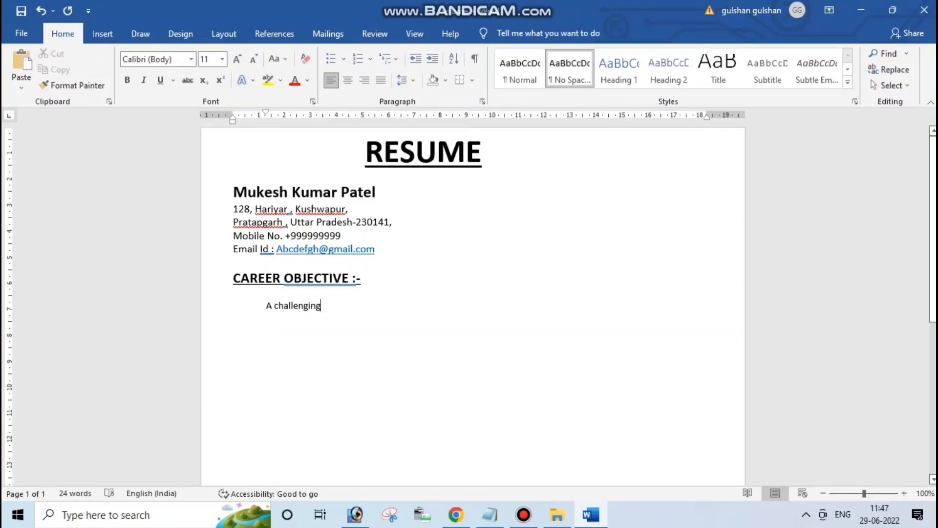
text(ca)
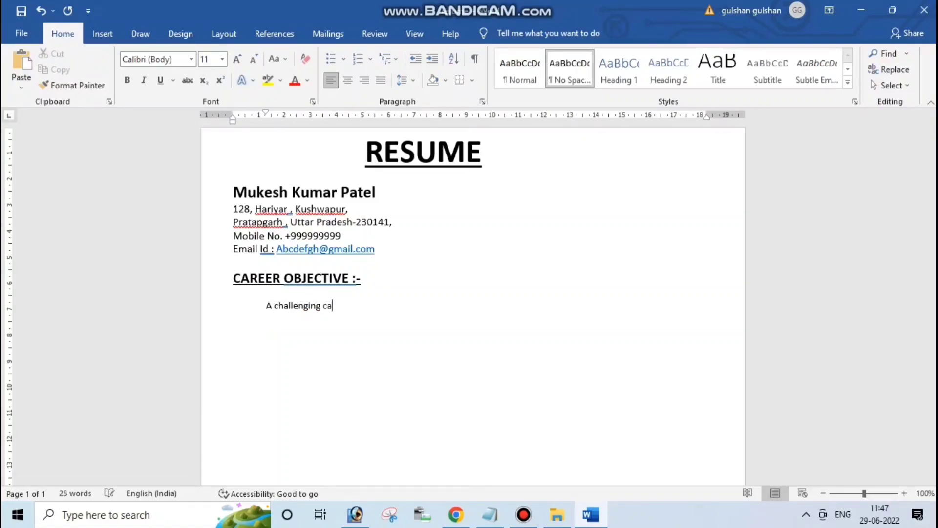
text(reer in a repute professional o)
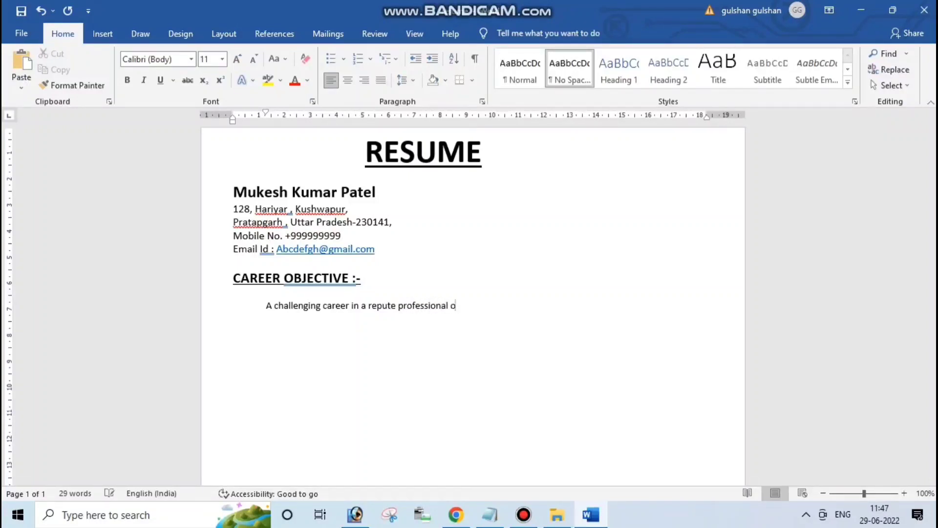
text(rganization , who w)
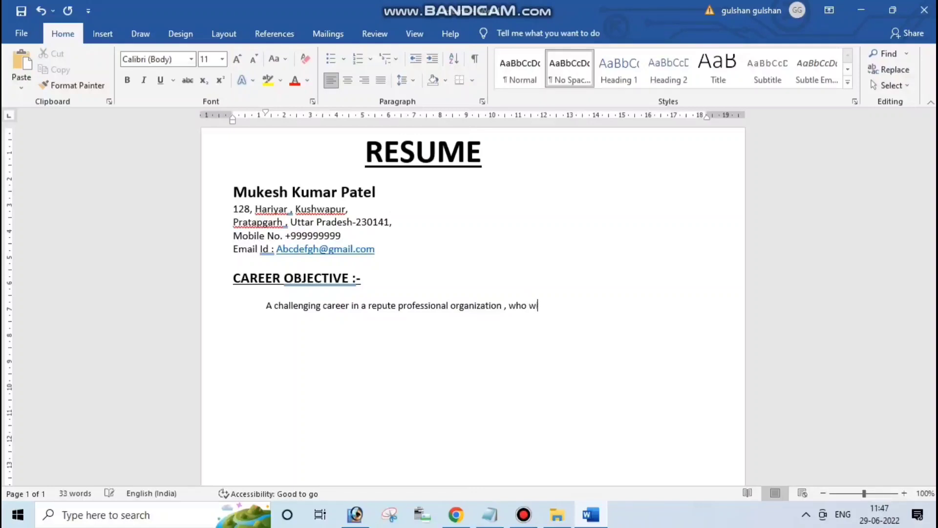
text(ill utilize my skill & give me opp)
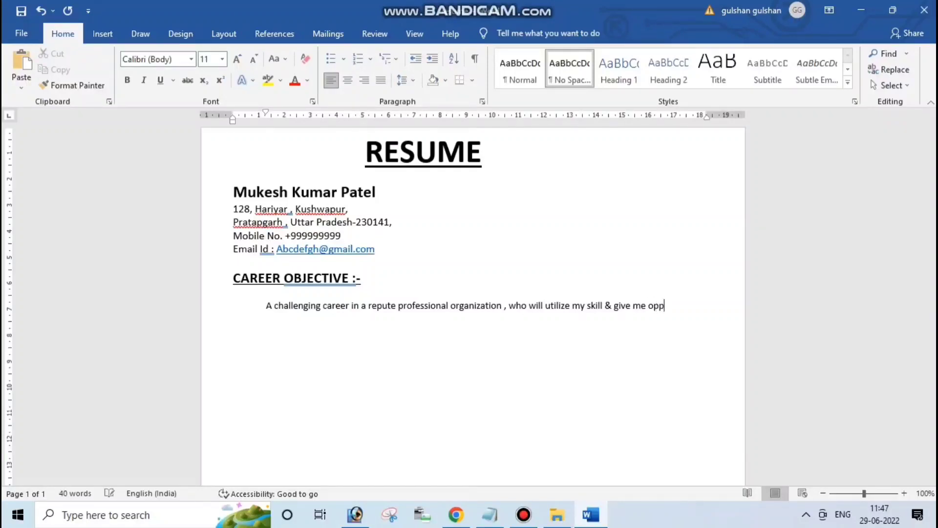
text(r)
text(tunity to learn b)
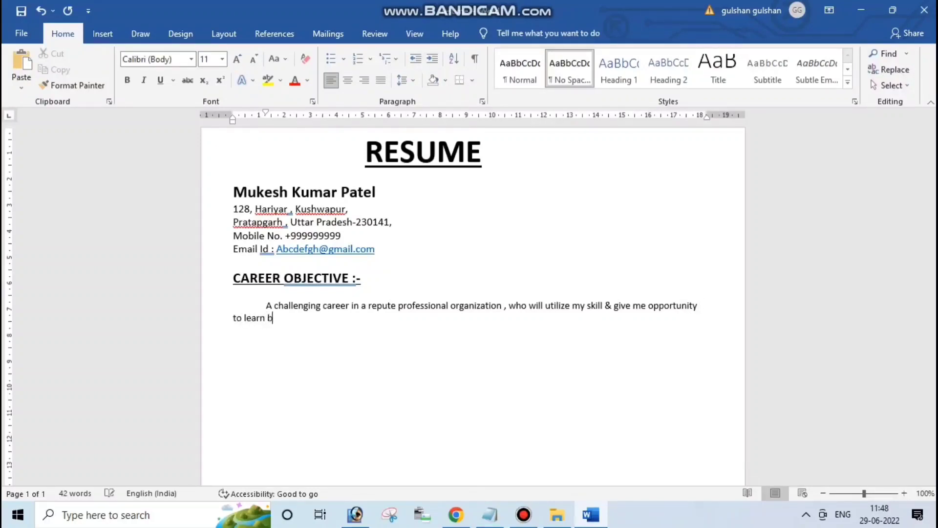
text(e a part of organi)
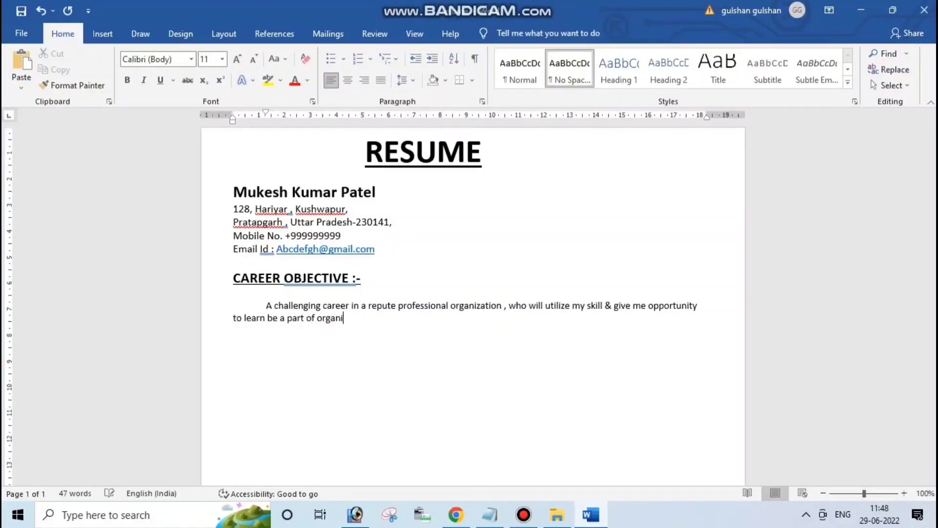
text(zation)
key(BackSpace)
text('s )
text(grow)
text(th.)
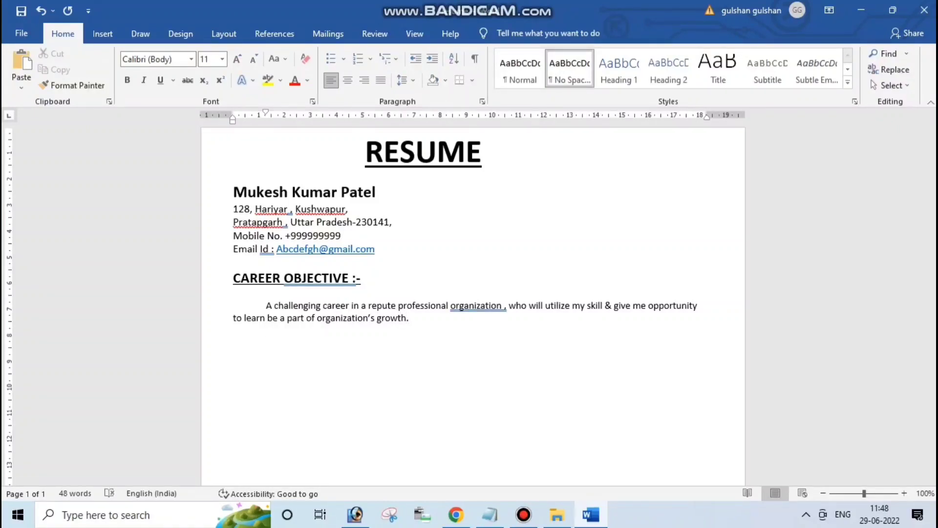
Set the objective paragraph to 14 pt and pull the ruler's right indent and left margin inward
drag(411, 318, 266, 305)
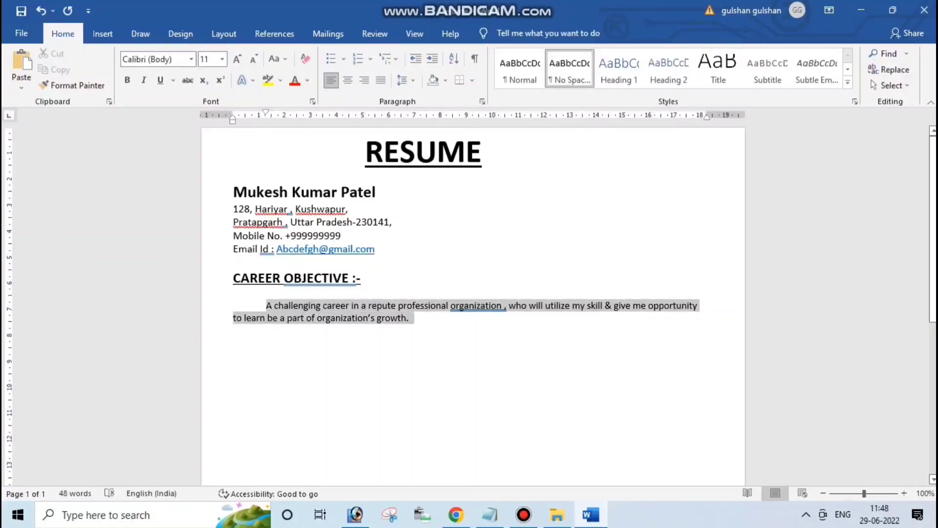
click(223, 60)
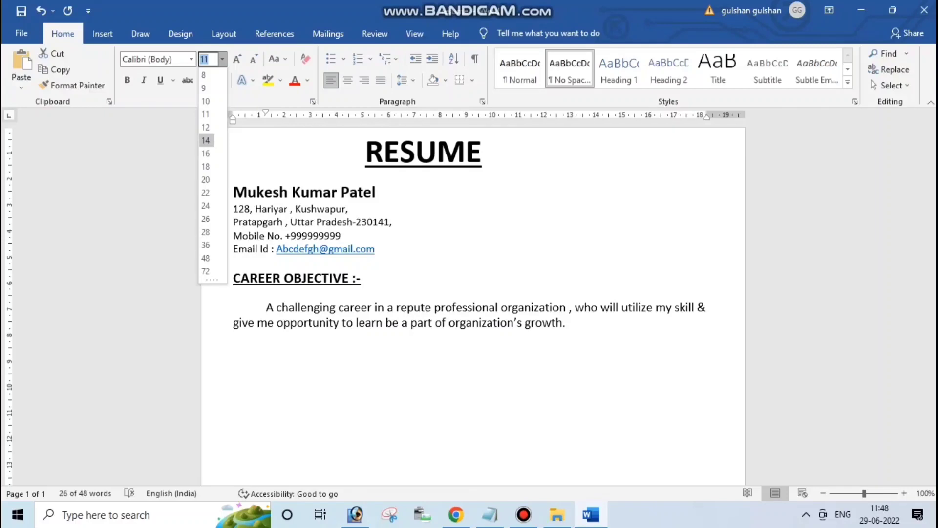
click(206, 140)
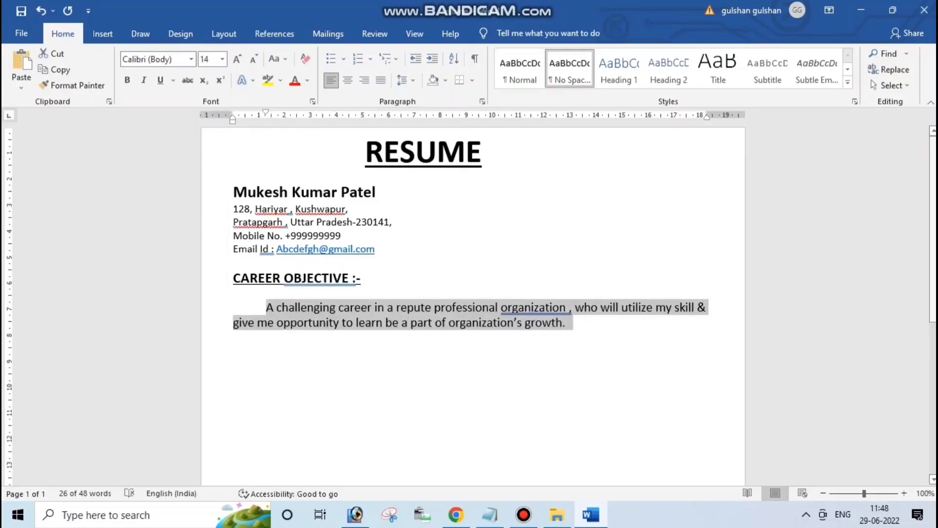
drag(708, 116, 694, 117)
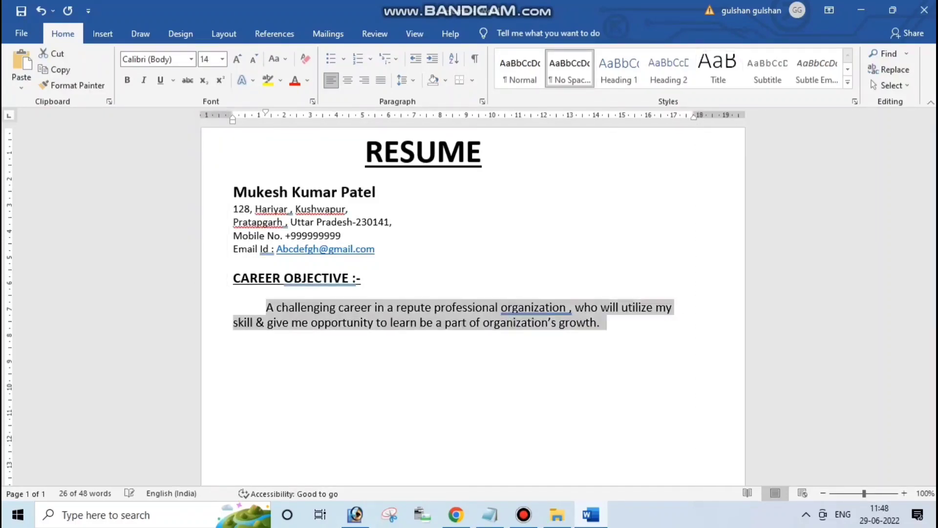
drag(233, 116, 252, 117)
drag(694, 117, 688, 117)
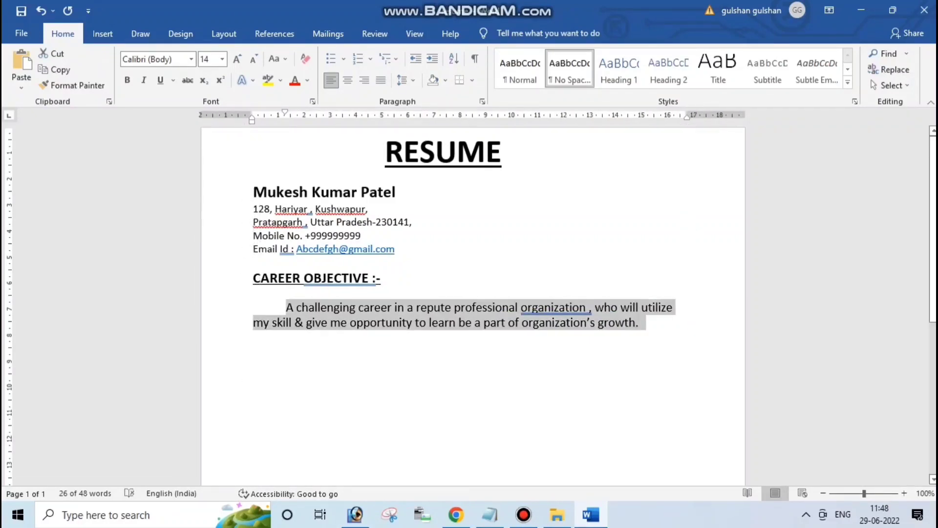
click(639, 323)
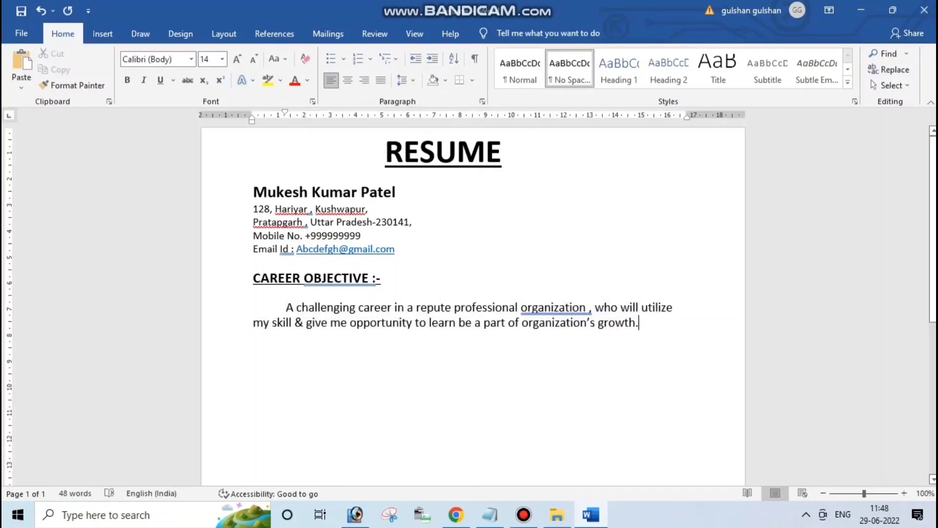
mouse_move(640, 323)
mouse_down()
mouse_move(296, 308)
mouse_move(274, 323)
mouse_move(286, 308)
mouse_move(377, 323)
mouse_move(643, 322)
mouse_up()
click(222, 58)
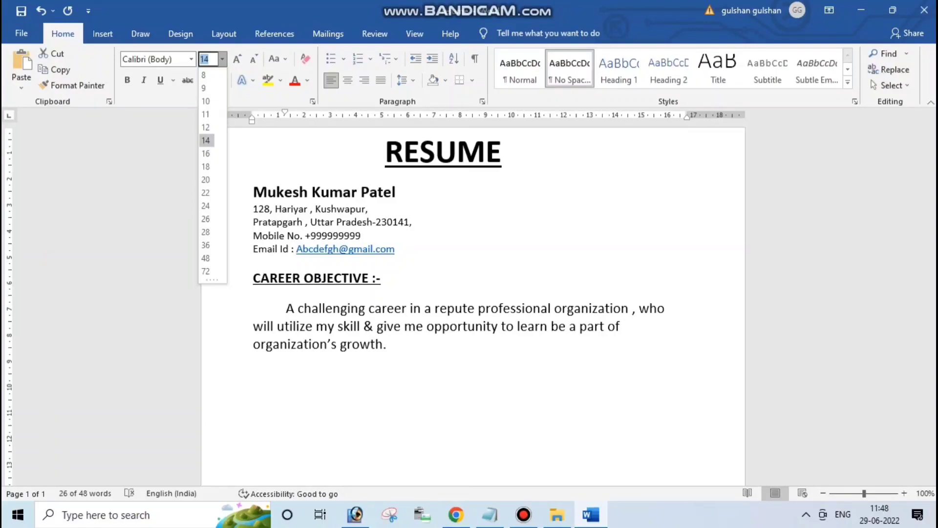
key(Escape)
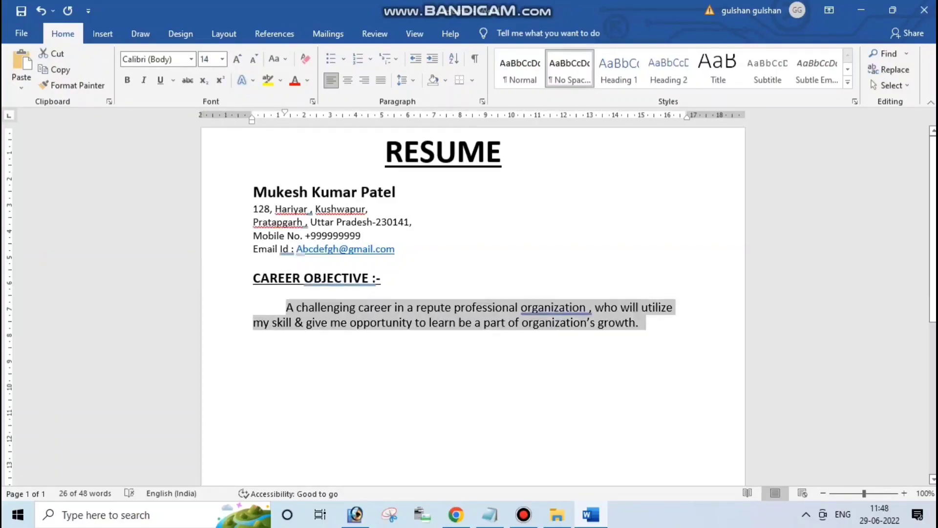
click(381, 249)
Set the four contact lines to 14 pt
drag(394, 248, 253, 209)
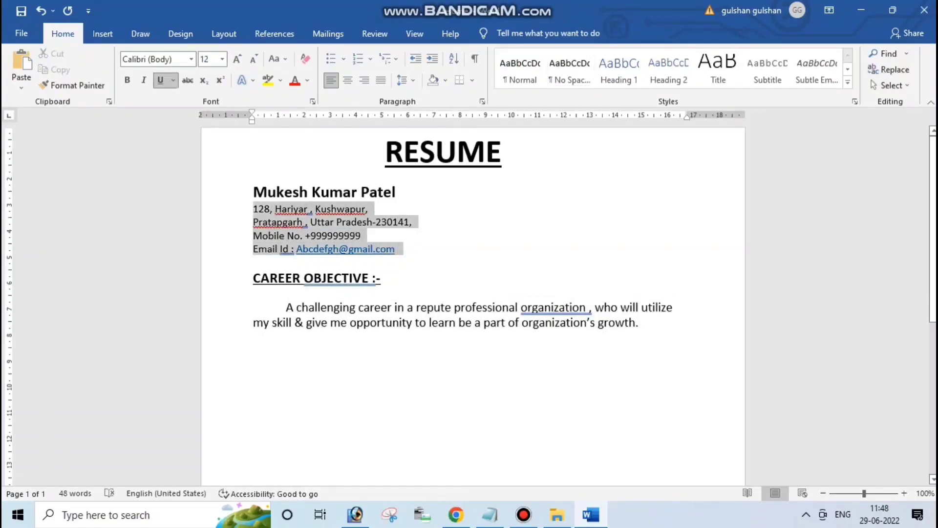
click(222, 59)
click(205, 140)
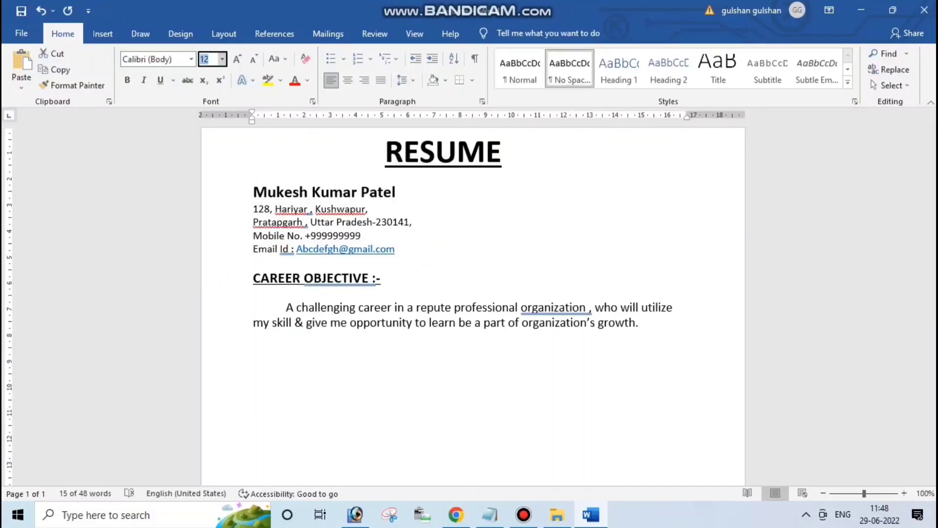
click(605, 332)
click(638, 332)
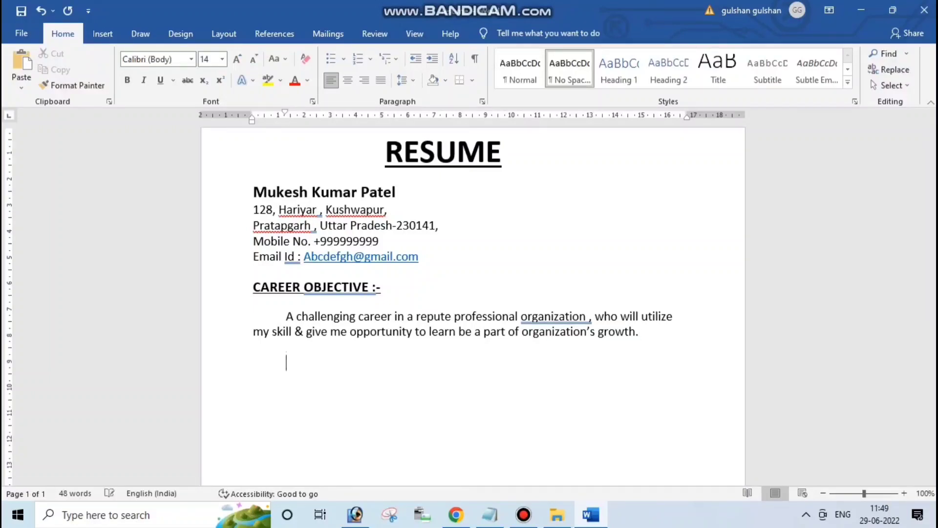
Paste a copy of the heading below the objective and retype it as 'EDUCTAIONAL QUALIFICATION :-'
key(BackSpace)
click(253, 287)
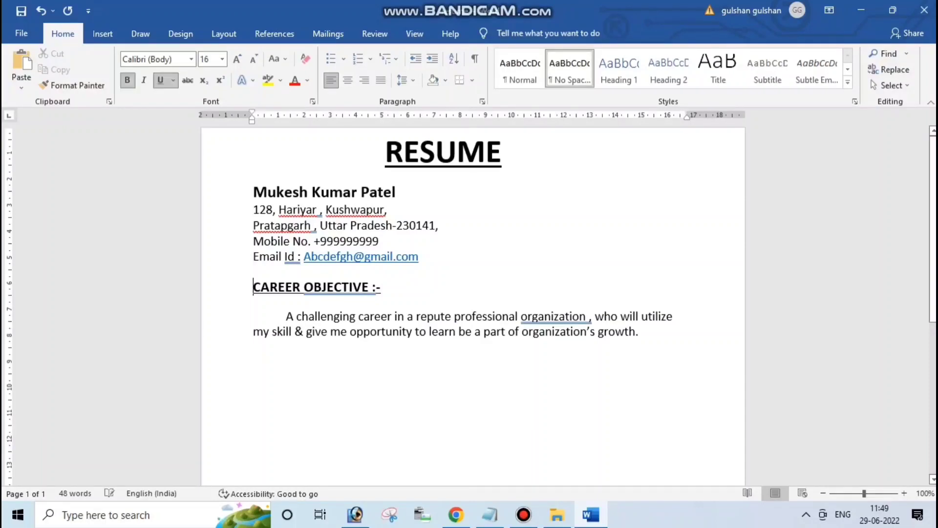
key(shift+Home)
key(ctrl+c)
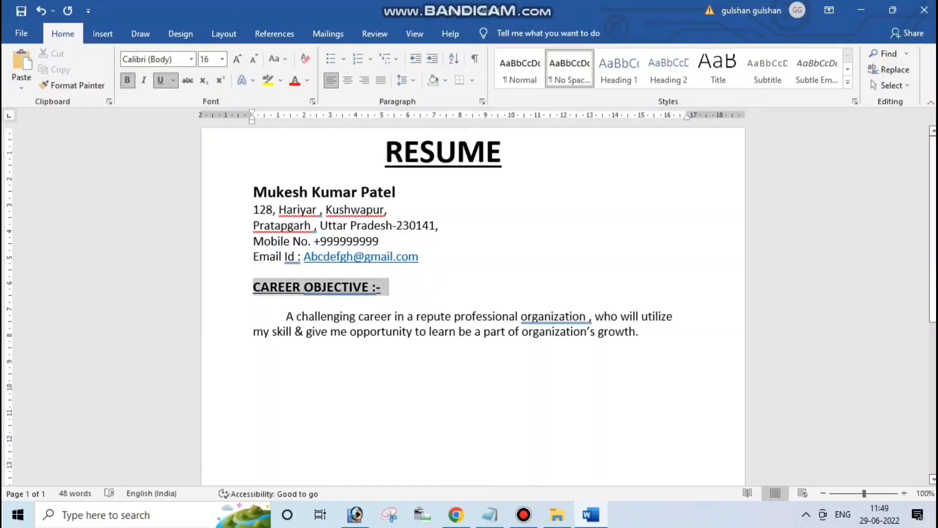
click(287, 362)
key(ctrl+v)
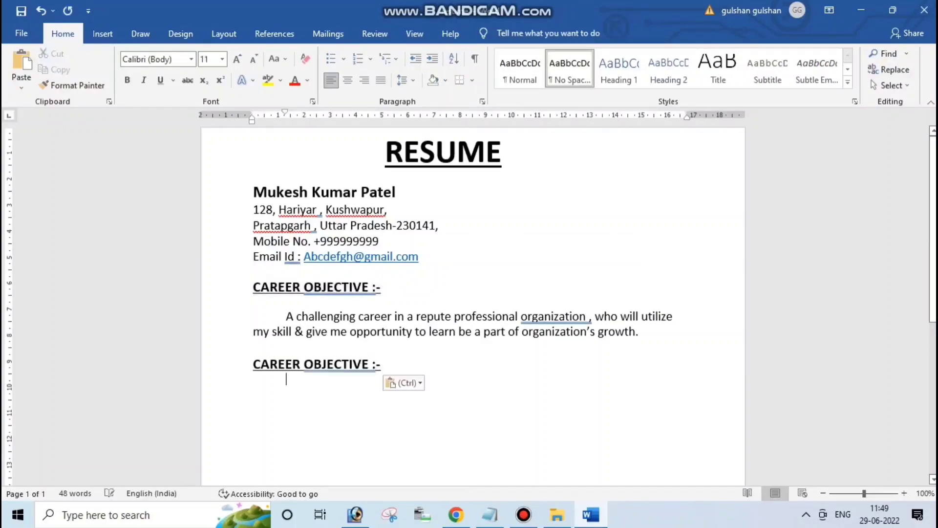
click(304, 364)
key(BackSpace)
key(BackSpace)
key(BackSpace)
key(BackSpace)
key(BackSpace)
key(BackSpace)
key(BackSpace)
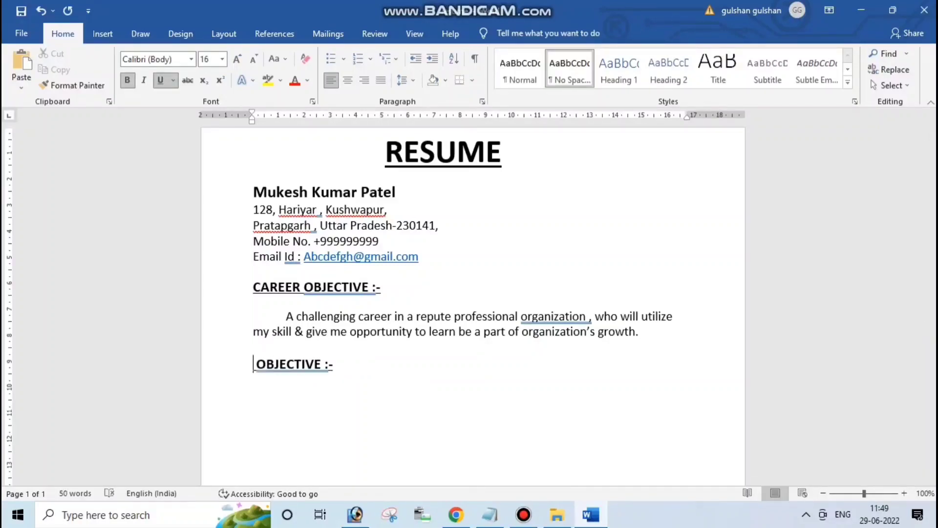
key(Delete)
key(Delete)
key(Delete)
key(Delete)
key(Delete)
key(Delete)
key(Delete)
key(Delete)
key(Delete)
key(Delete)
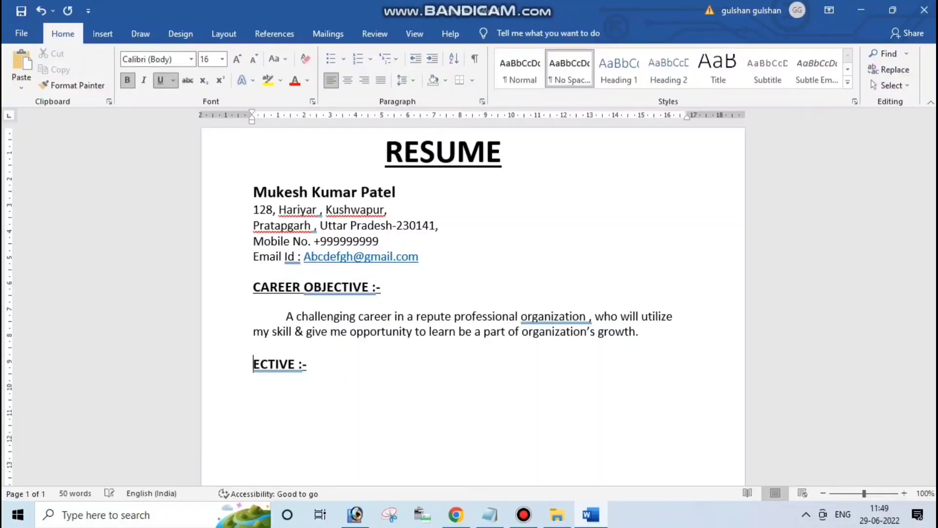
text(ed)
key(BackSpace)
key(BackSpace)
text(EDUCTAIONAL QUALIFICATION)
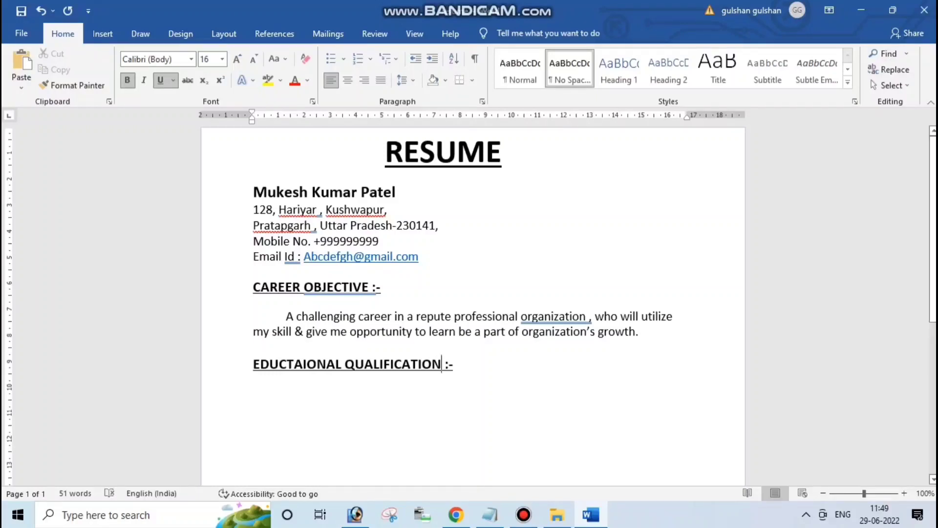
click(286, 380)
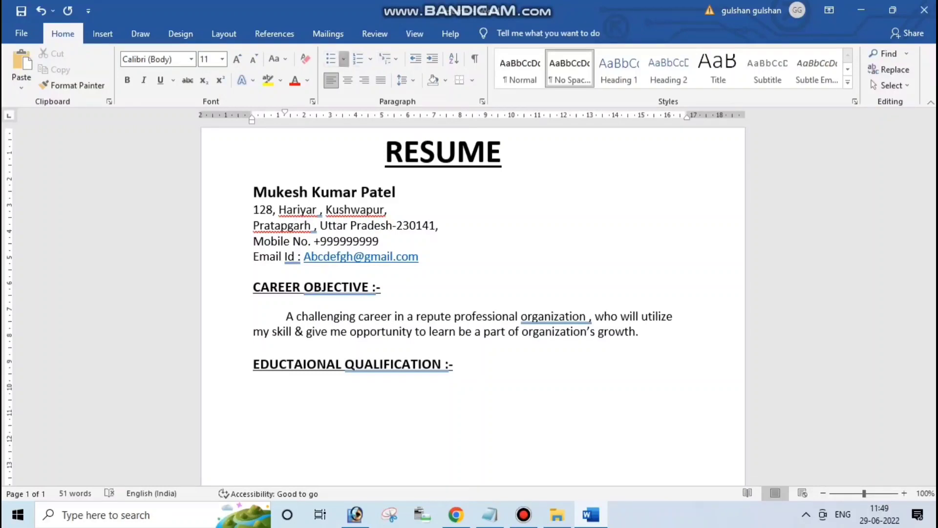
Apply the arrow bullet from the Bullet Library below the heading and reduce its indent
click(344, 59)
click(343, 58)
click(343, 59)
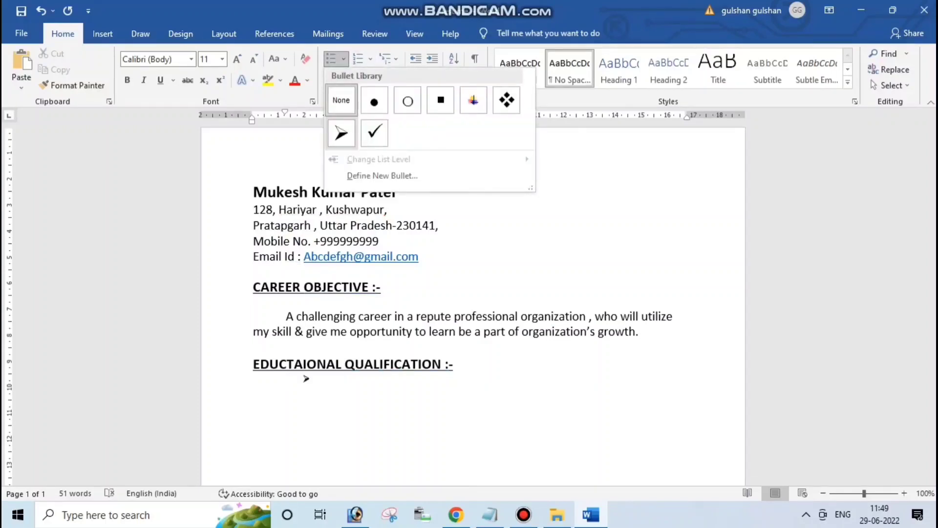
click(342, 133)
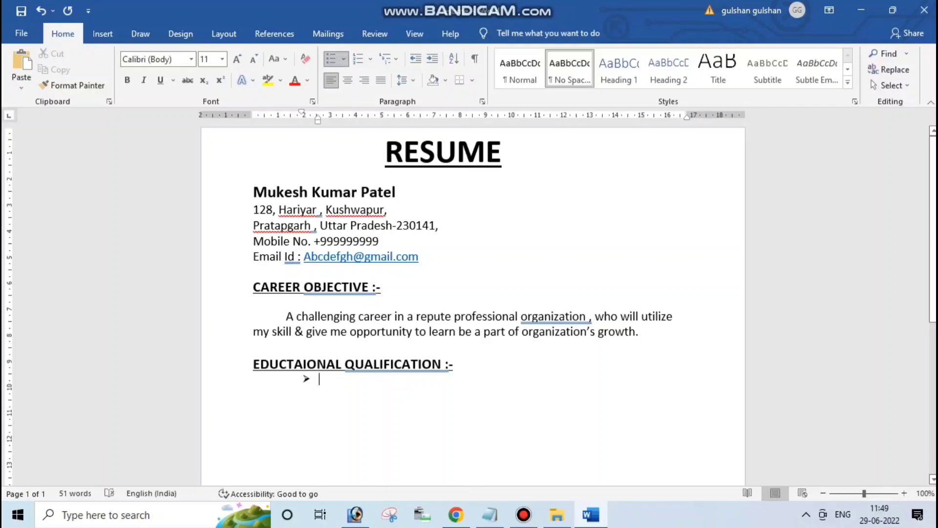
key(BackSpace)
key(BackSpace)
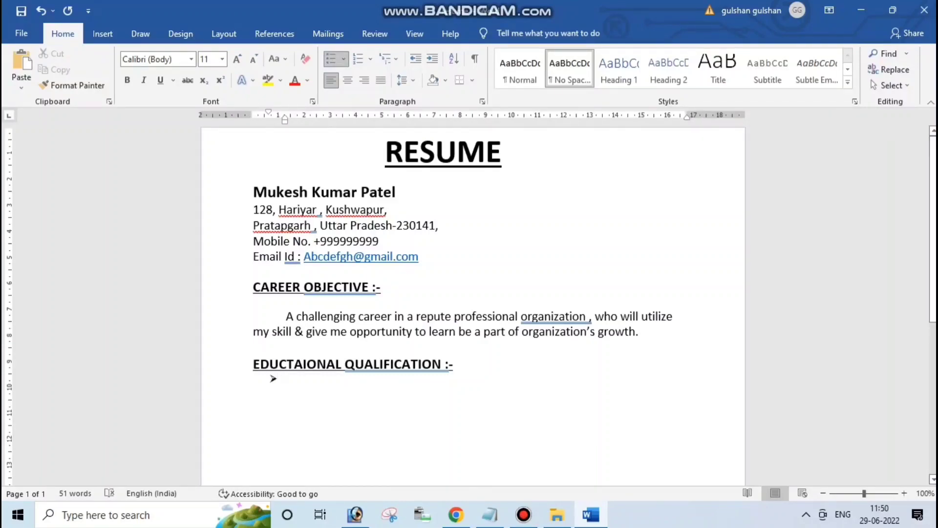
Type the bullet '10TH PASSED FROM U.P. Board in 2013 2nd division.' and start the next bullet
text(10th )
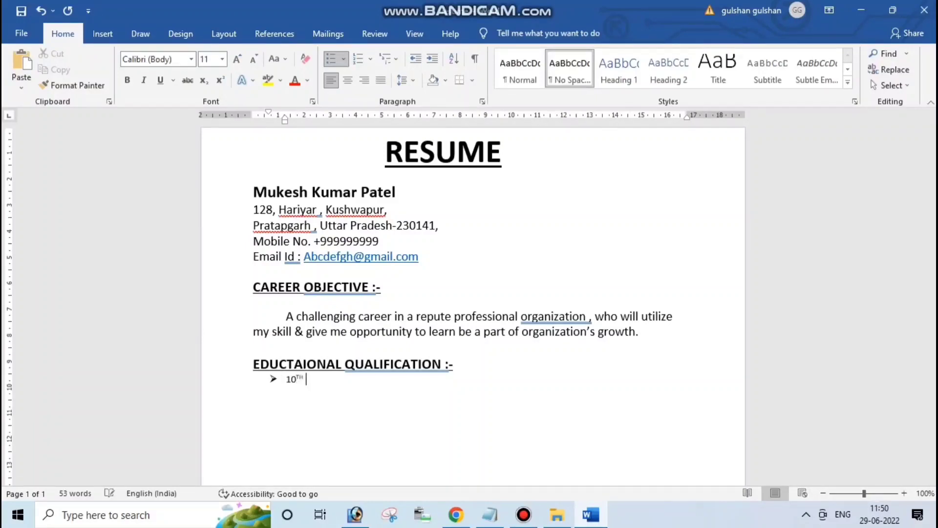
text(PASSED)
text( FROM )
text(u)
text(>p)
key(BackSpace)
key(BackSpace)
key(BackSpace)
text(U.P.)
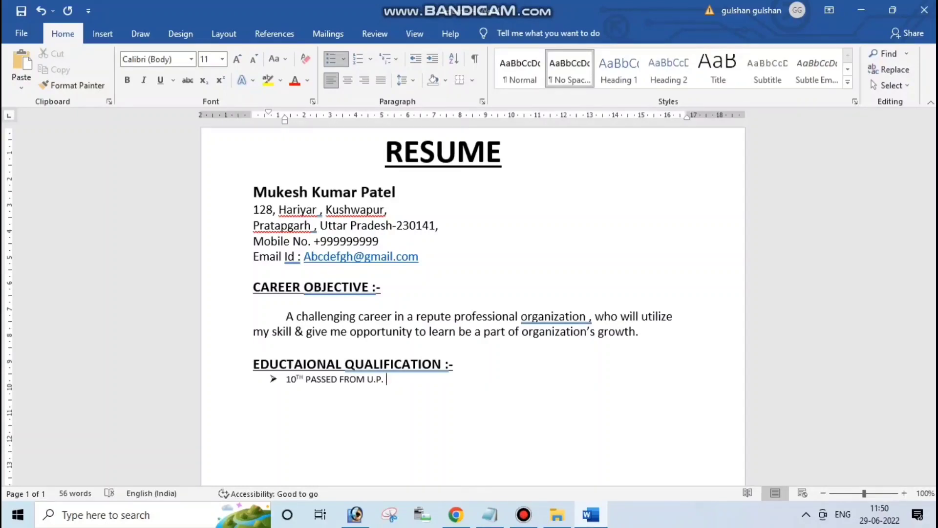
text( Board in 2013 2nd divisi)
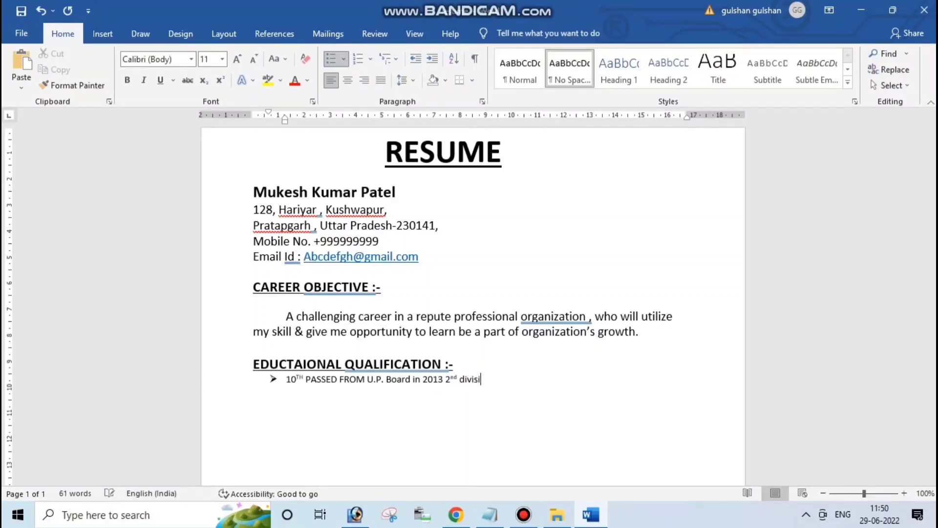
text(on.)
key(Return)
Add the bullet '10+2 passed from U.P. Board in 2015 with 2nd division.'
text(10+2 passe)
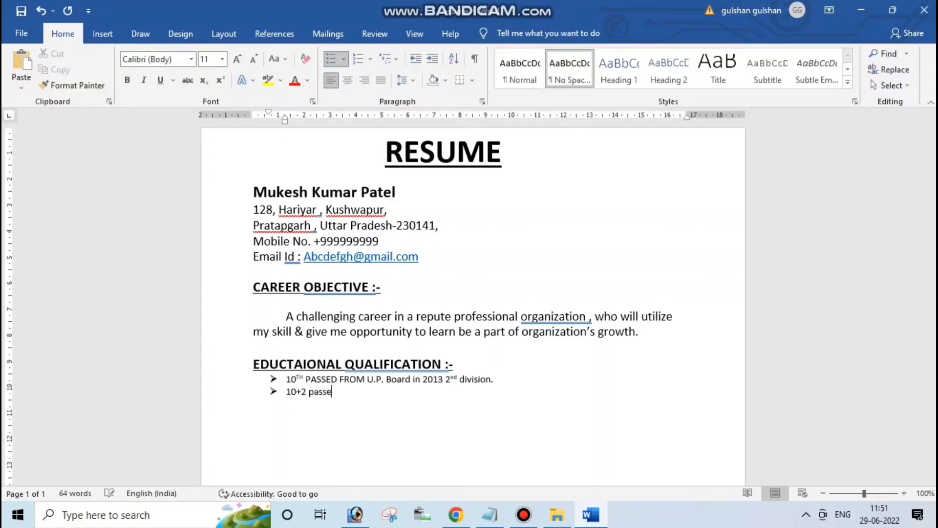
text(d from)
text( U.)
text(P. )
text(Bora)
key(BackSpace)
key(BackSpace)
text(ard)
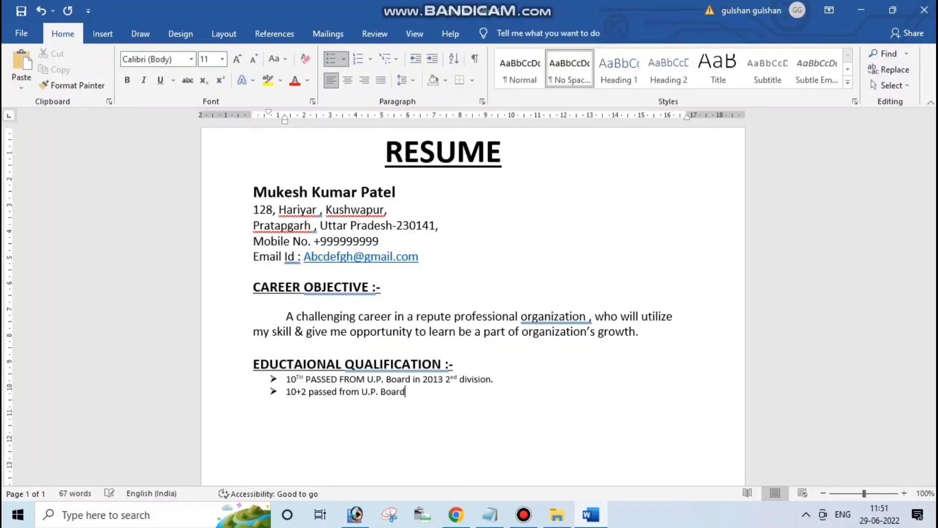
text( in 2015 with 2nd division.)
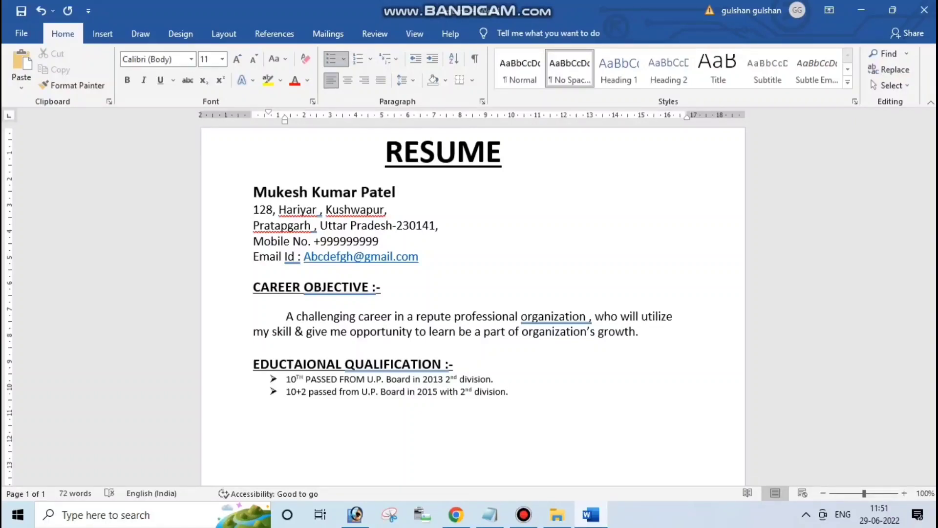
key(Return)
Add 'B.A. Passed from Jawla University in 2018.' with spelling fixed, then end the list
text(B.A. Passed from Jawla)
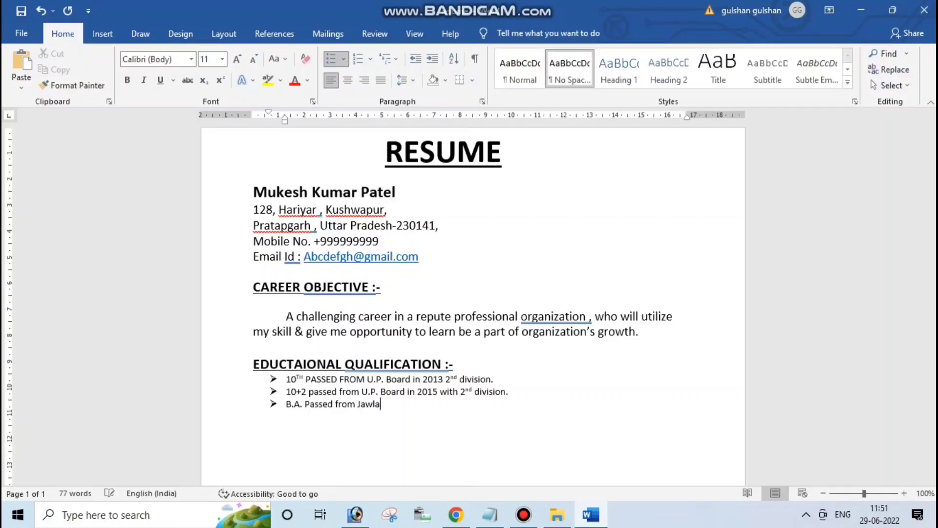
text( Universilty )
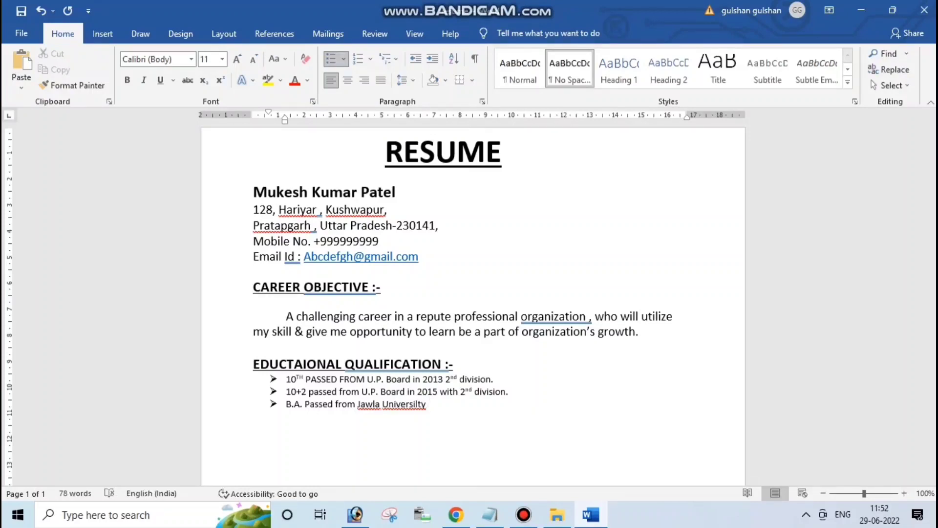
text(in 2017)
key(BackSpace)
text(8)
right_click(423, 403)
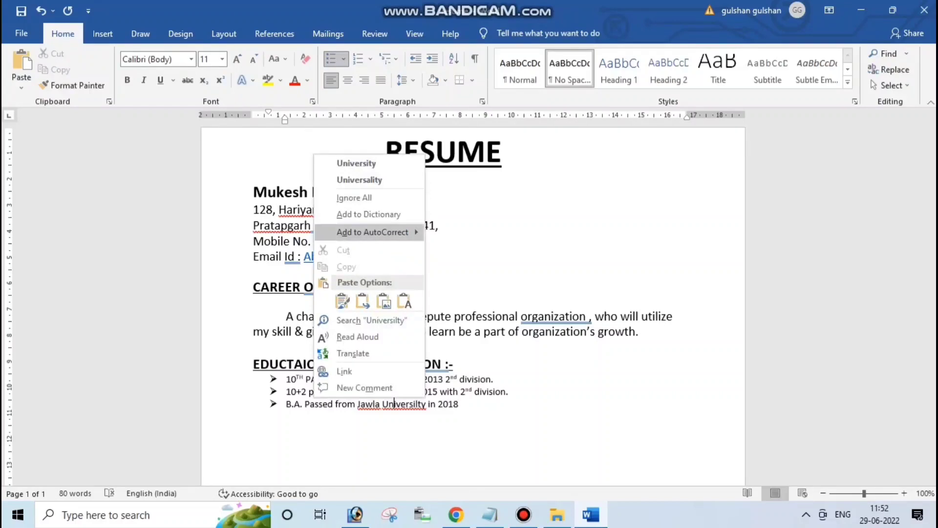
click(344, 161)
key(End)
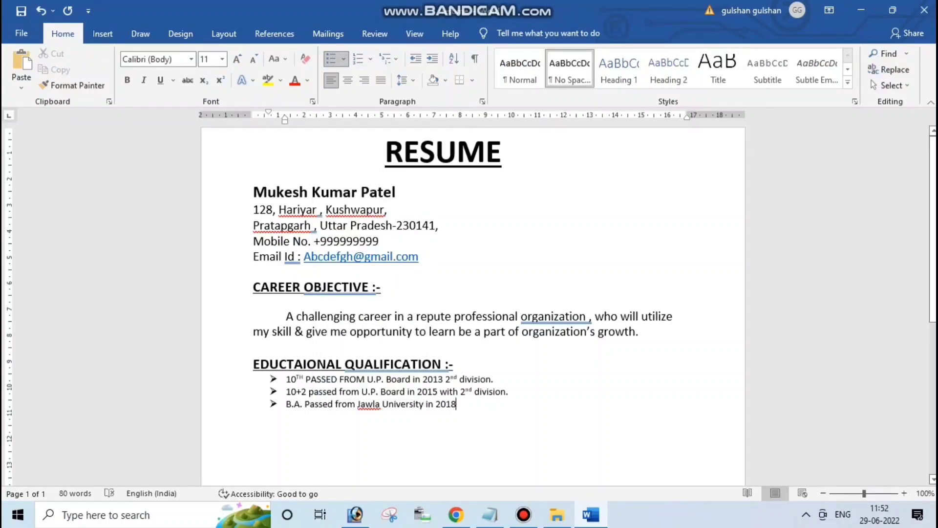
text(.)
key(Return)
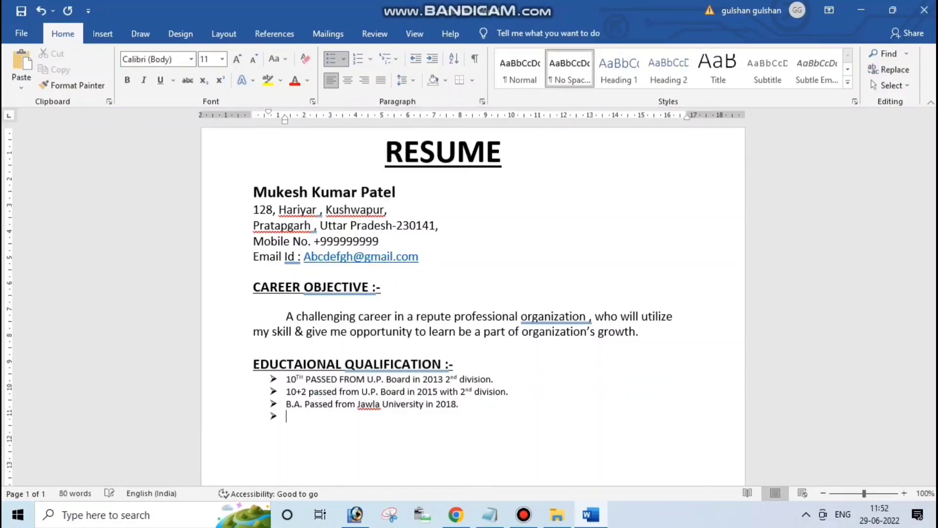
key(BackSpace)
key(BackSpace)
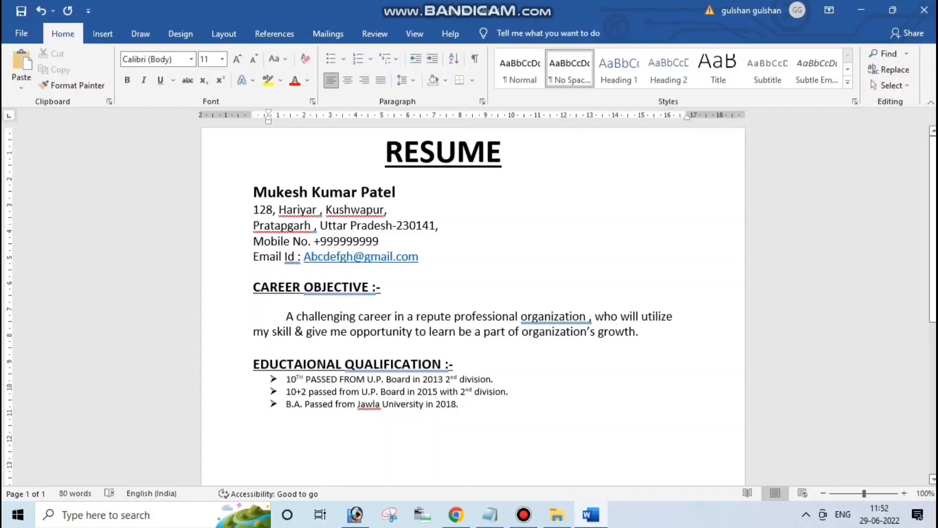
Paste a copy of the EDUCTAIONAL QUALIFICATION heading onto a new line below the education list
key(Return)
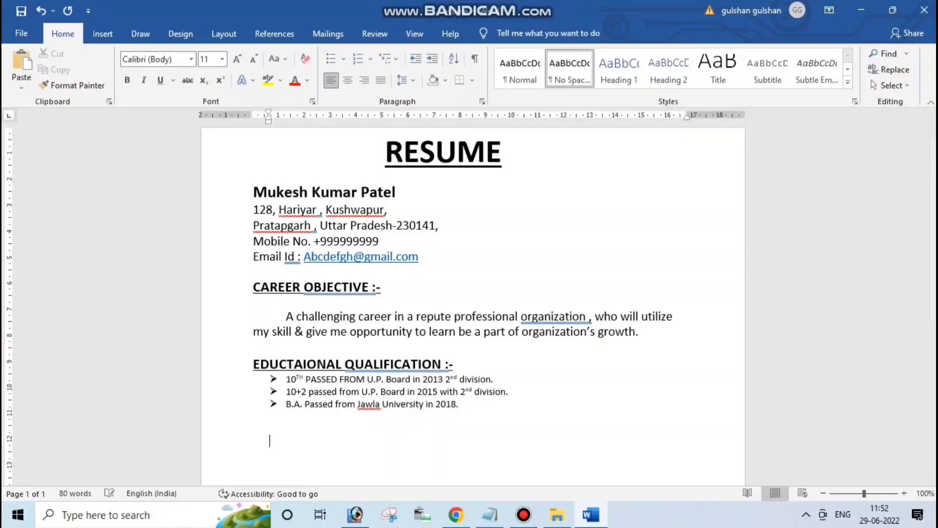
drag(459, 365, 253, 364)
key(ctrl+c)
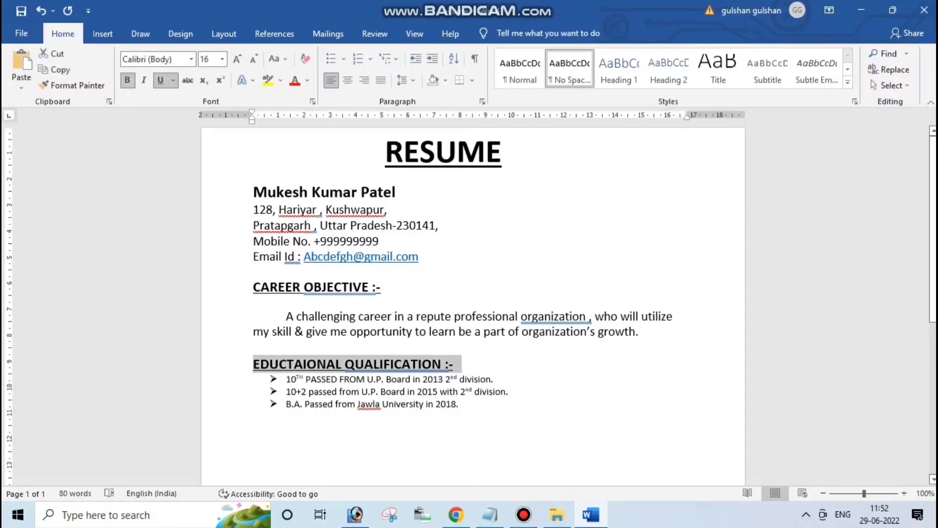
click(270, 429)
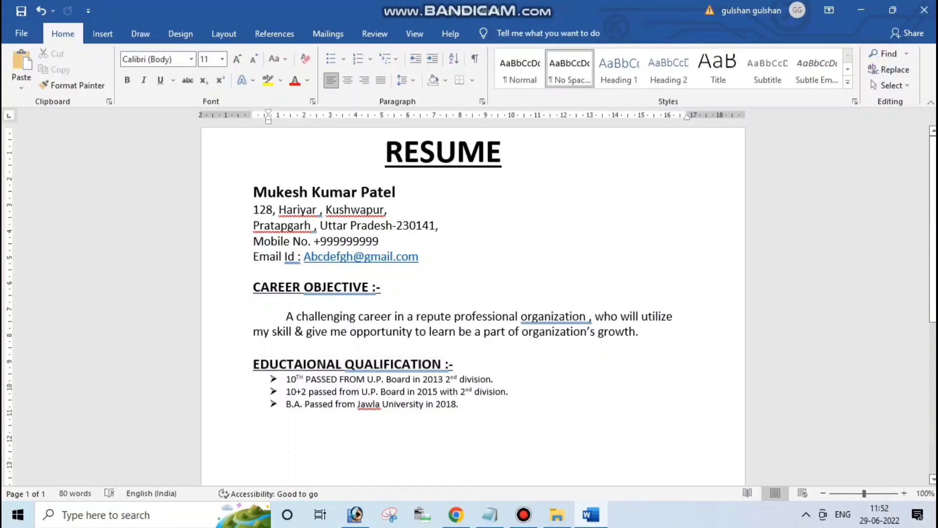
key(ctrl+v)
Rename the copied heading to 'WORK EXPERIENCE :-' and move to the empty line beneath
click(335, 431)
key(Right)
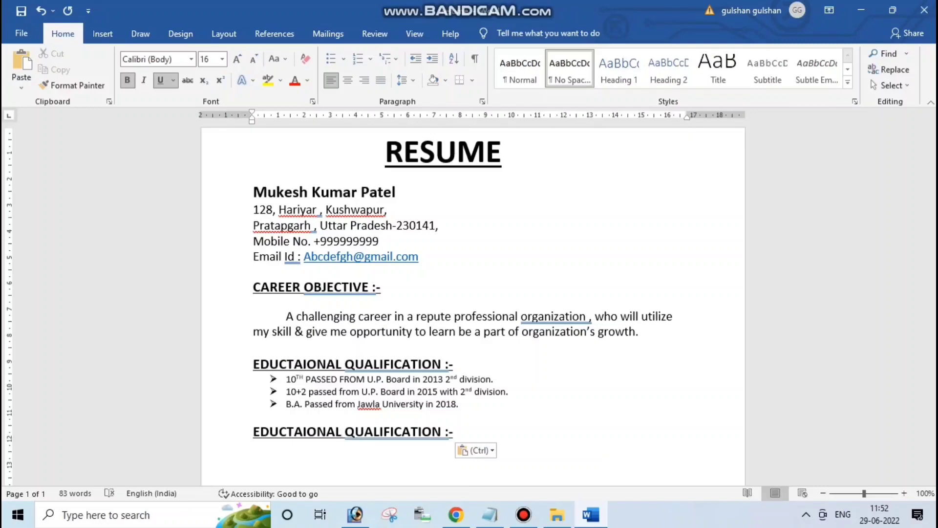
key(BackSpace)
key(BackSpace)
key(BackSpace)
key(BackSpace)
key(BackSpace)
key(BackSpace)
key(BackSpace)
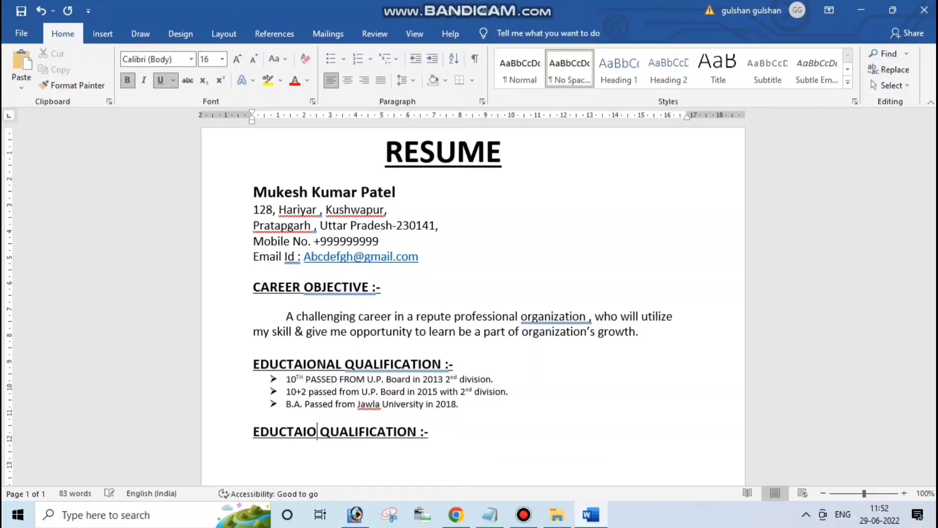
key(BackSpace)
key(BackSpace)
key(BackSpace)
key(BackSpace)
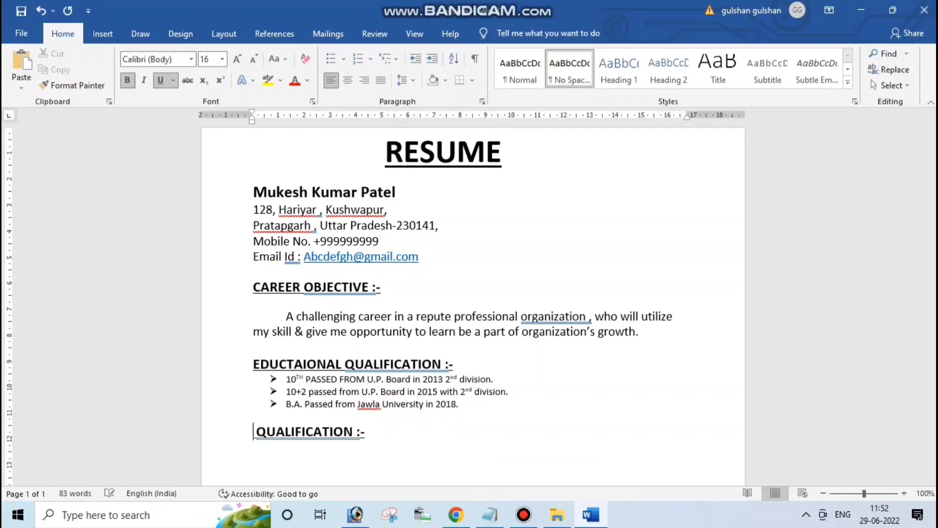
text(Work)
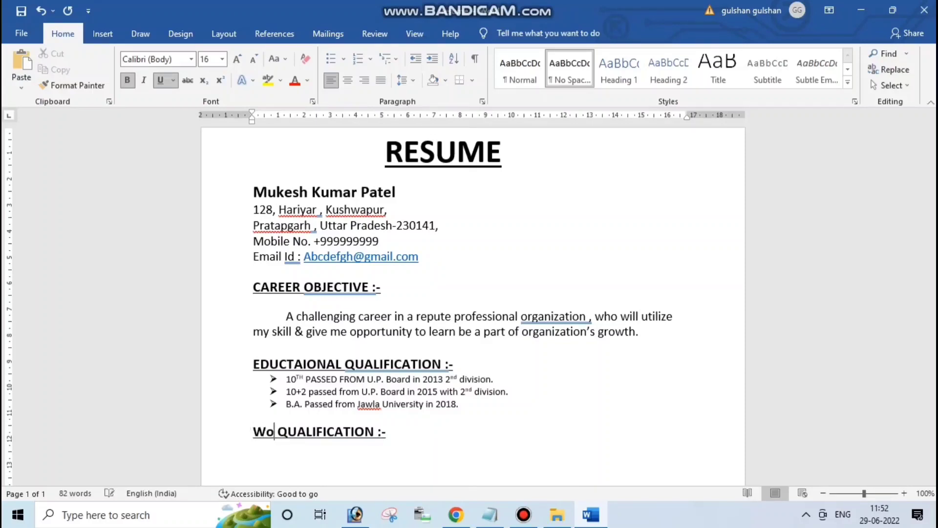
key(Delete)
key(Delete)
key(Delete)
key(Delete)
key(Delete)
key(Delete)
key(Delete)
key(Delete)
key(Delete)
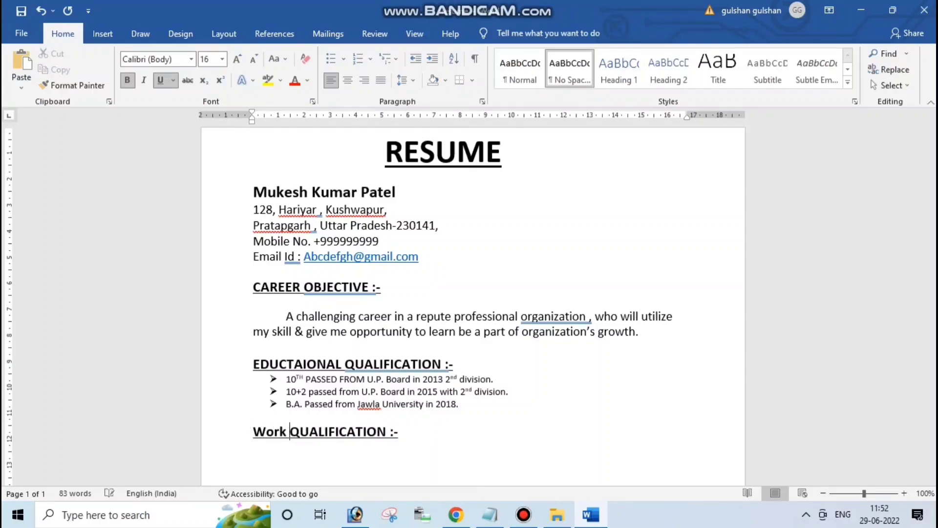
key(Delete)
key(Delete)
key(Delete)
key(Delete)
key(Delete)
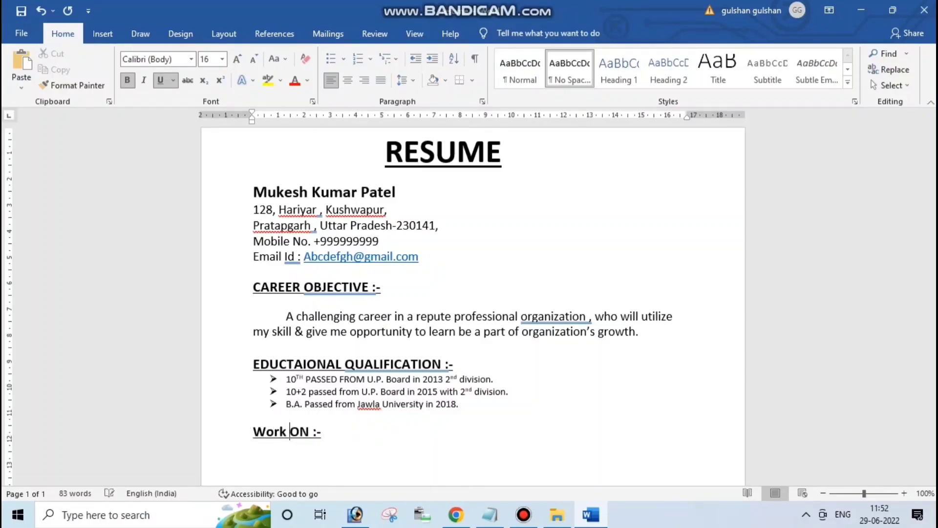
key(BackSpace)
key(BackSpace)
key(BackSpace)
key(BackSpace)
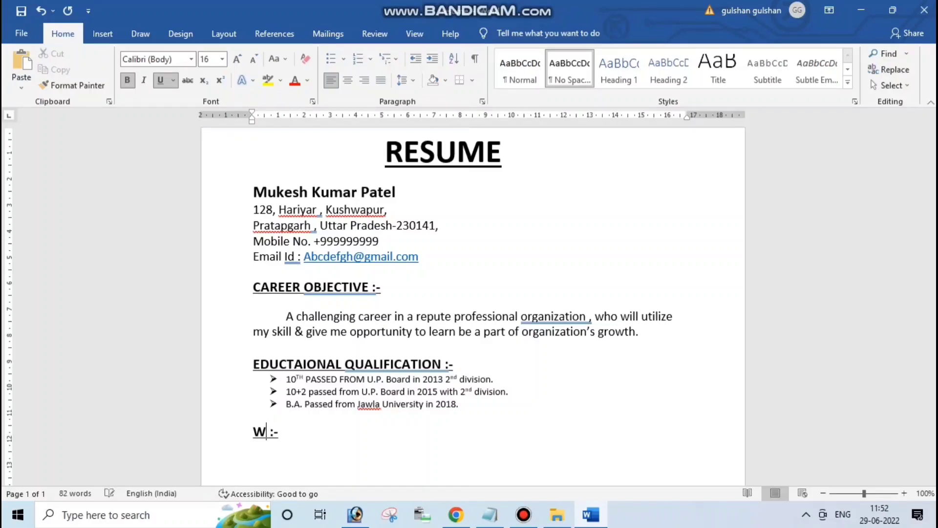
text(ORK EX)
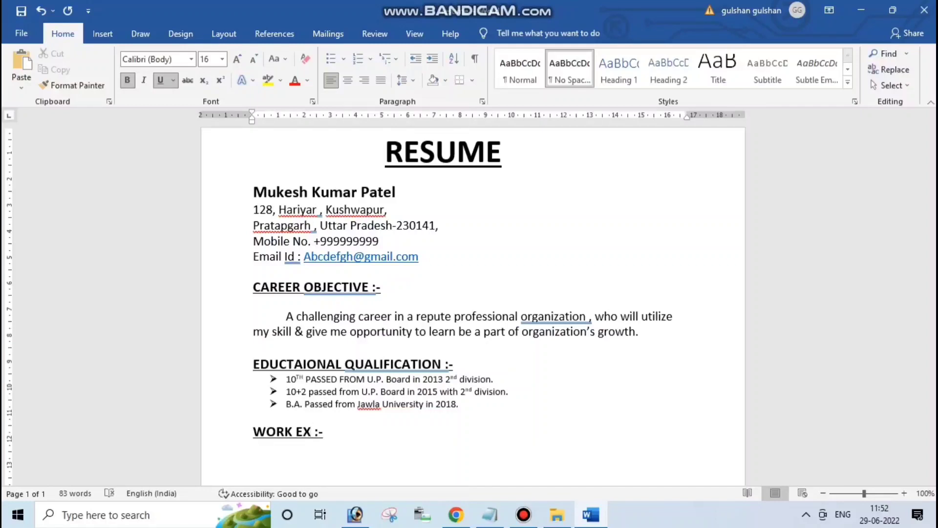
text(PERIENCE)
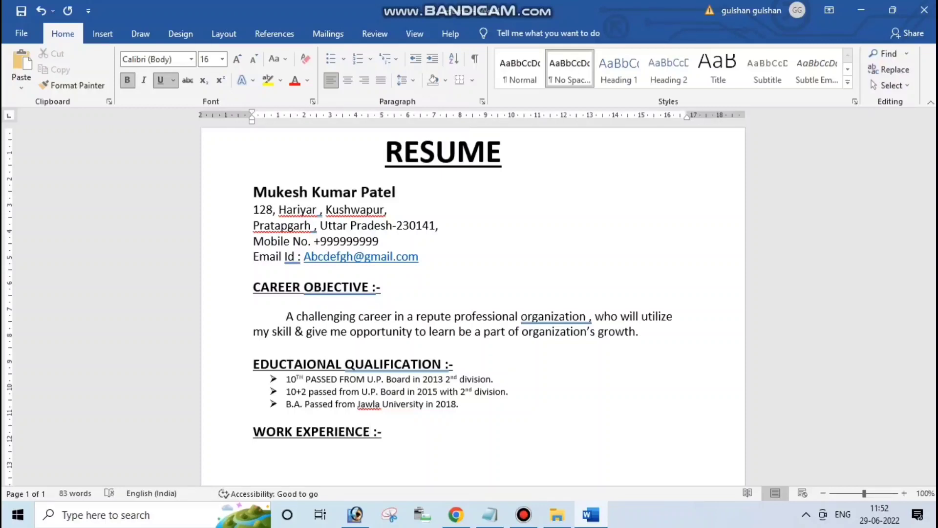
key(Right)
key(Right)
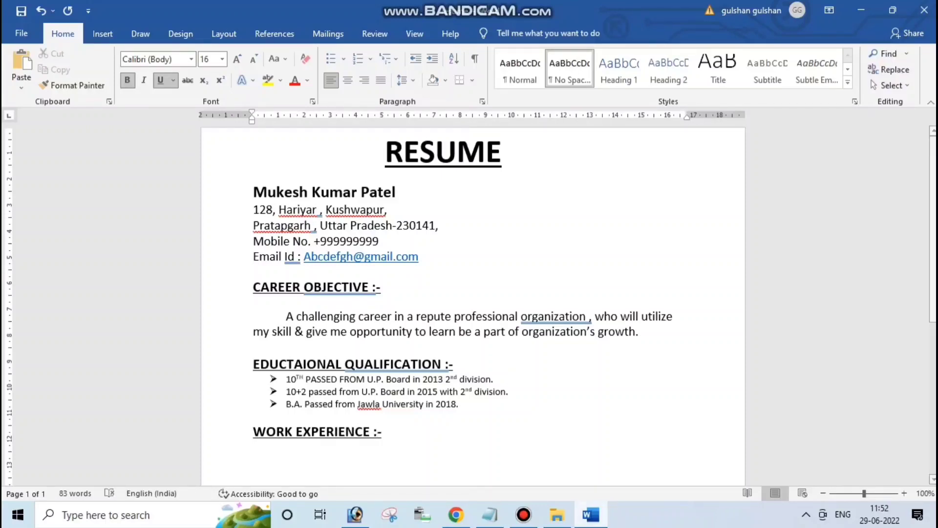
click(270, 459)
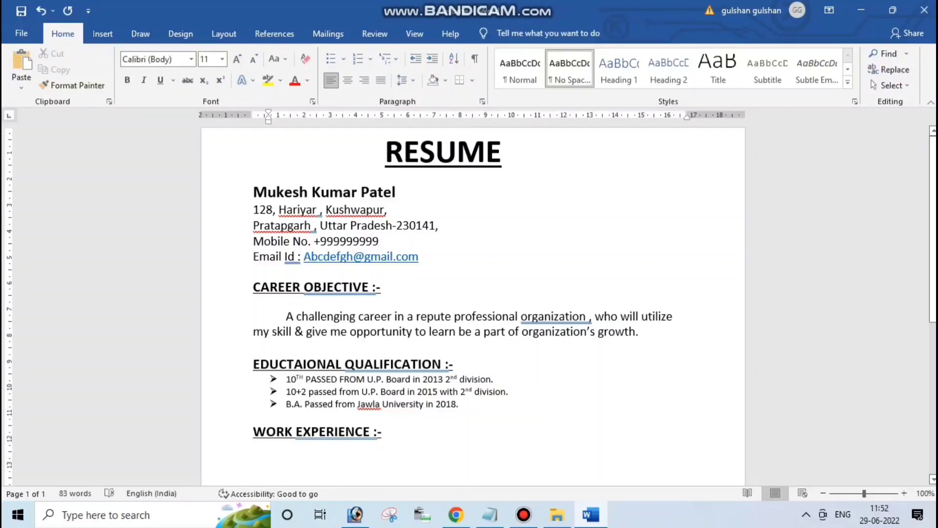
Add an arrow bullet reading '3 Years work experience as VMC Operator in M/s VCk Forgzing Ludhiana'
key(shift+Up)
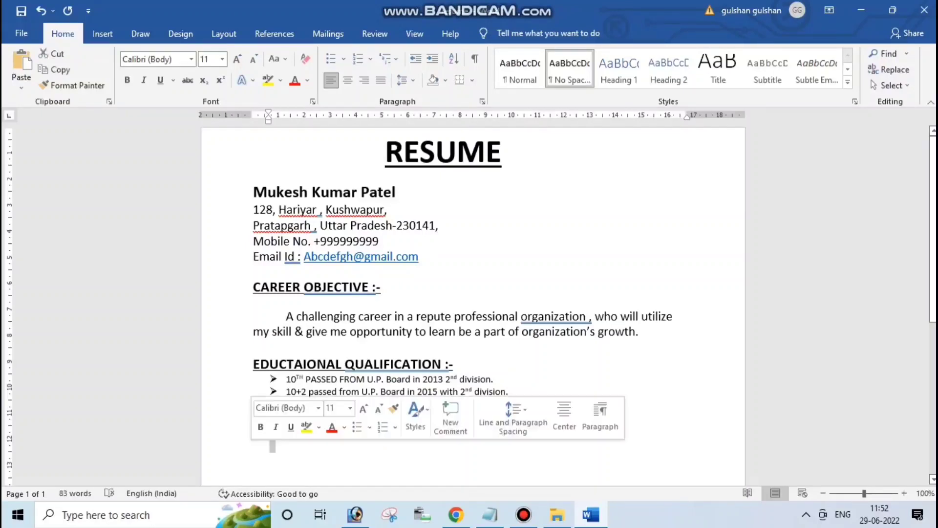
click(271, 447)
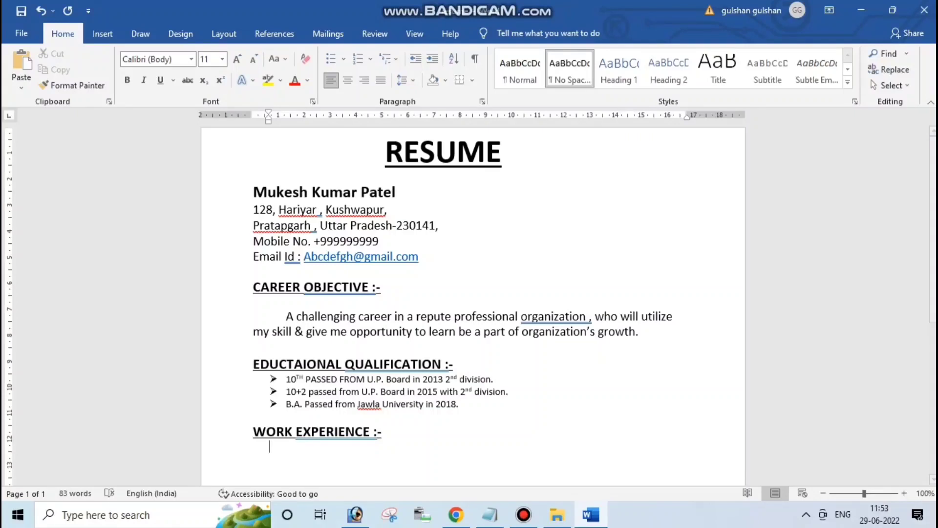
click(331, 58)
key(Left)
key(Left)
key(BackSpace)
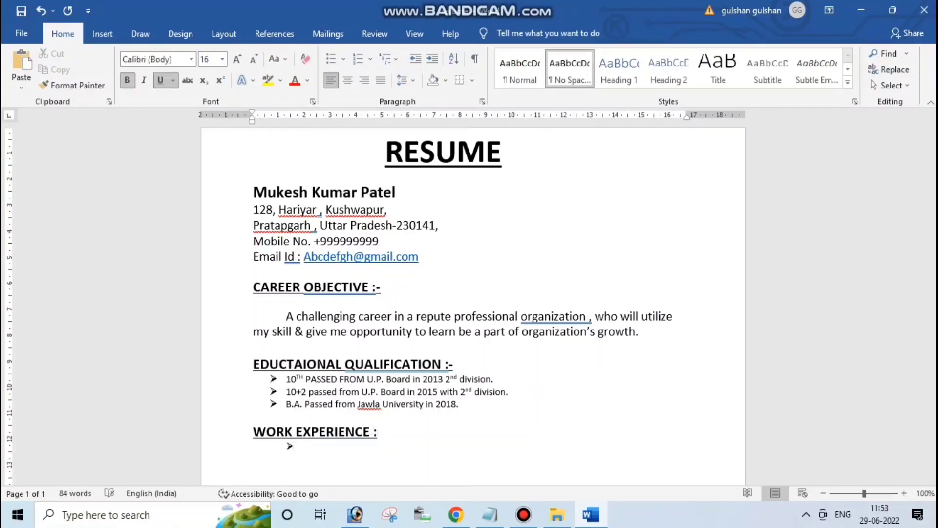
text(-)
key(Return)
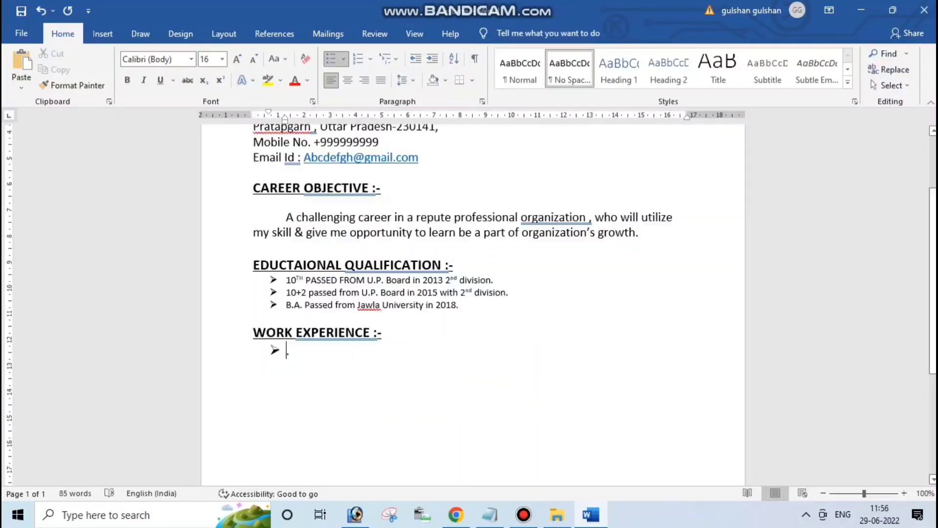
text(3 Yea)
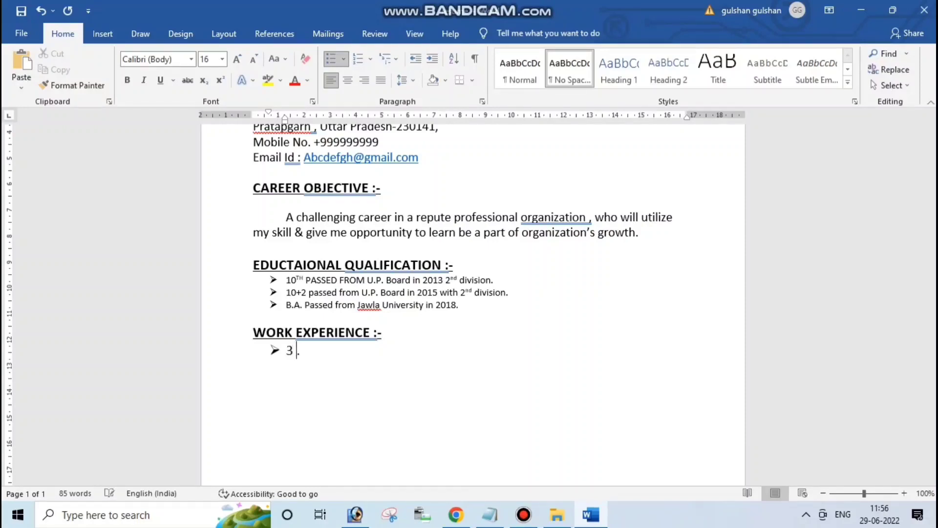
text(rs work )
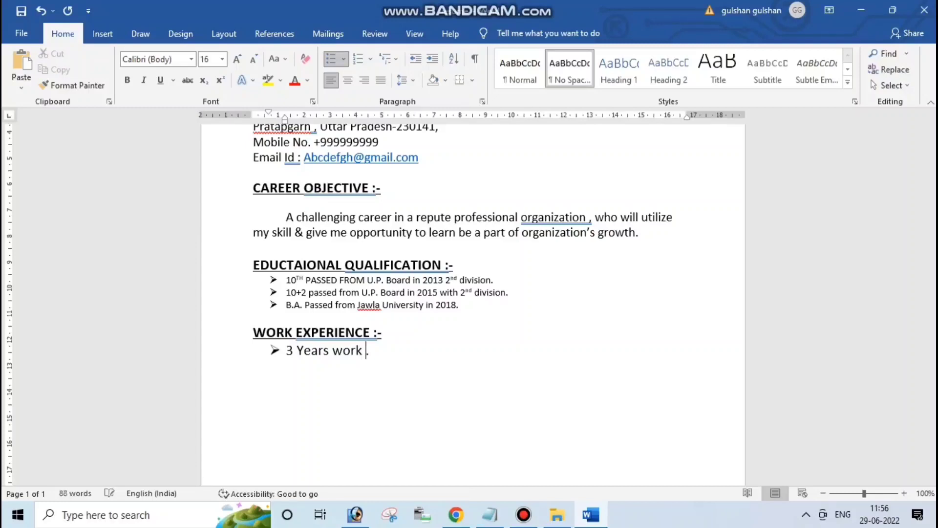
text(exper)
text(i)
text(ence as)
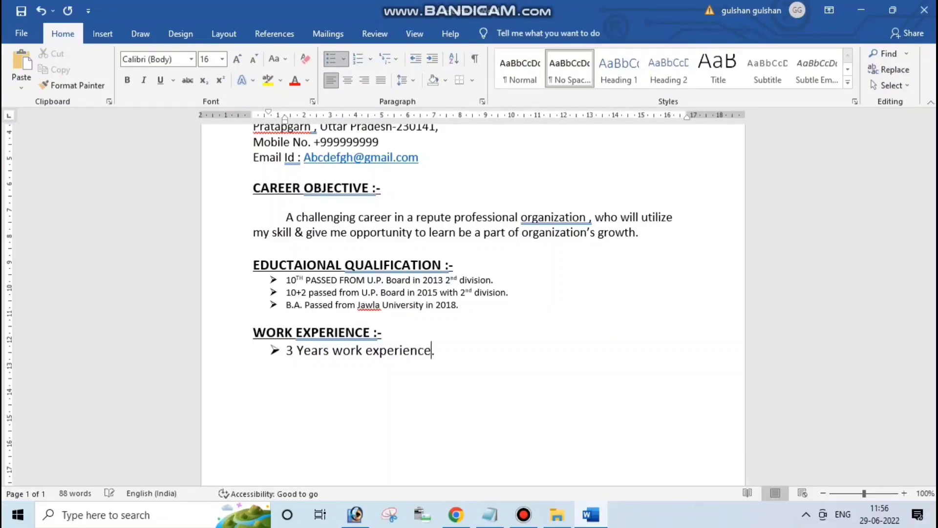
text(MC )
text(Operat)
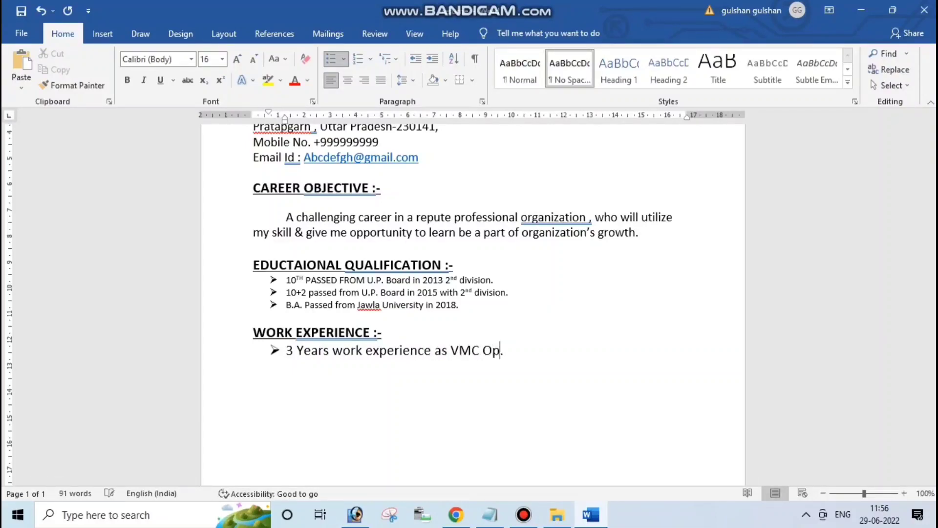
text(or in M/s VCk Forgzing)
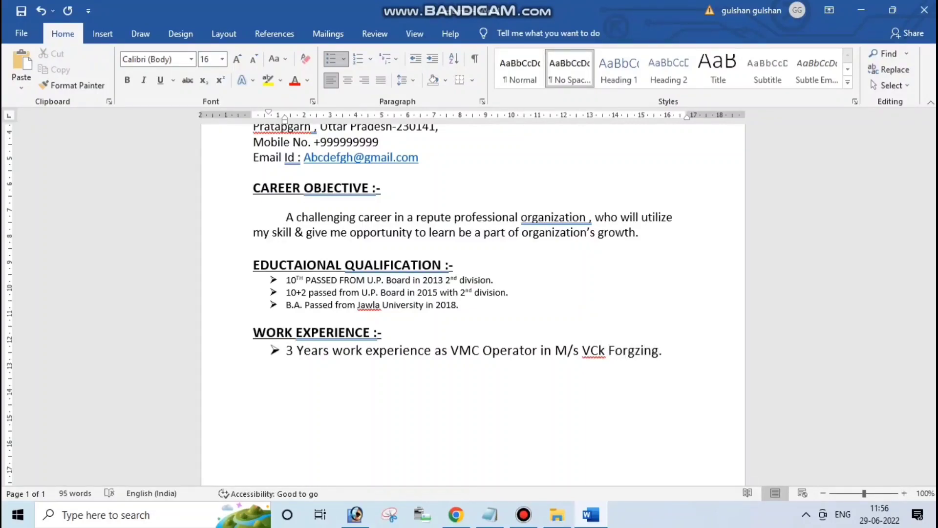
text( Ludhiana)
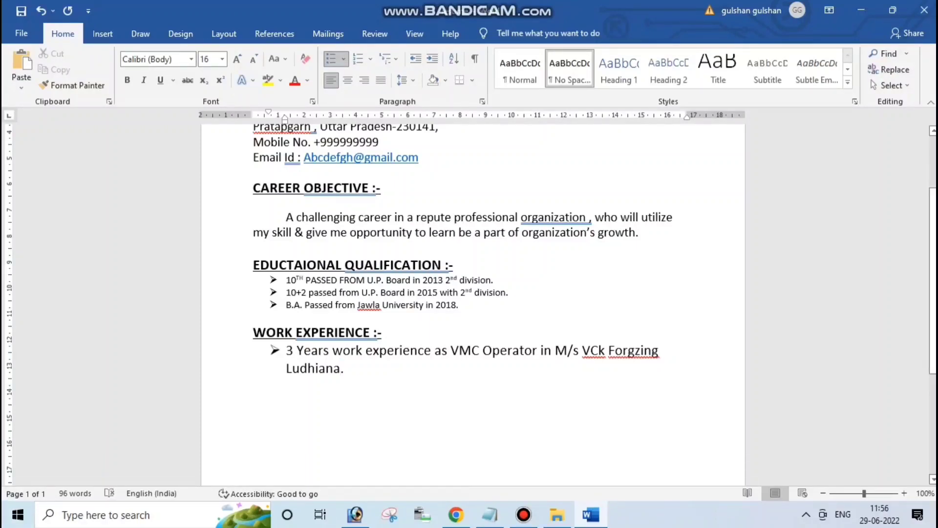
Make 'VMC Operator' bold in the first work entry
drag(450, 350, 536, 350)
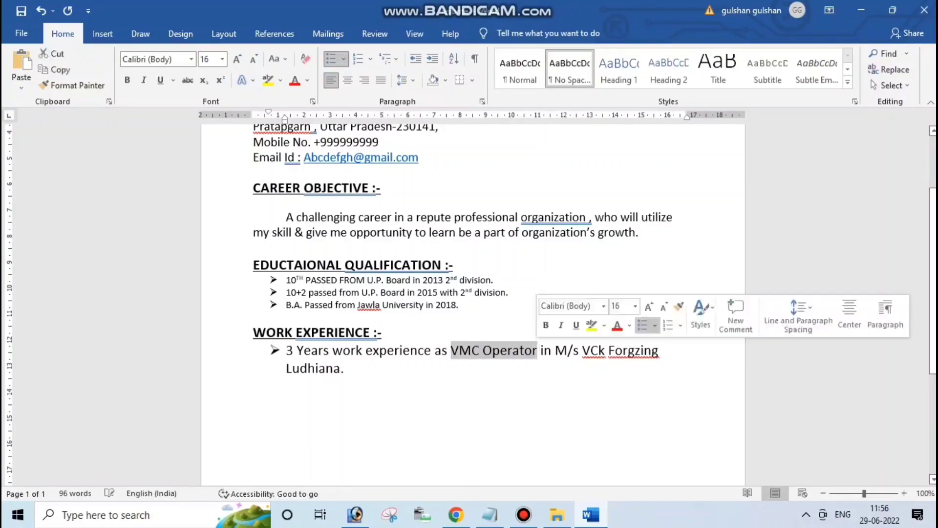
key(ctrl+b)
click(472, 351)
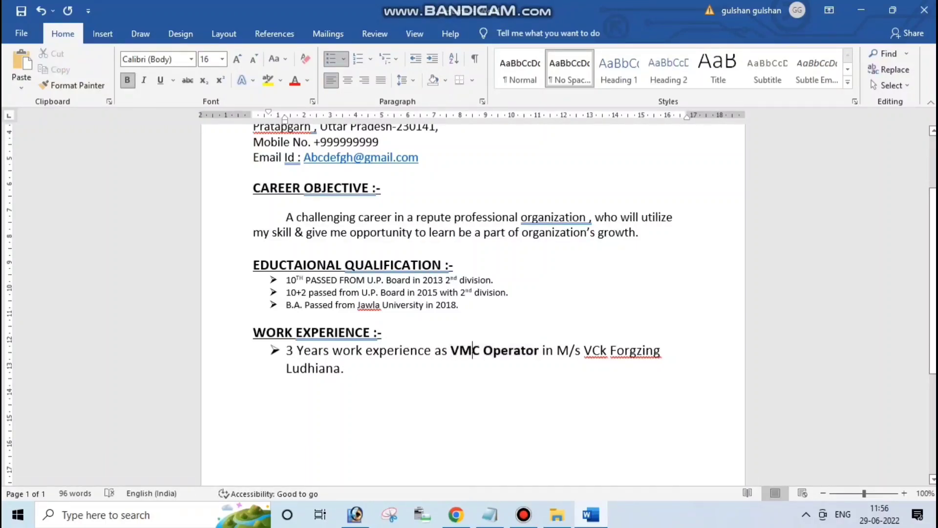
Set the three education qualification bullets to 14 pt font size
click(458, 317)
click(444, 233)
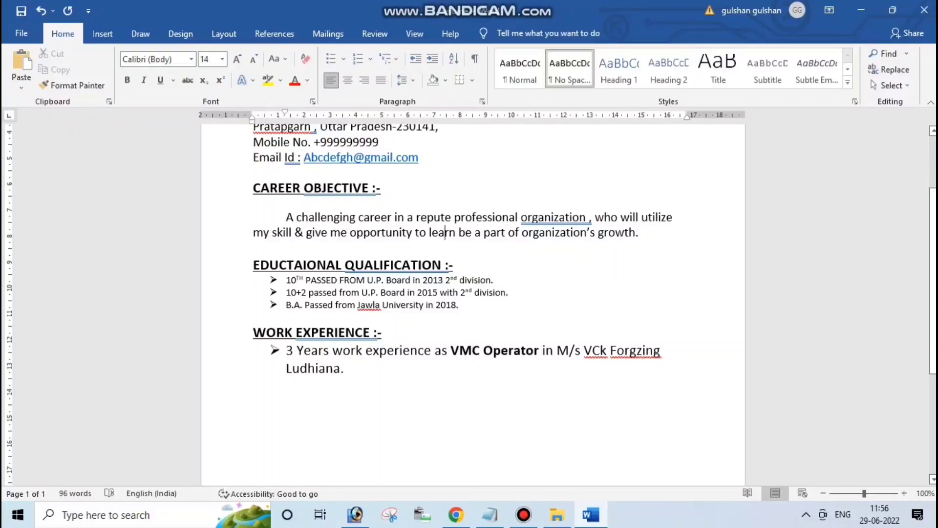
click(454, 265)
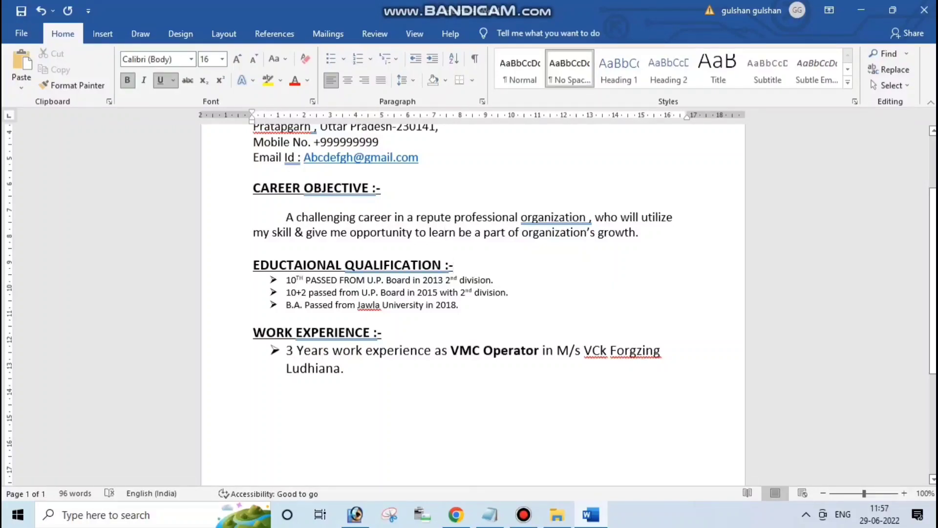
click(462, 305)
drag(462, 305, 286, 280)
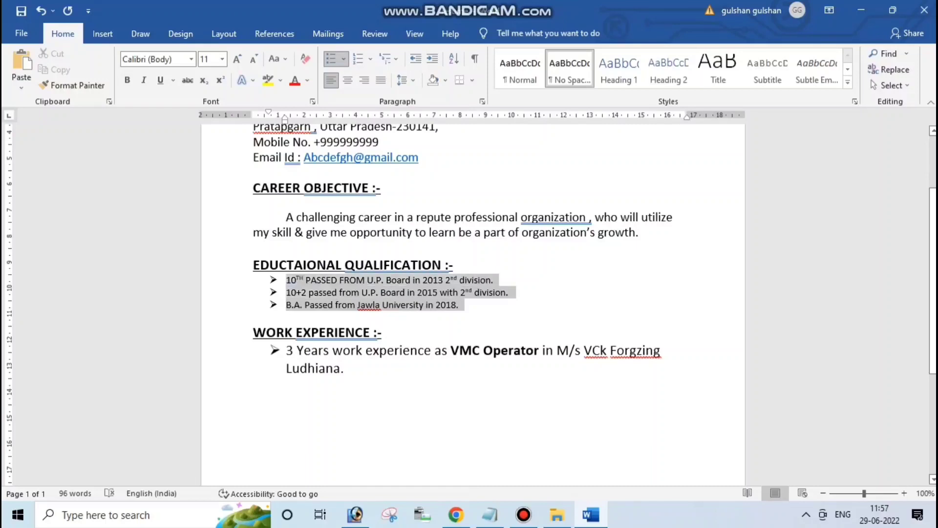
click(222, 58)
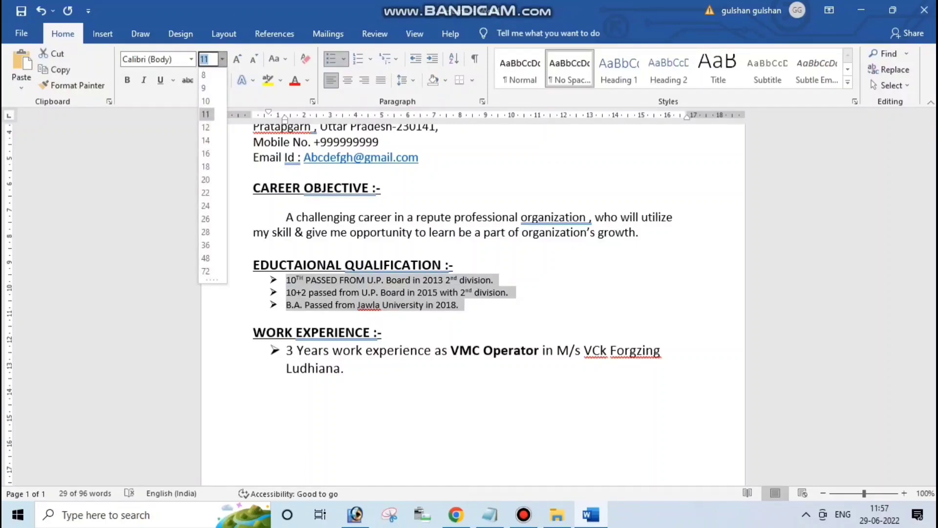
click(206, 137)
click(337, 282)
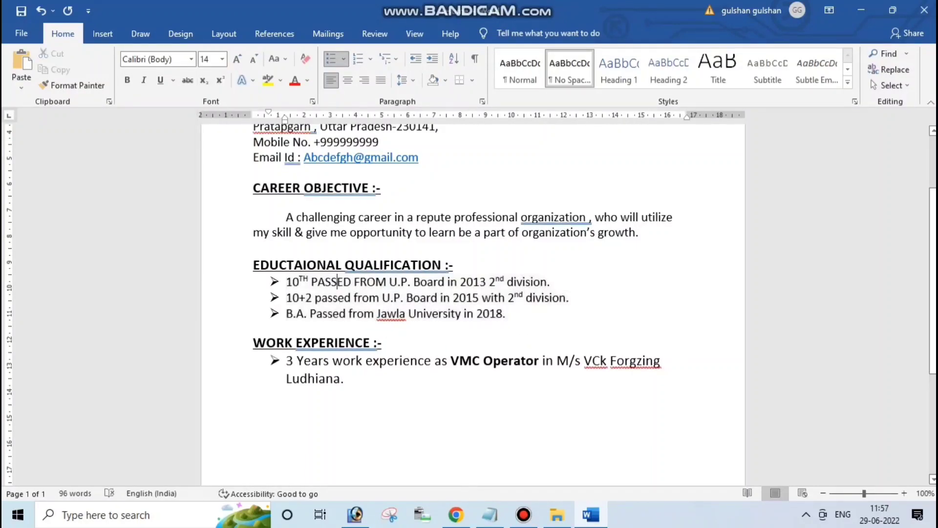
Correct the misspelling 'Forgzing' to 'Forging' using the spelling suggestions
click(345, 378)
right_click(630, 360)
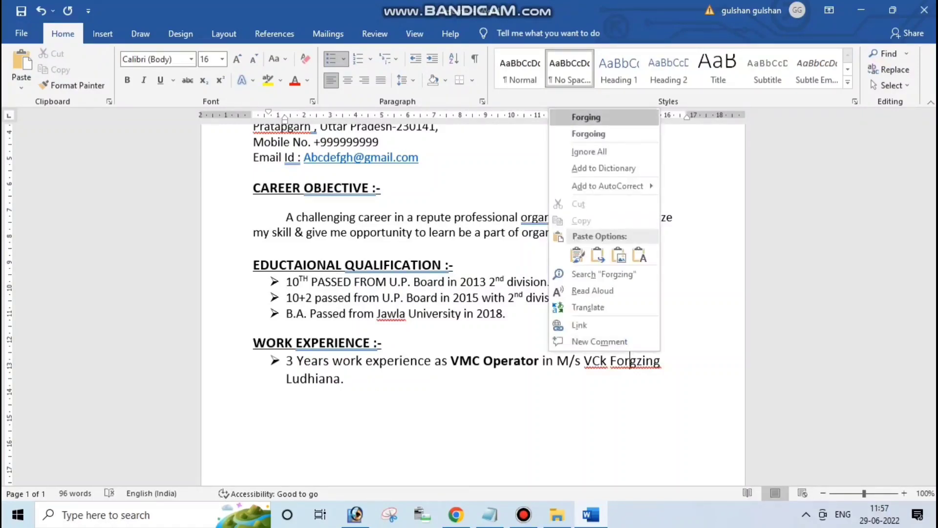
click(607, 118)
click(655, 360)
Add a bullet reading '3 Years work experience as a VMC operator in M/s Akash Forgzing Chandigarh.'
key(Return)
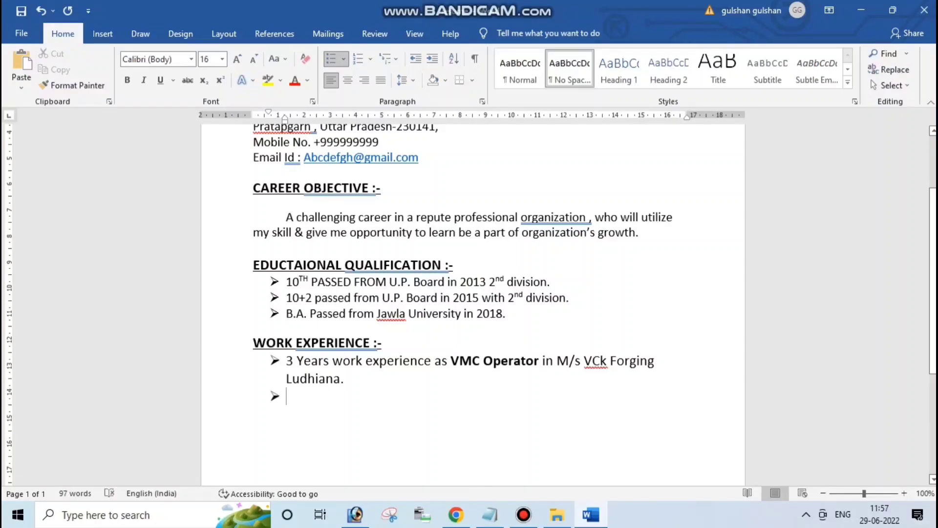
text(3 Years work )
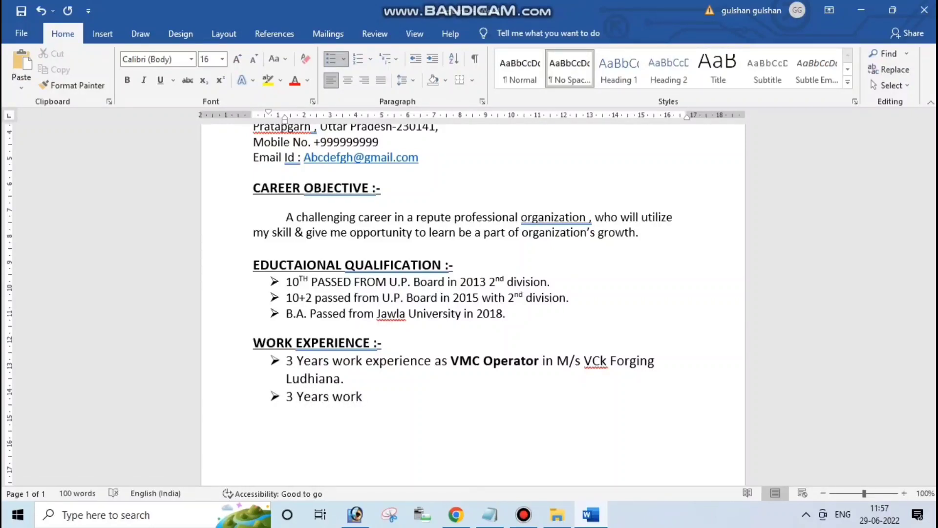
text(experience)
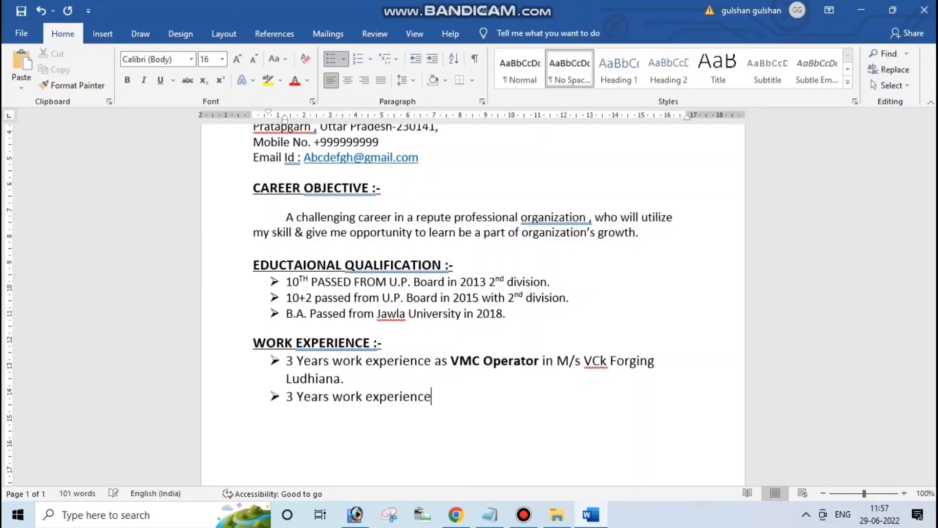
text( as a VMC ope)
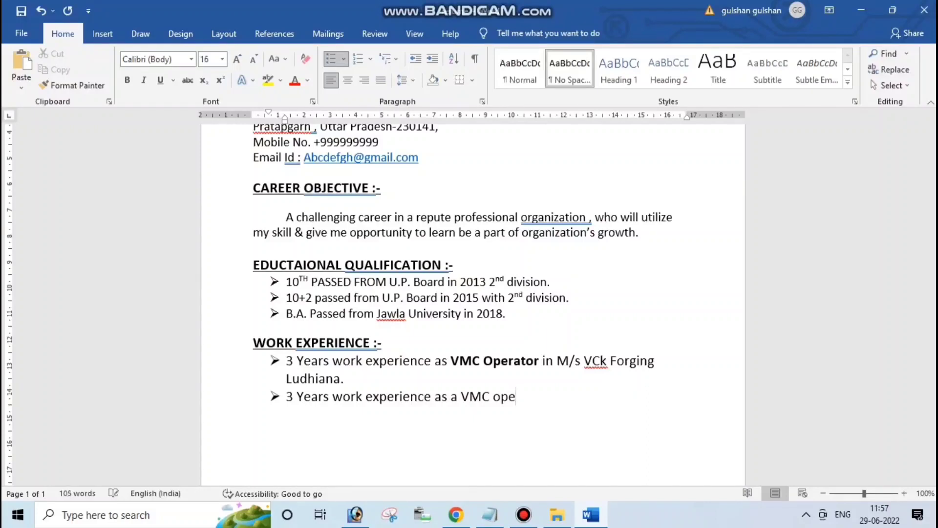
text(rator in M/s )
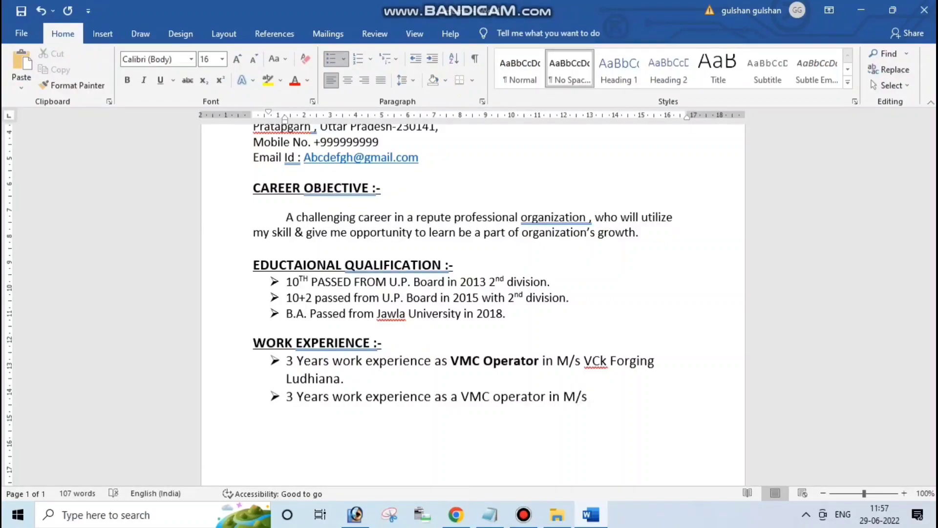
text(Akash Forg)
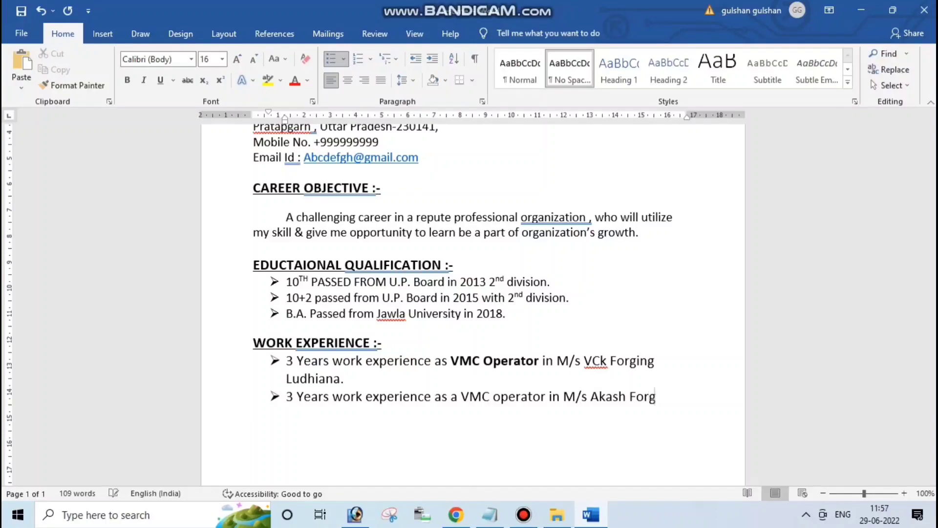
text(zing)
text(Chan)
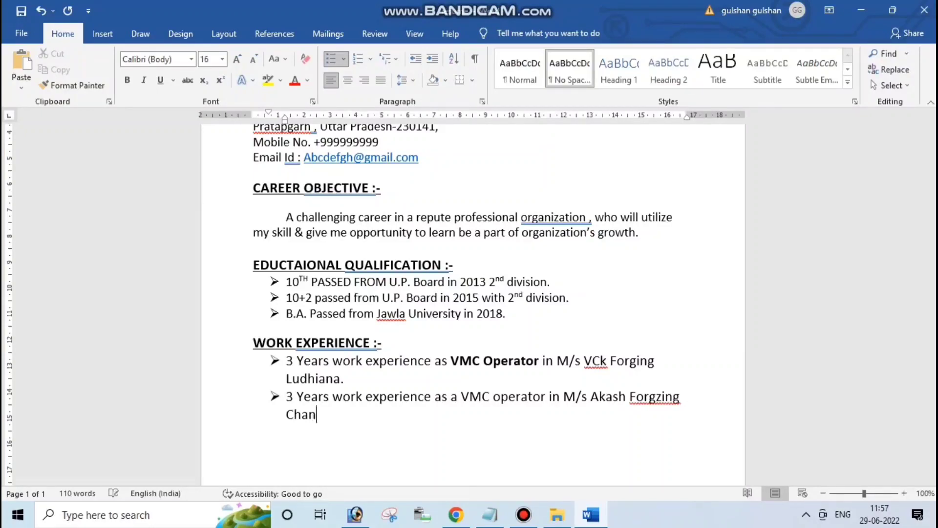
text(digarh.)
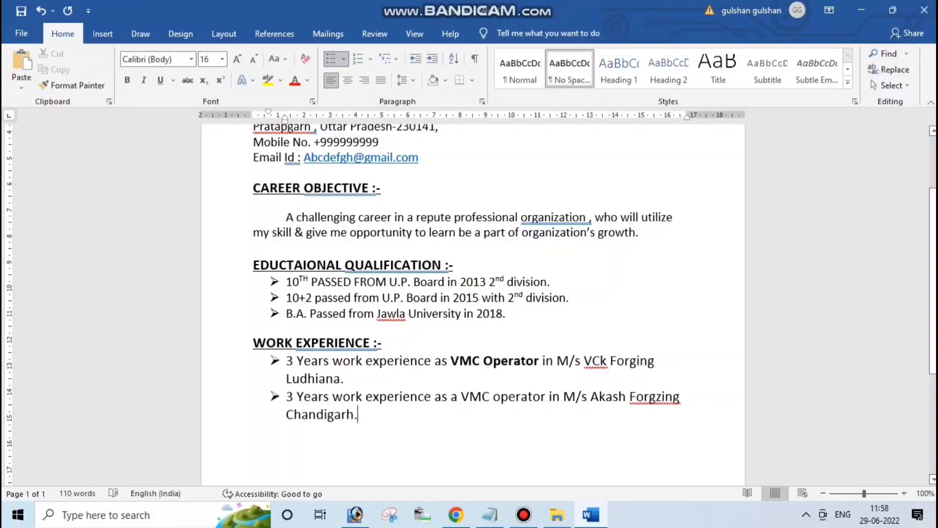
drag(451, 396, 550, 396)
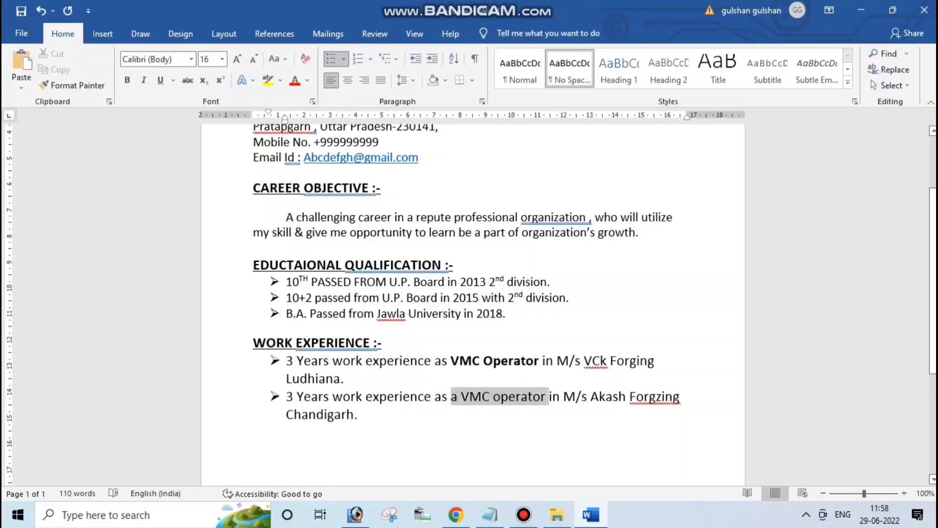
Make 'VMC operator' bold in the second work experience bullet
click(501, 396)
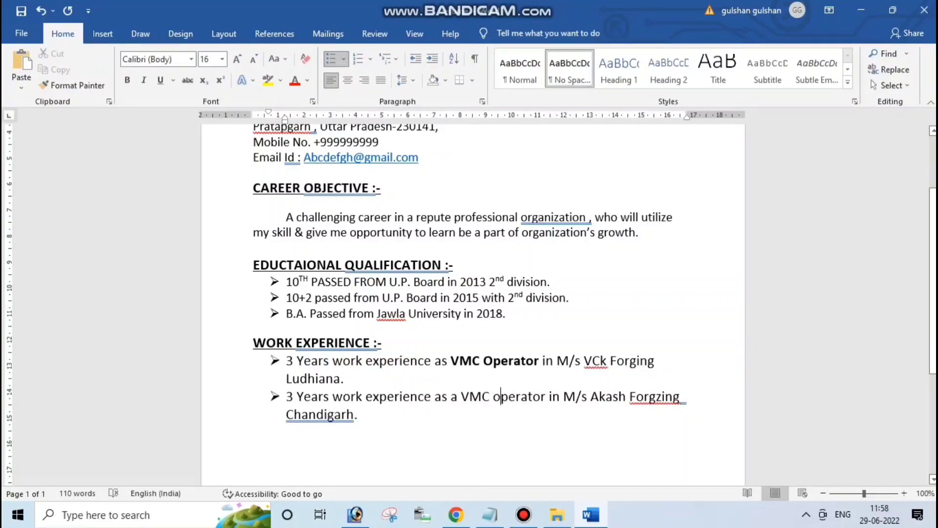
drag(548, 396, 461, 397)
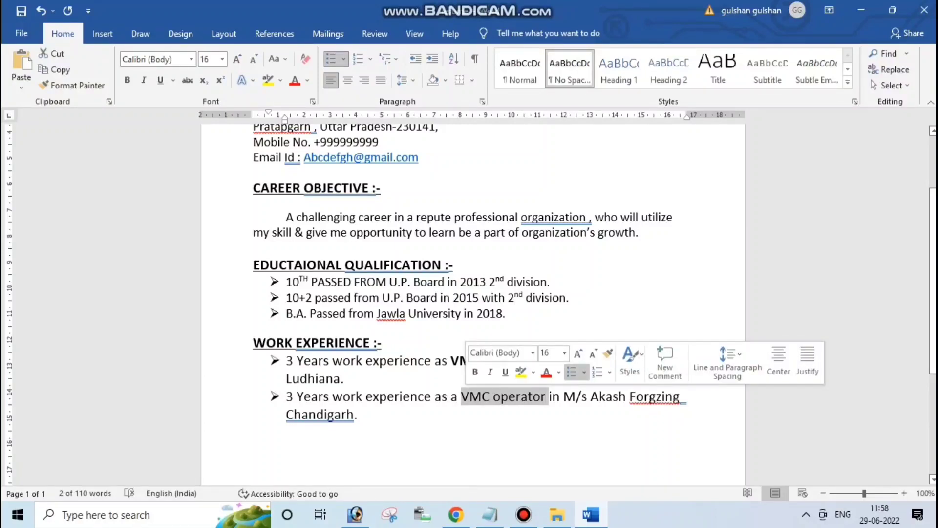
key(ctrl+b)
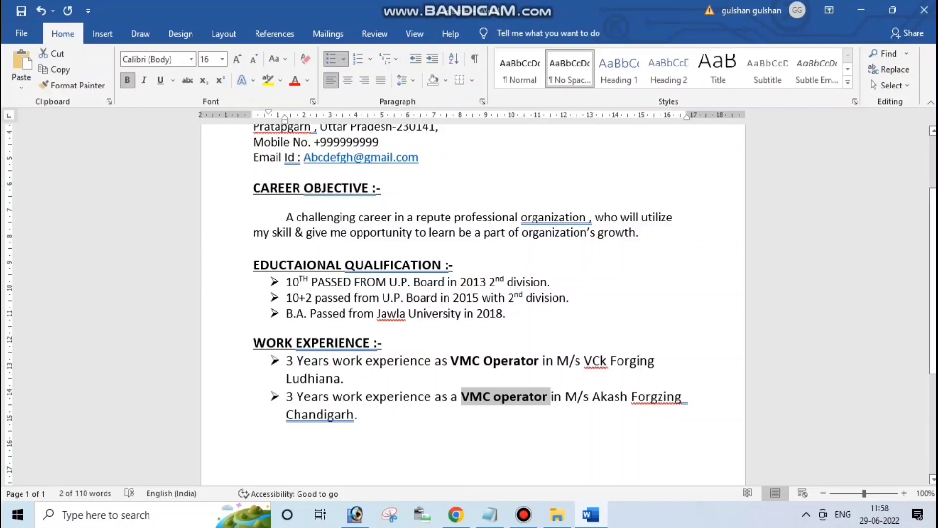
click(578, 397)
Add an empty, unbulleted line after the 'Chandigarh.' entry
click(621, 397)
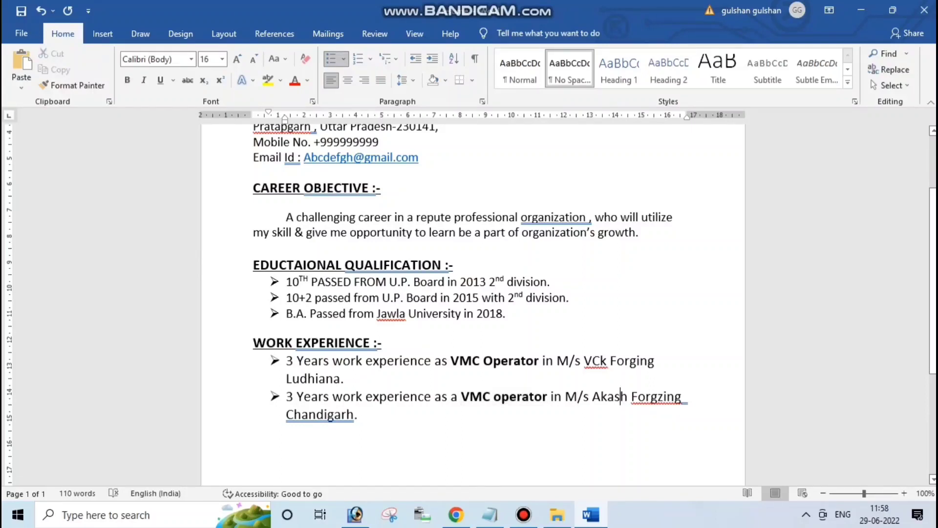
click(359, 415)
key(Return)
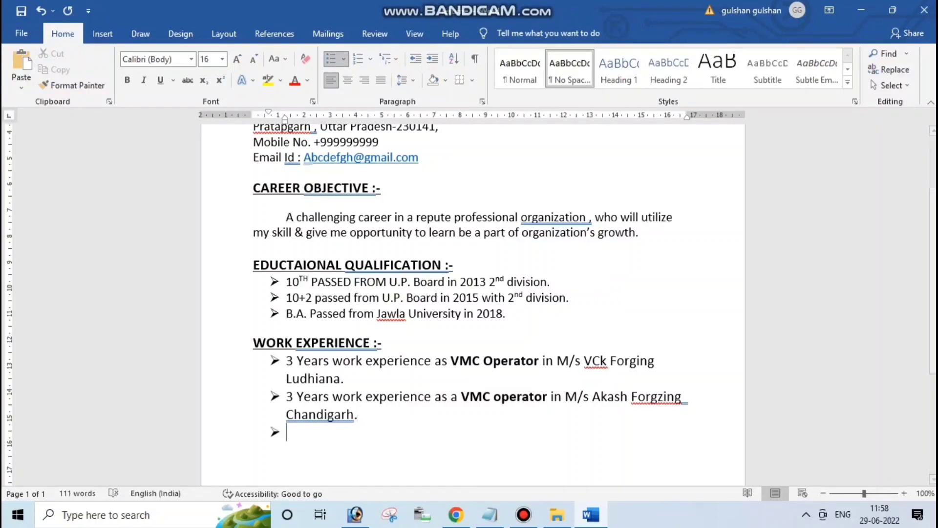
key(BackSpace)
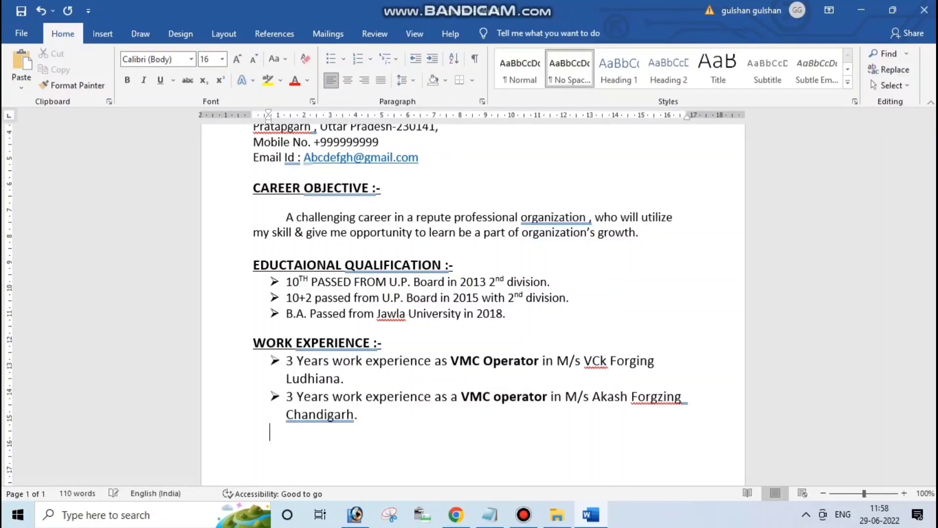
Paste a copy of the WORK EXPERIENCE :- heading at the left margin, with a blank line above
drag(294, 361, 253, 343)
key(ctrl+c)
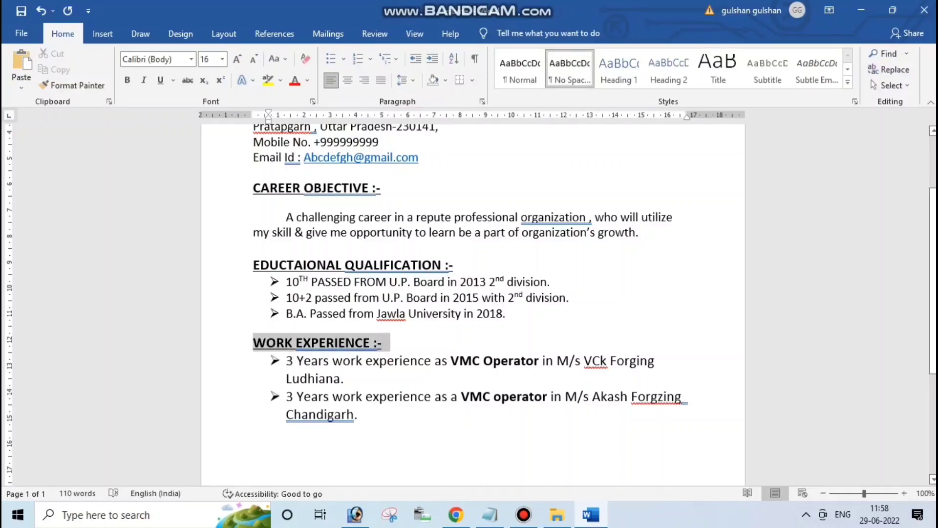
click(270, 457)
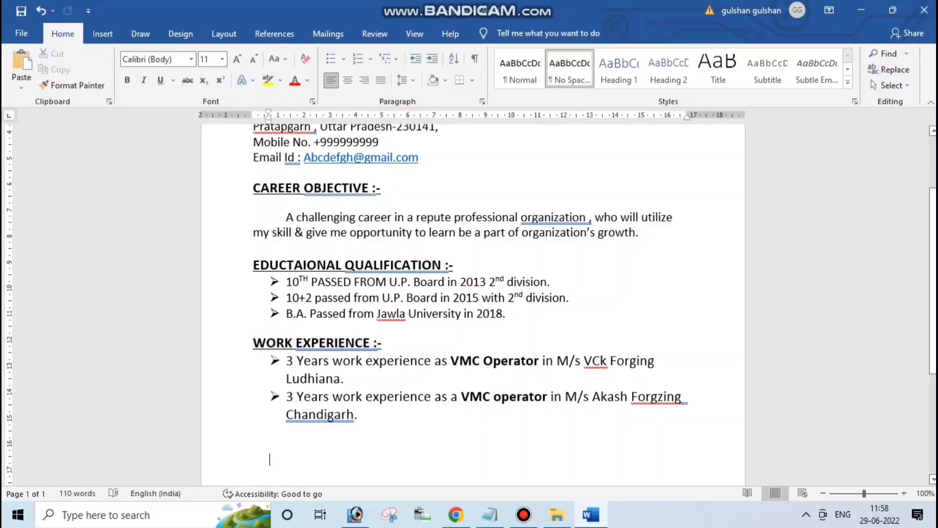
key(ctrl+v)
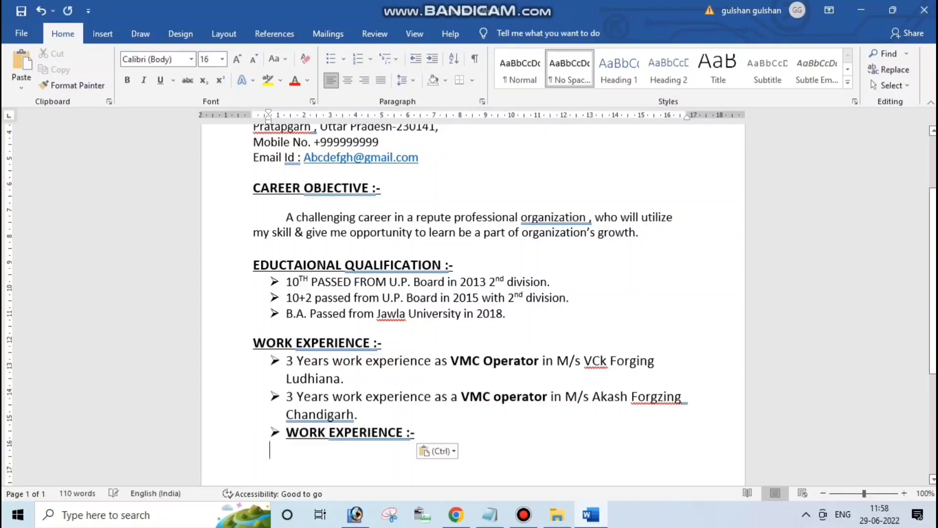
key(BackSpace)
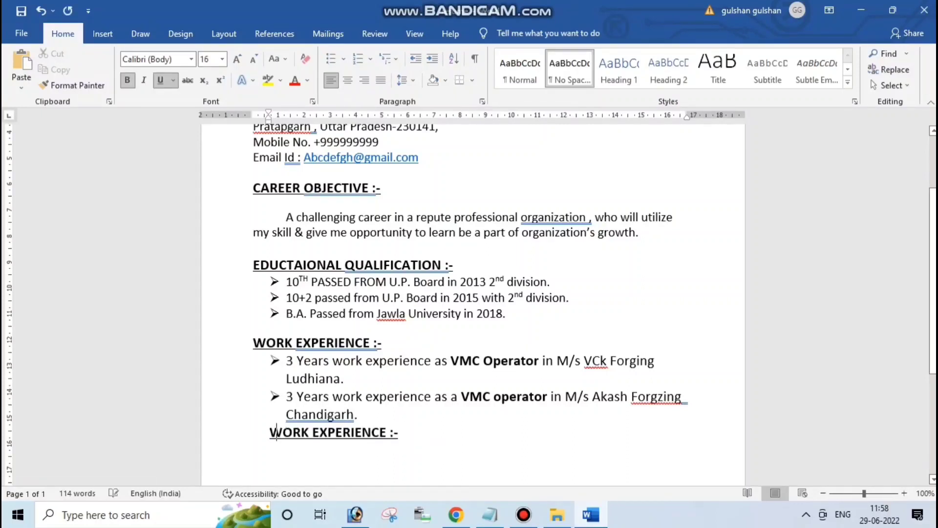
key(Left)
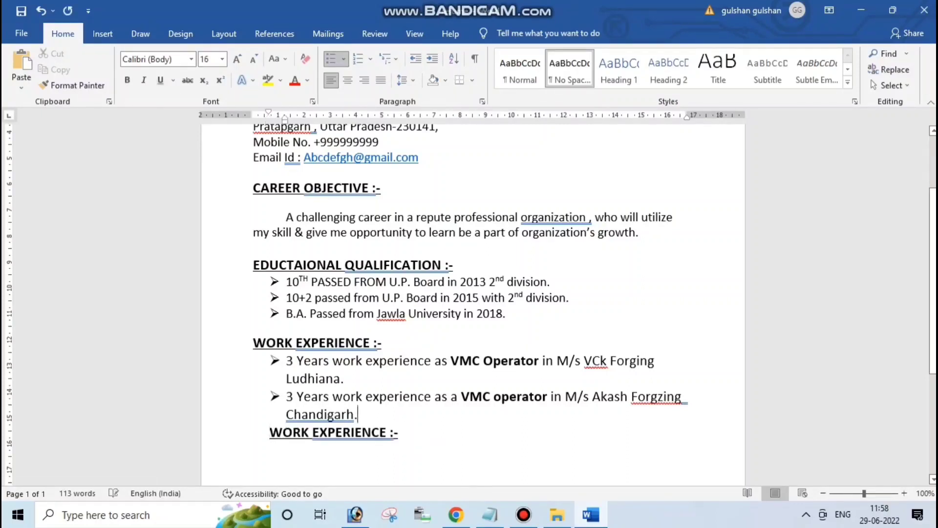
key(Return)
key(BackSpace)
key(BackSpace)
key(Down)
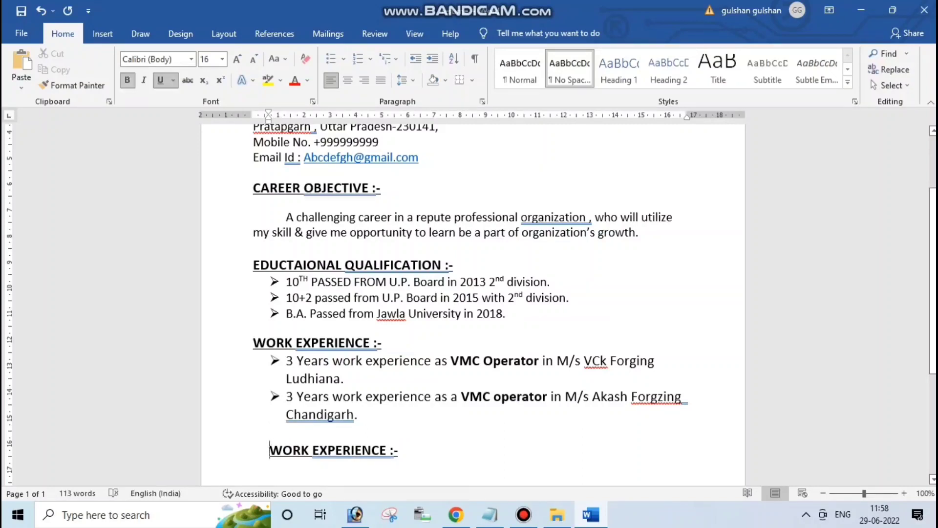
key(BackSpace)
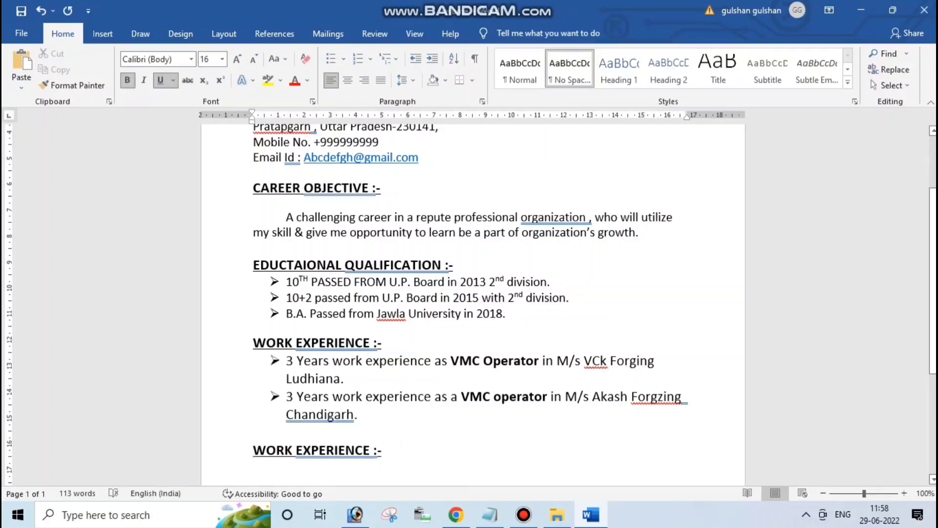
Rename the copied heading to 'STRENGHT :-' and move to the line below
drag(374, 450, 254, 450)
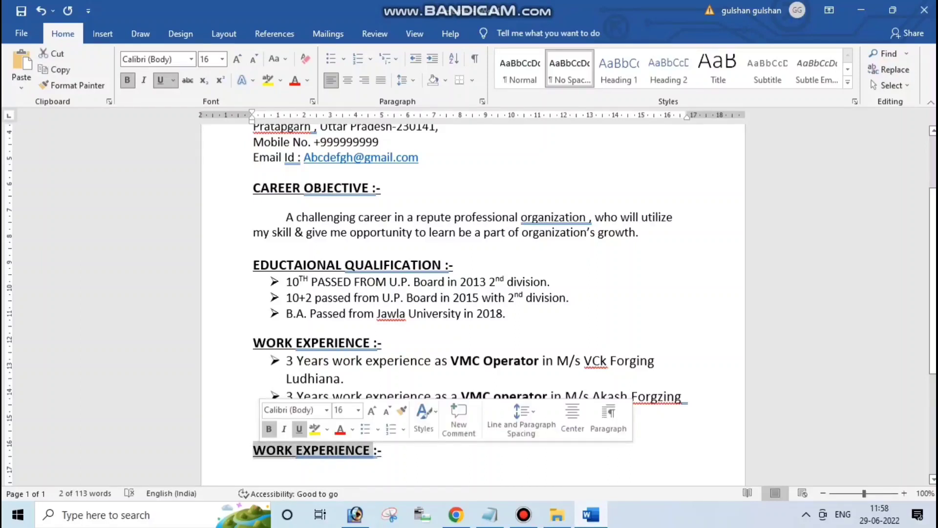
text(STREN)
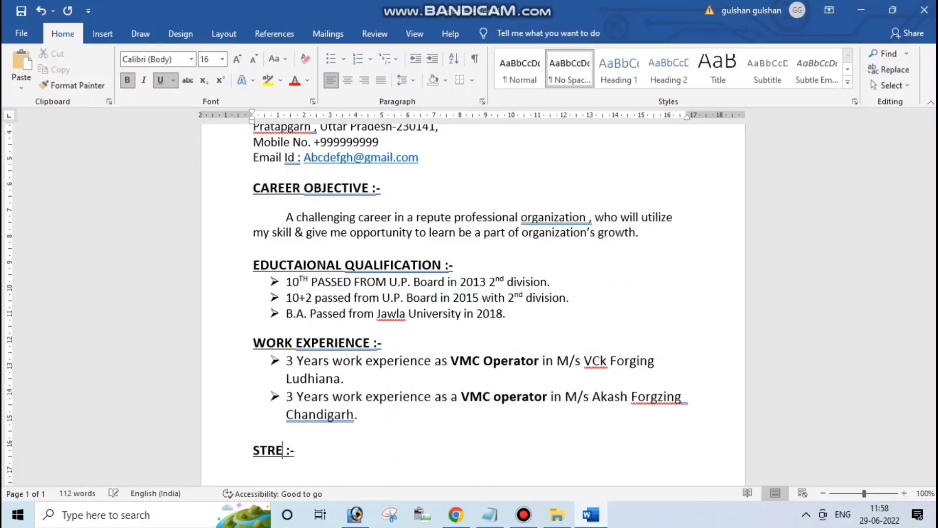
text(GHT)
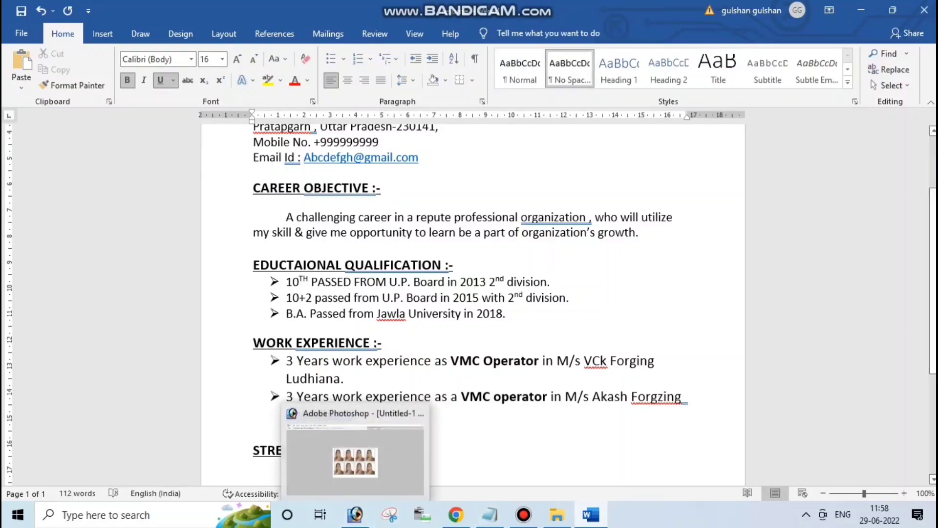
key(Down)
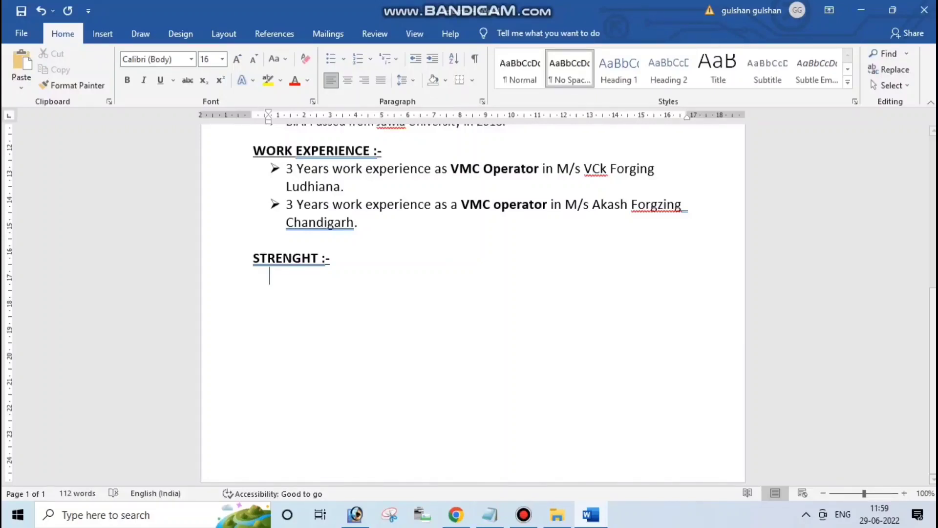
Start an arrow-bulleted list with 'Strong Determinations.' and 'Honesty.'
click(331, 59)
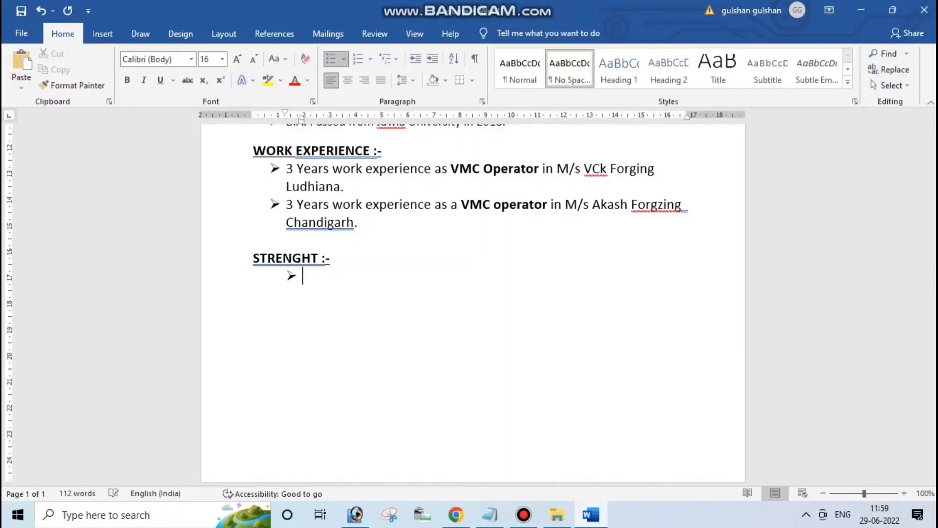
click(331, 58)
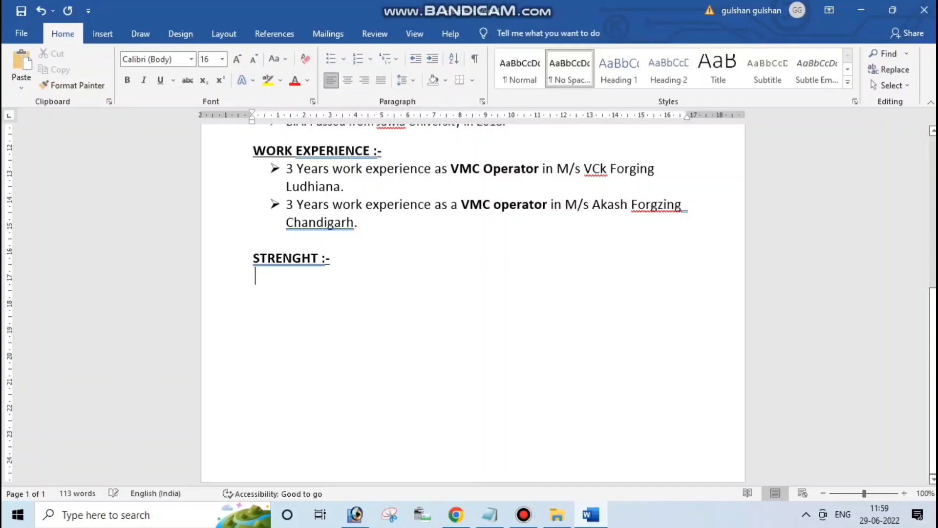
click(331, 58)
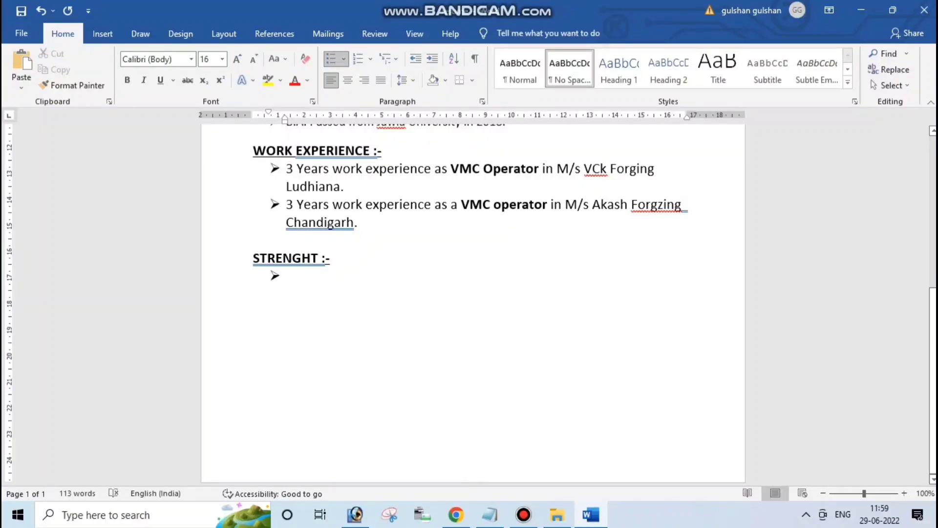
text(S)
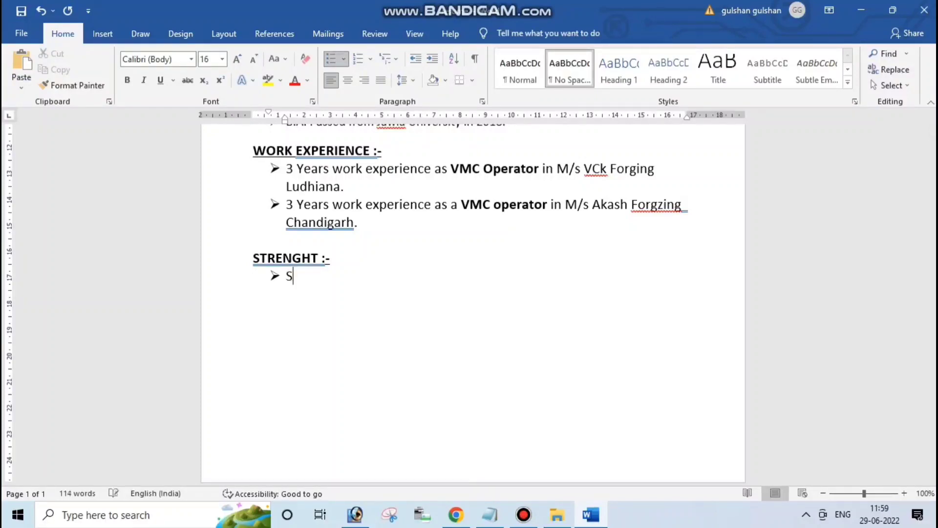
text(trong Dete)
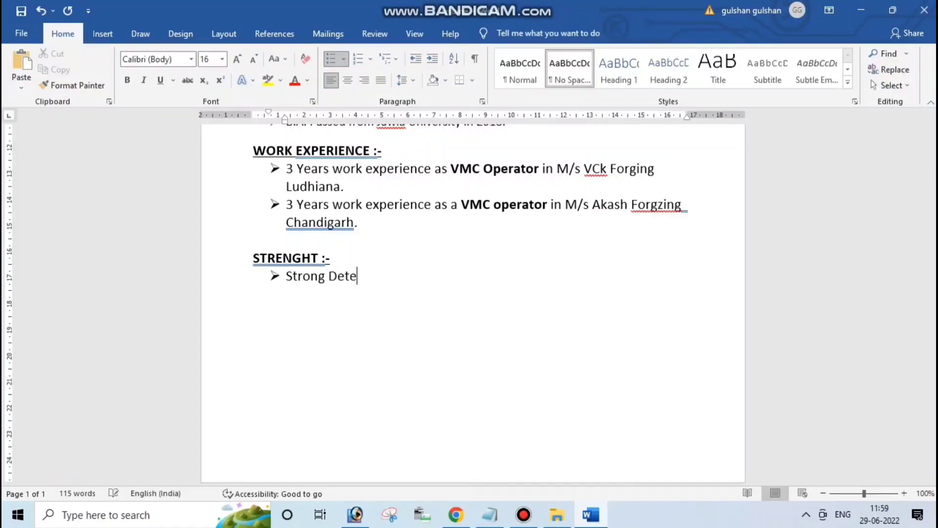
text(rminations)
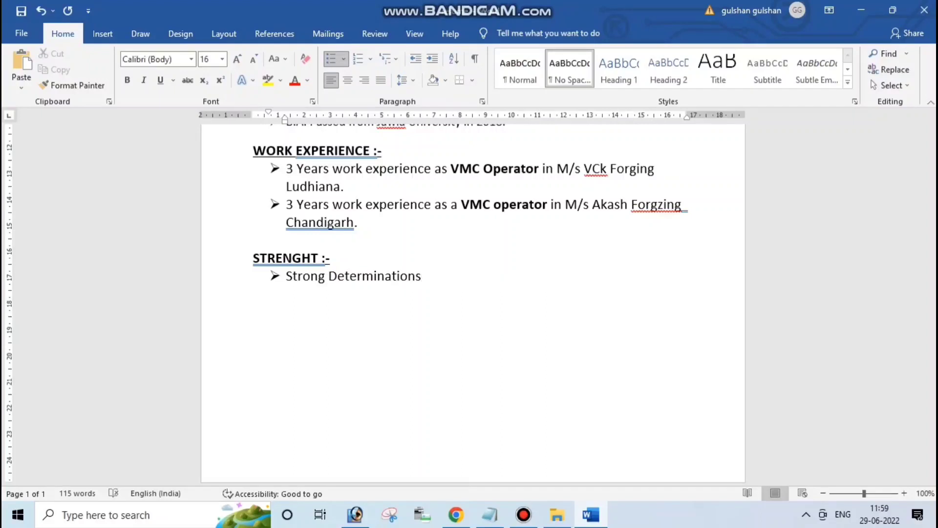
text(.)
key(Return)
text(Honesty.)
key(Return)
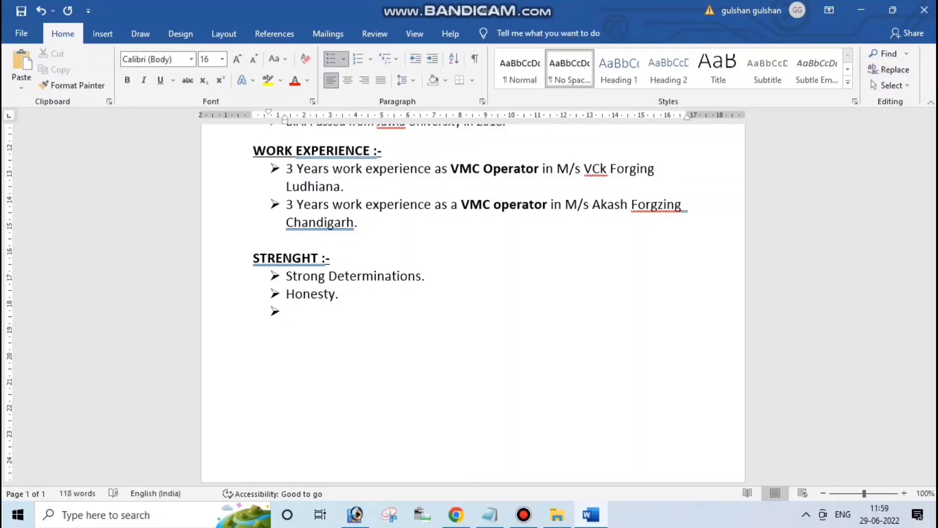
Add 'Positive mental attitude.' and 'Hardworking.' bullets, then end the list
text(Positive mental a)
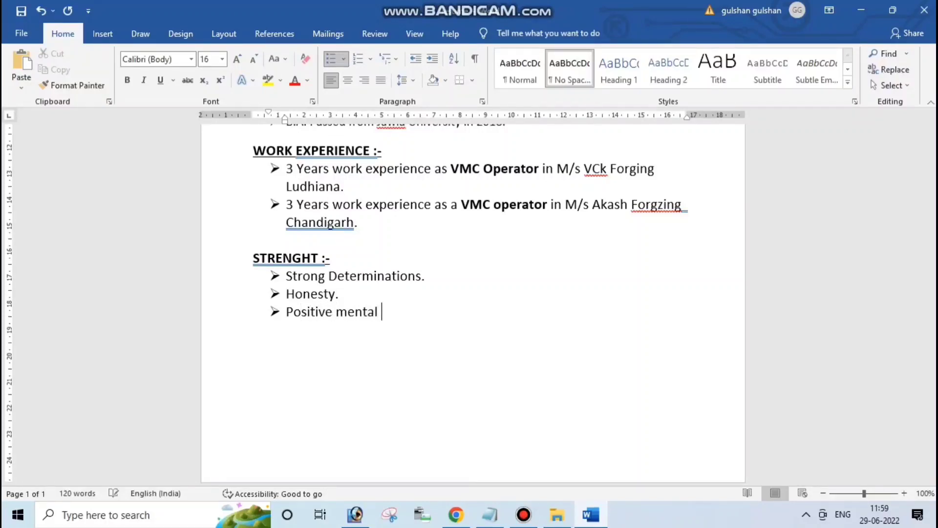
text(itude.)
key(Return)
text(Hardw)
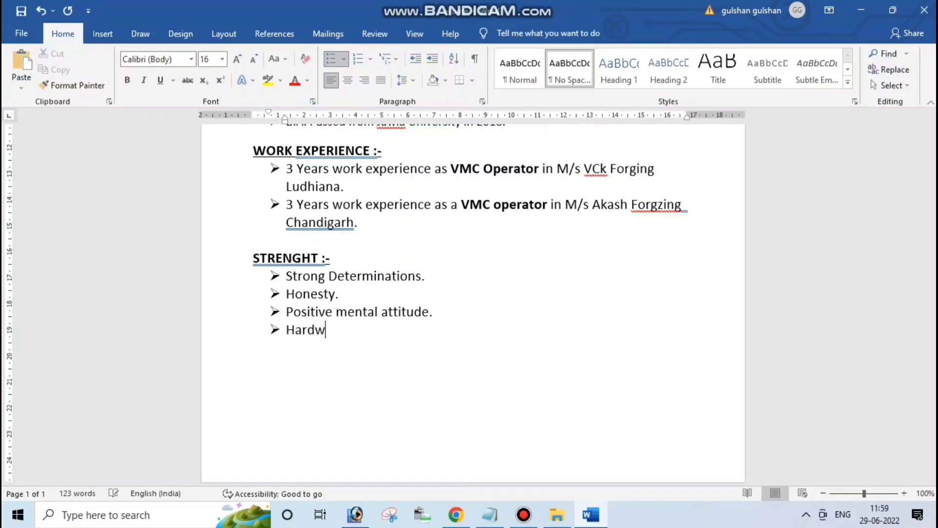
text(orking.)
key(Return)
key(BackSpace)
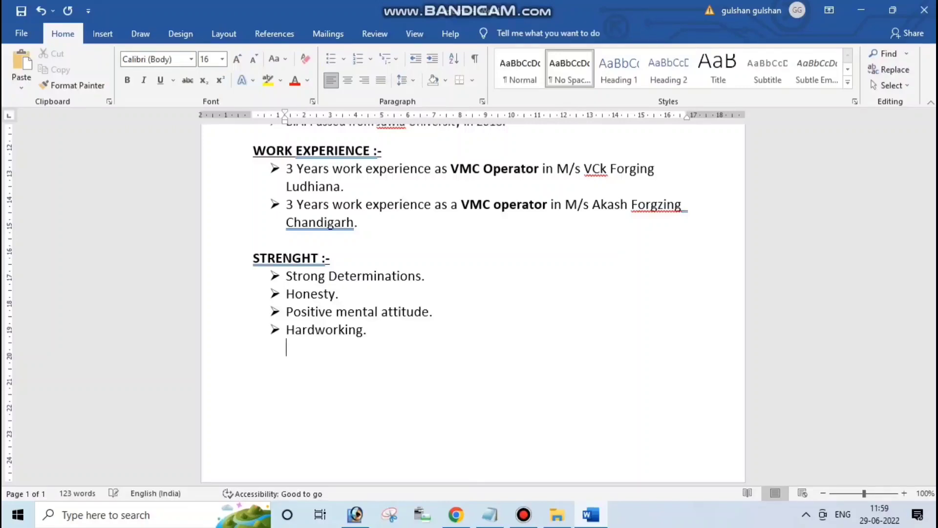
Insert blank lines after the Email line and after the Career Objective paragraph
scroll(473, 303, up, 2)
scroll(473, 303, up, 5)
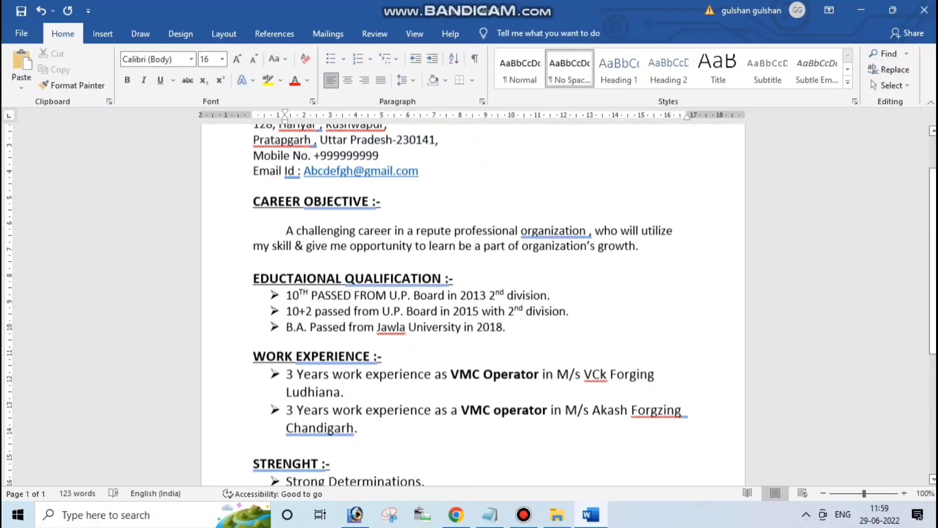
click(380, 241)
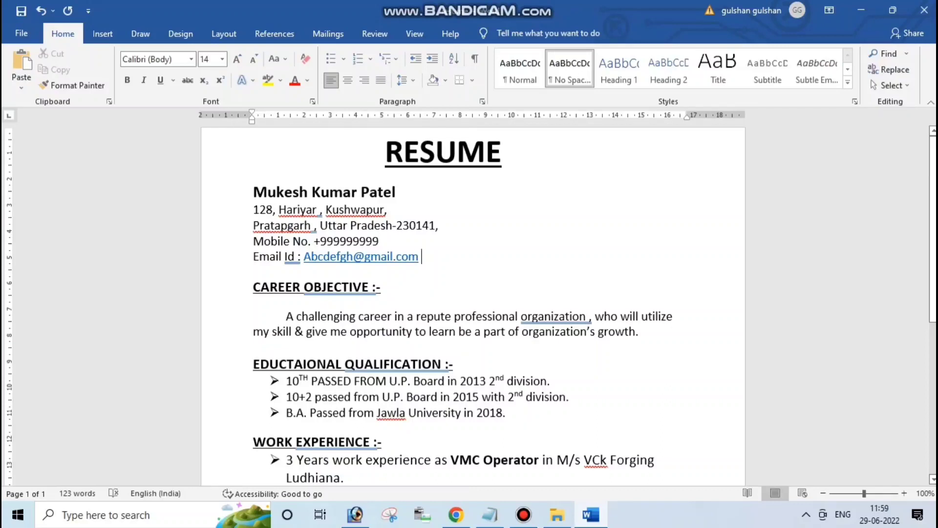
key(Return)
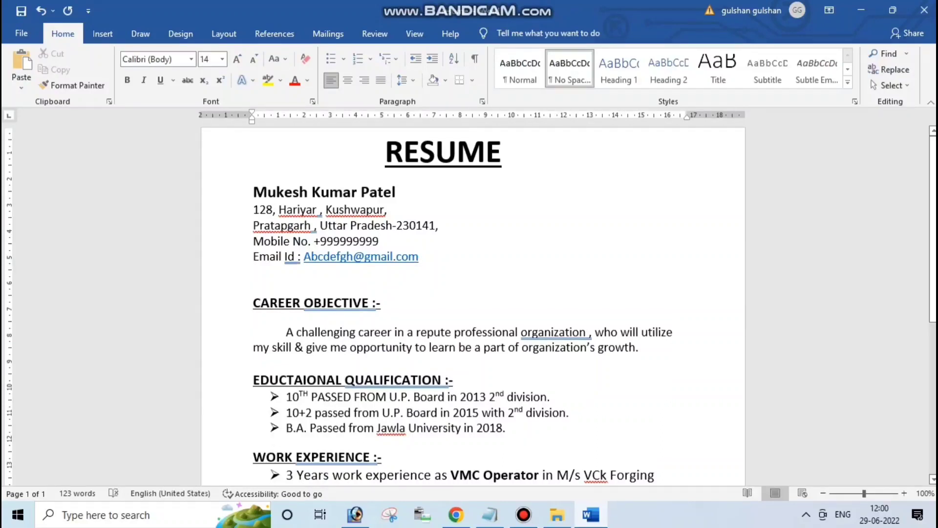
click(286, 363)
click(639, 347)
key(Return)
Add an unbulleted blank line after the last education entry
scroll(469, 303, down, 2)
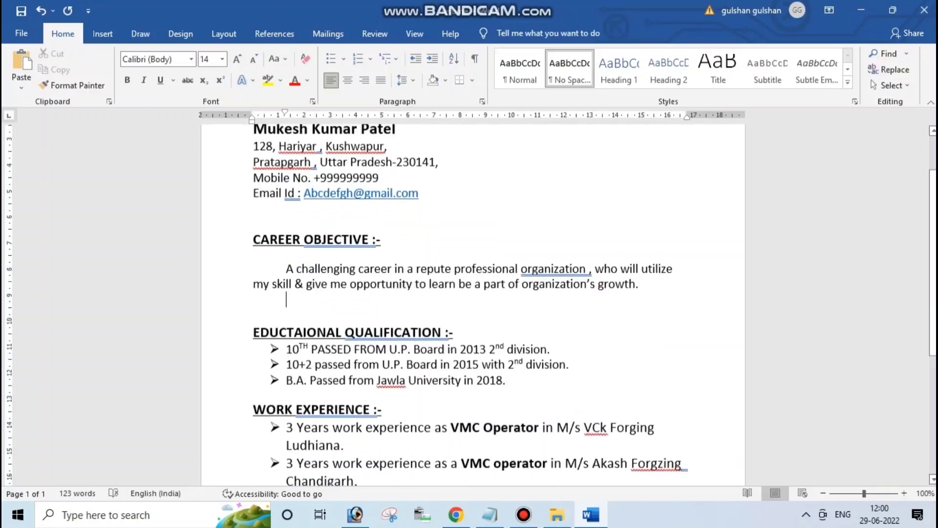
click(270, 391)
click(507, 378)
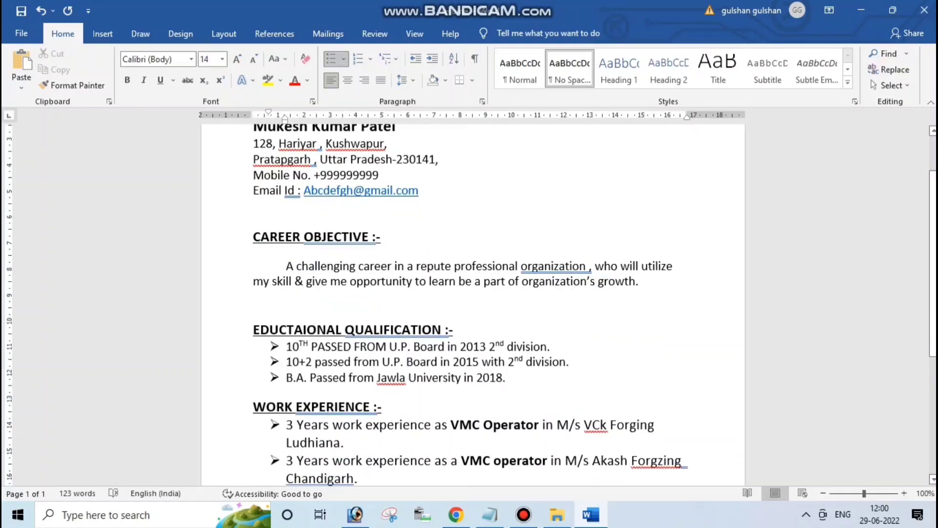
key(Return)
key(BackSpace)
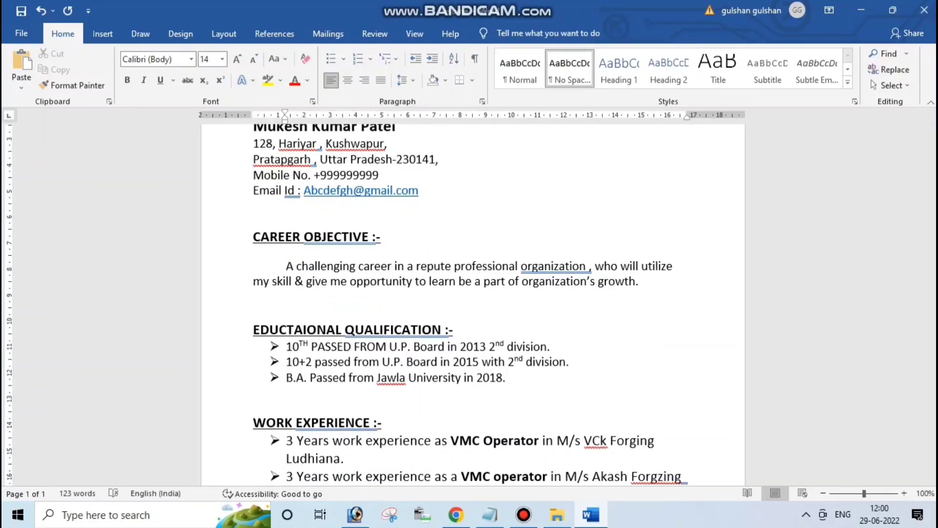
Add empty lines after 'Hardworking.' running onto a second page
scroll(469, 303, down, 4)
click(269, 347)
scroll(469, 293, down, 1)
click(269, 439)
key(Return)
key(Return)
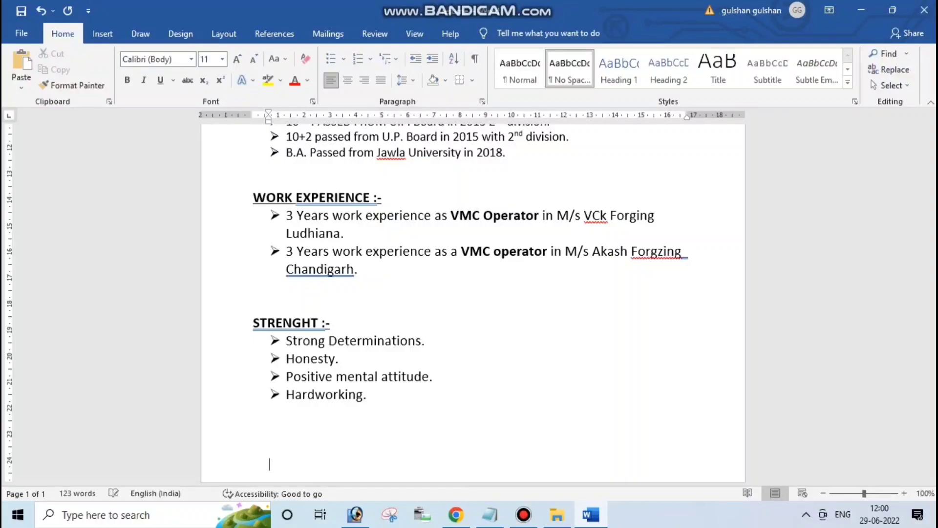
scroll(473, 303, down, 5)
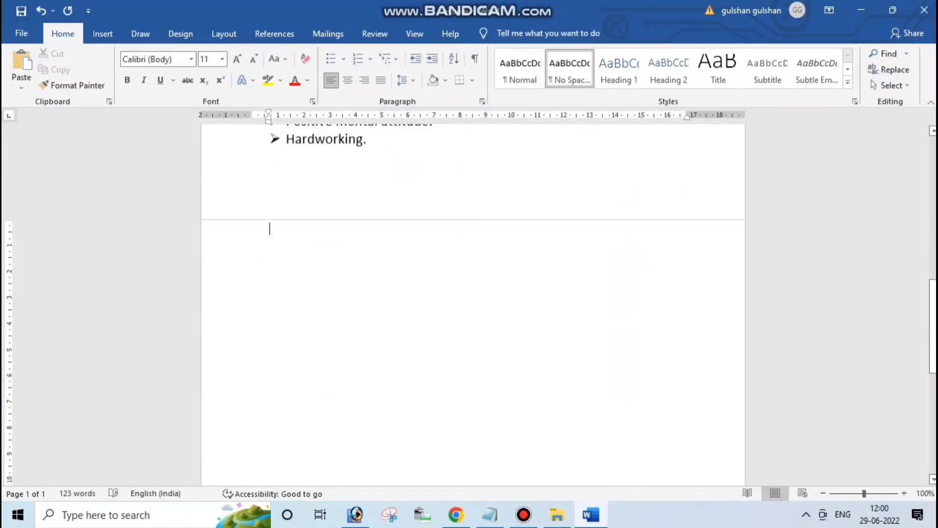
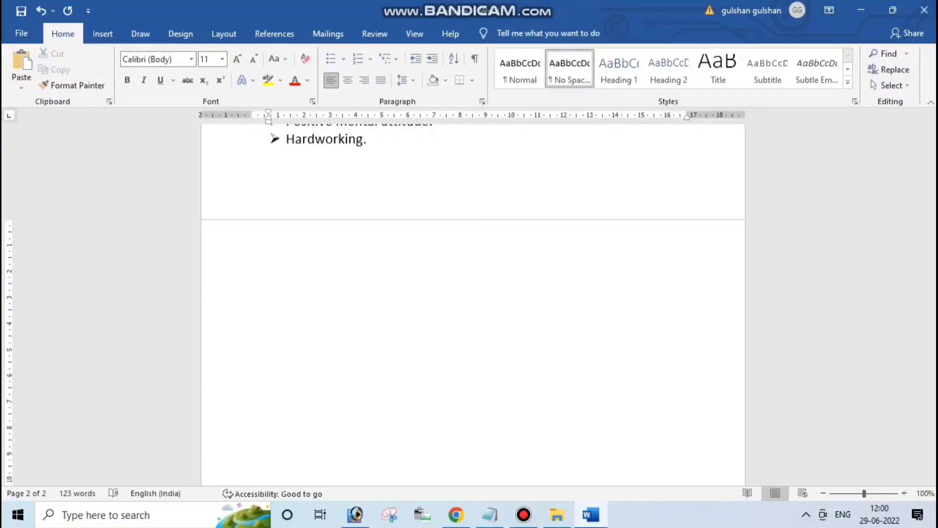
Copy the bold underlined STRENGHT :- heading onto the empty page 2
key(Return)
text(P)
key(BackSpace)
scroll(473, 293, up, 5)
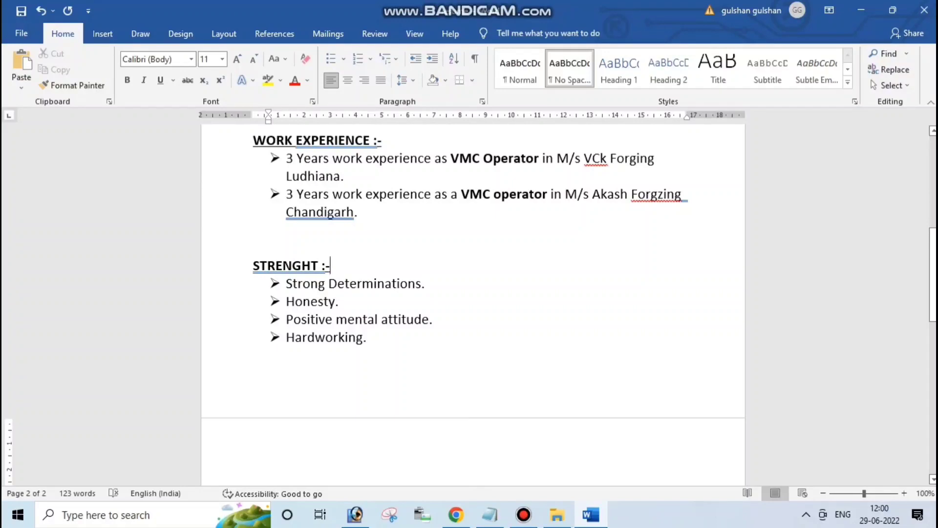
drag(253, 266, 339, 265)
key(ctrl+c)
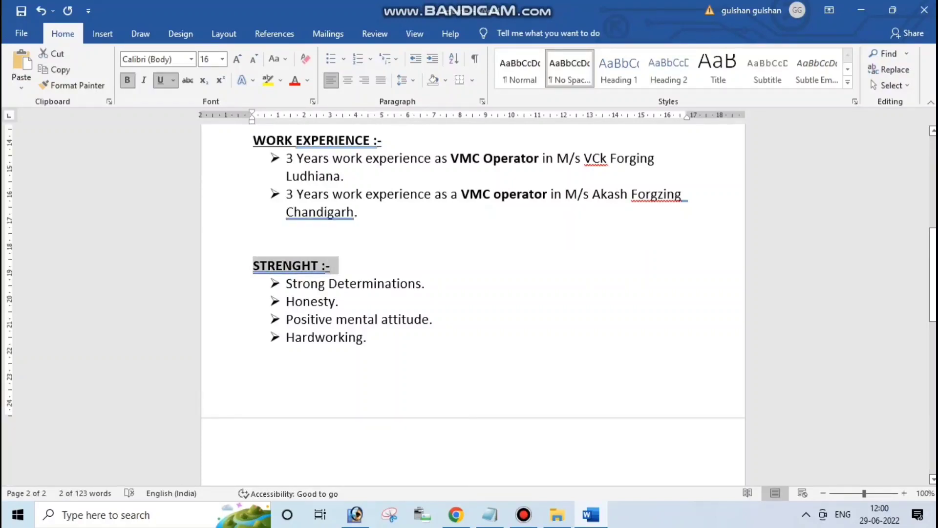
scroll(270, 352, down, 3)
click(270, 352)
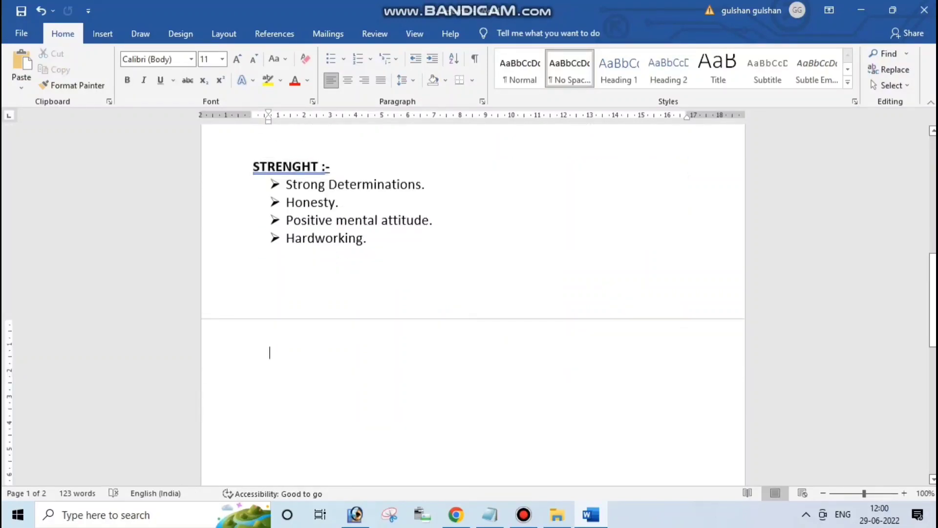
key(ctrl+v)
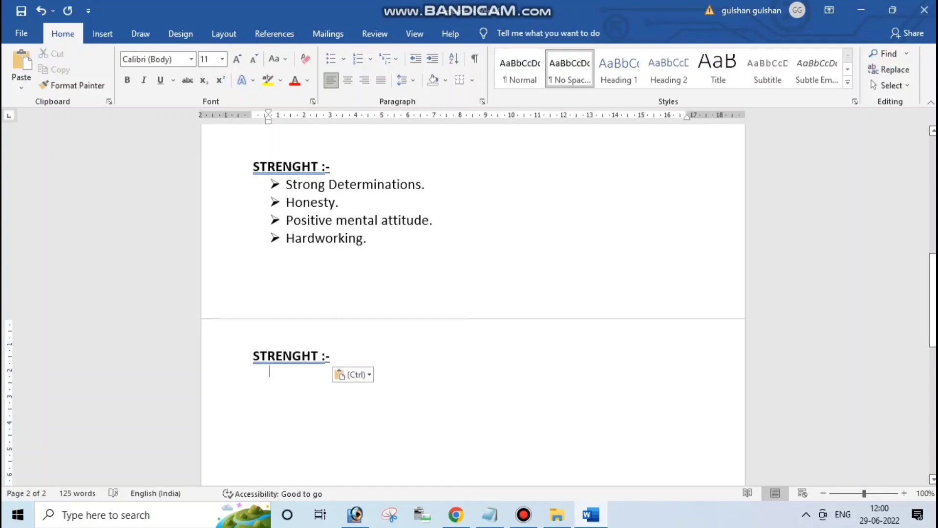
Change the pasted heading's word to PERSONAL PROFILE and start a new line below it
click(319, 356)
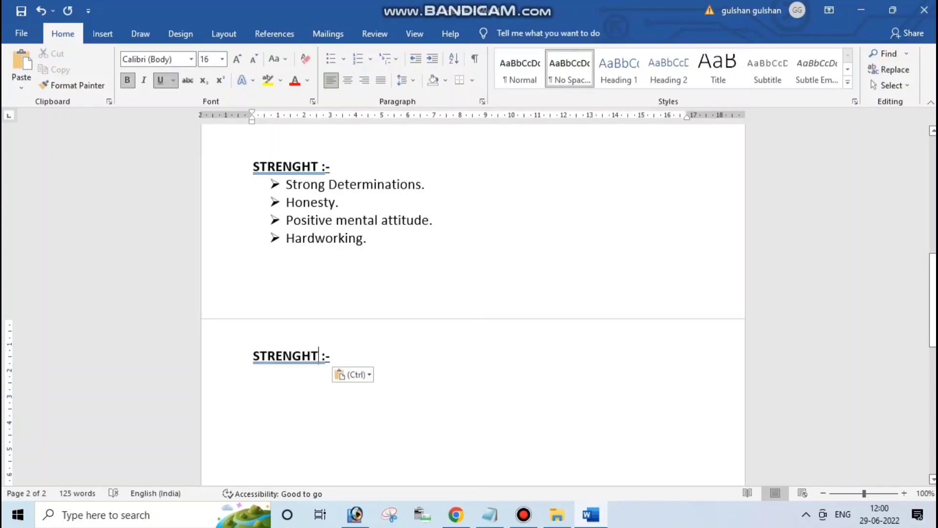
key(BackSpace)
key(BackSpace)
key(BackSpace)
key(BackSpace)
key(BackSpace)
key(BackSpace)
key(BackSpace)
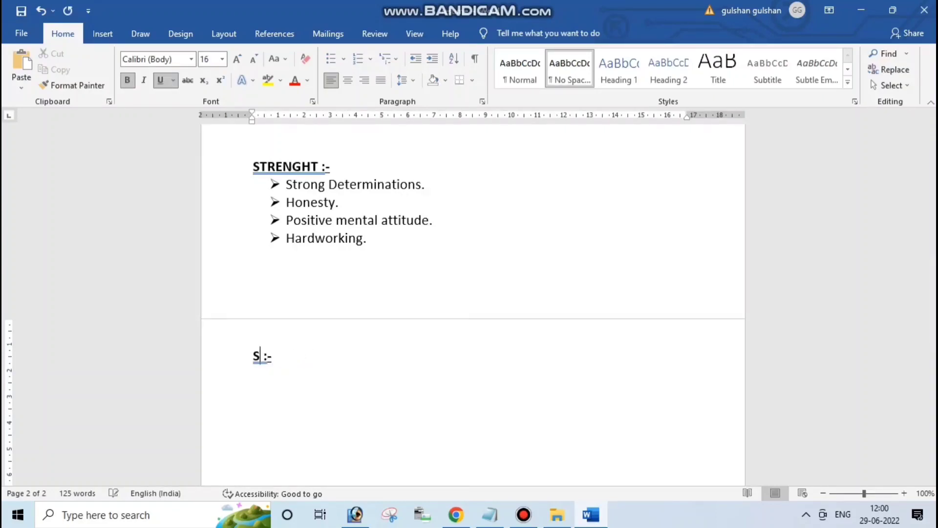
key(BackSpace)
text(PERSONA)
text(L PROFI)
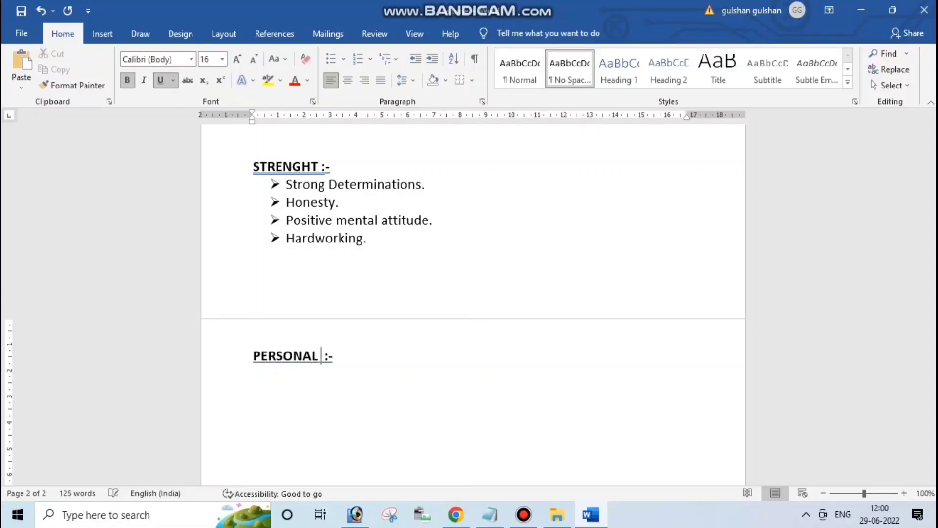
text(LE)
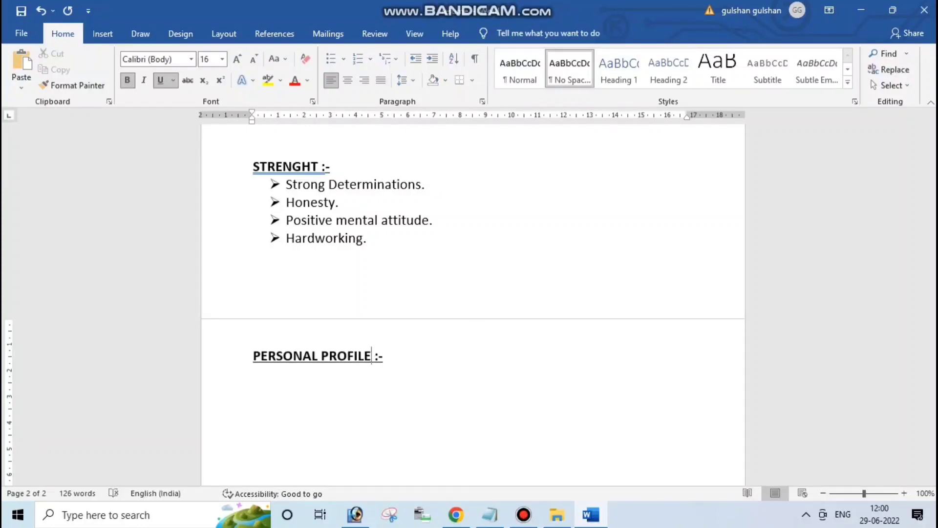
key(Return)
key(Return)
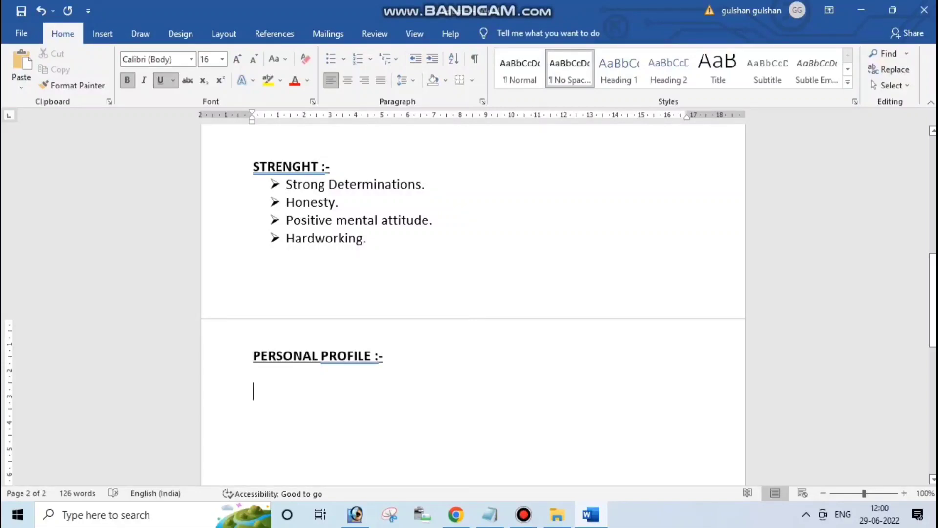
Add a plain, non-bold, non-underlined 'Father Name : Shri .............' line with a tab-aligned colon
key(shift+Home)
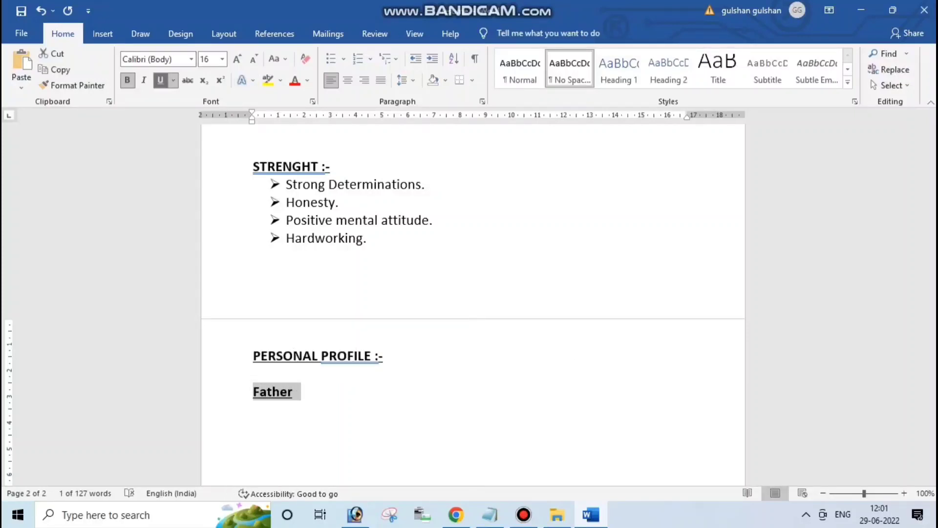
key(ctrl+b)
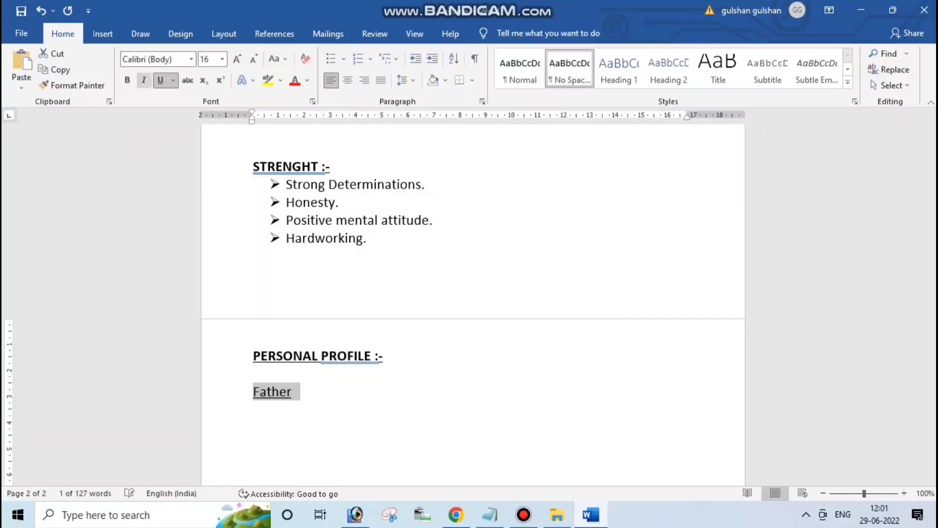
key(ctrl+u)
key(End)
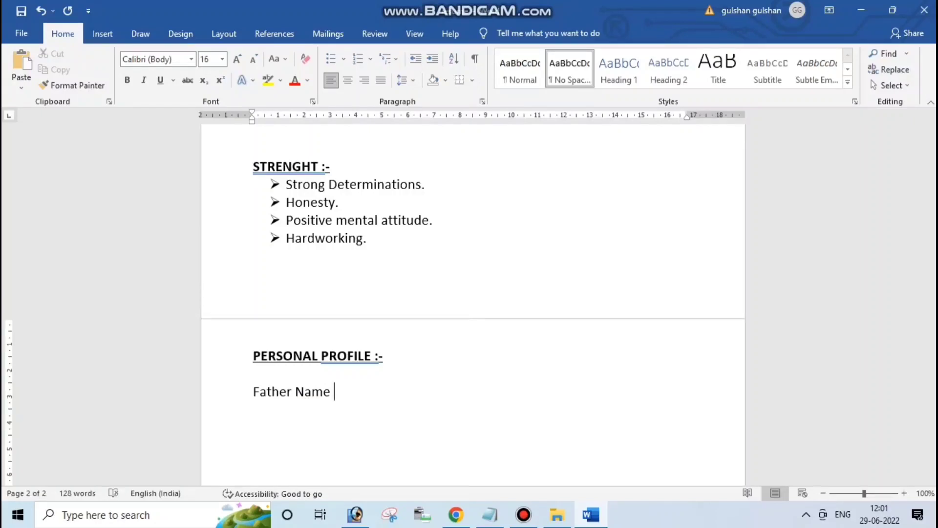
key(Tab)
key(Tab)
key(Tab)
key(Tab)
key(BackSpace)
key(BackSpace)
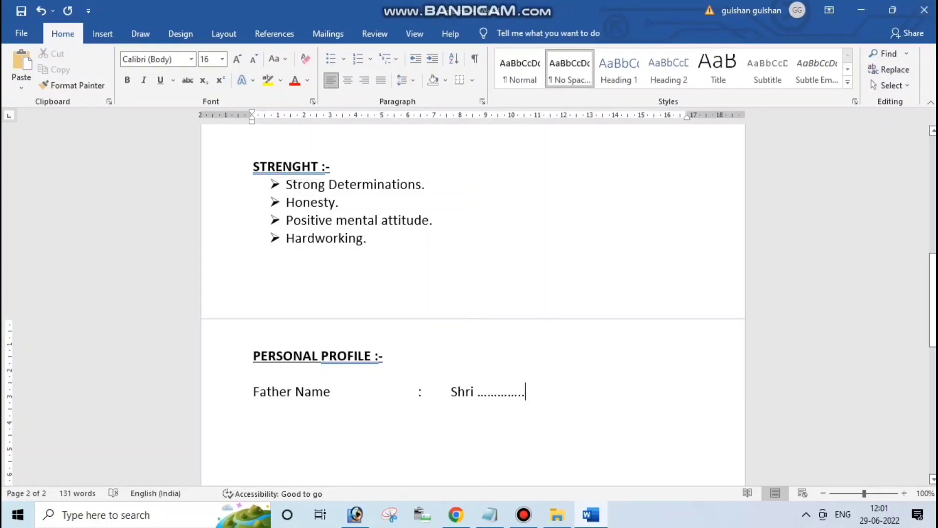
key(Return)
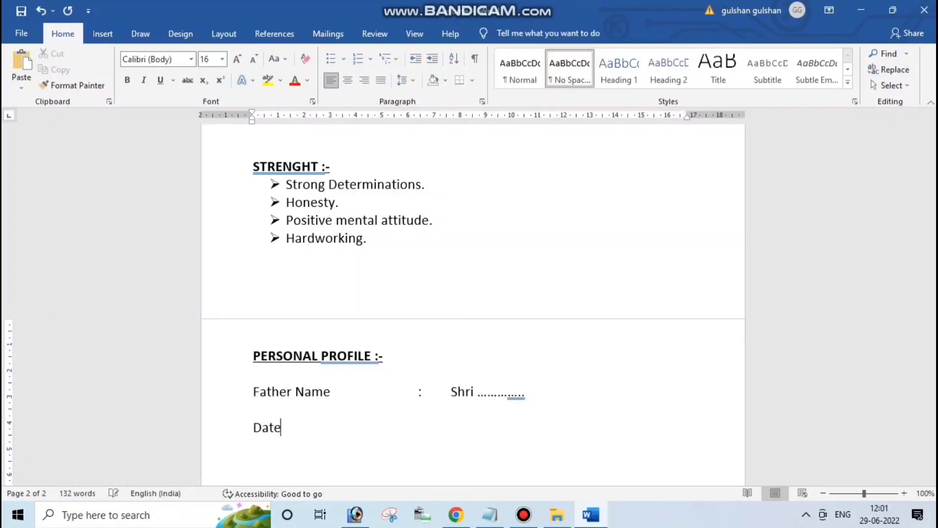
key(Tab)
key(Tab)
key(Tab)
key(Tab)
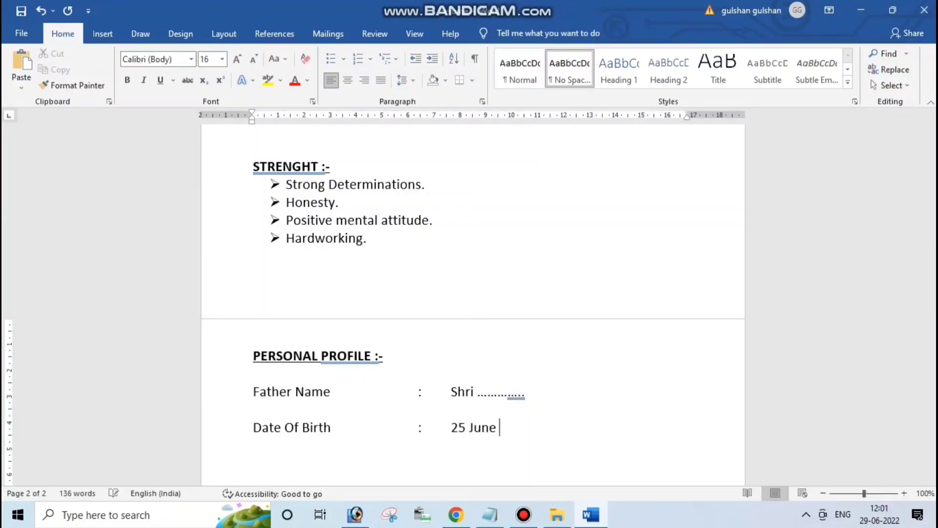
key(Return)
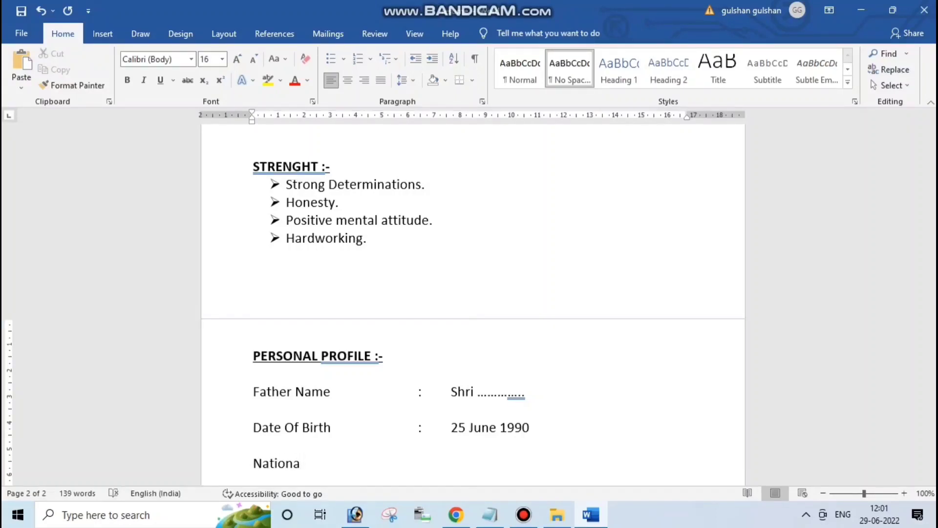
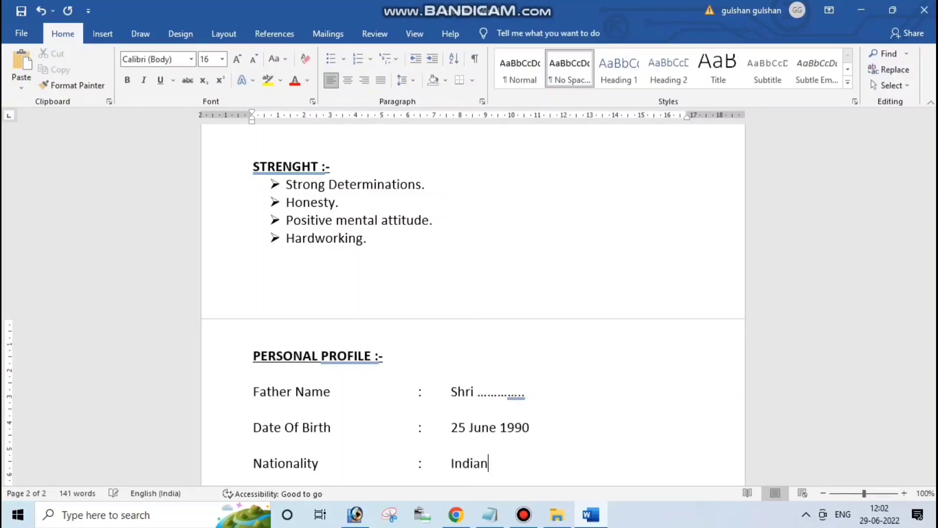
key(Return)
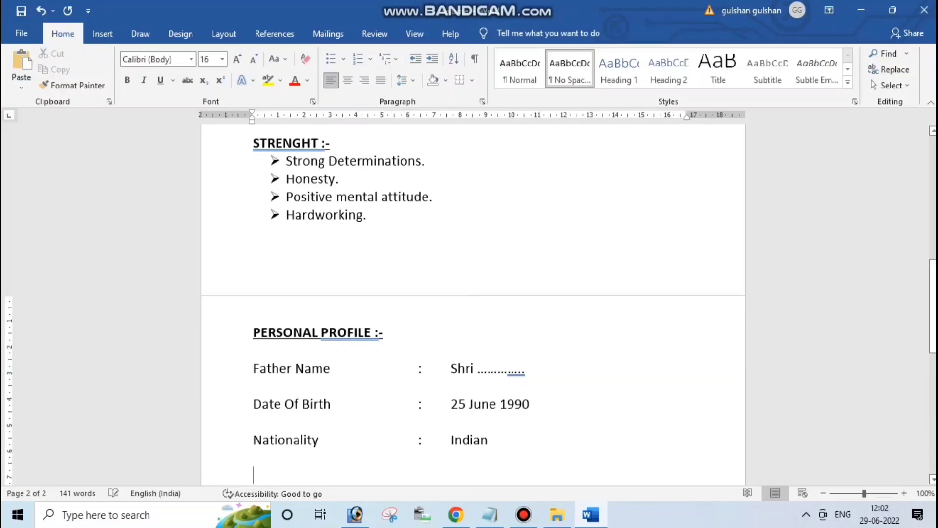
Add colon-aligned 'Language Known : Hindi & English' and 'Hobbies : Reading Books & Music' lines
text(Lang)
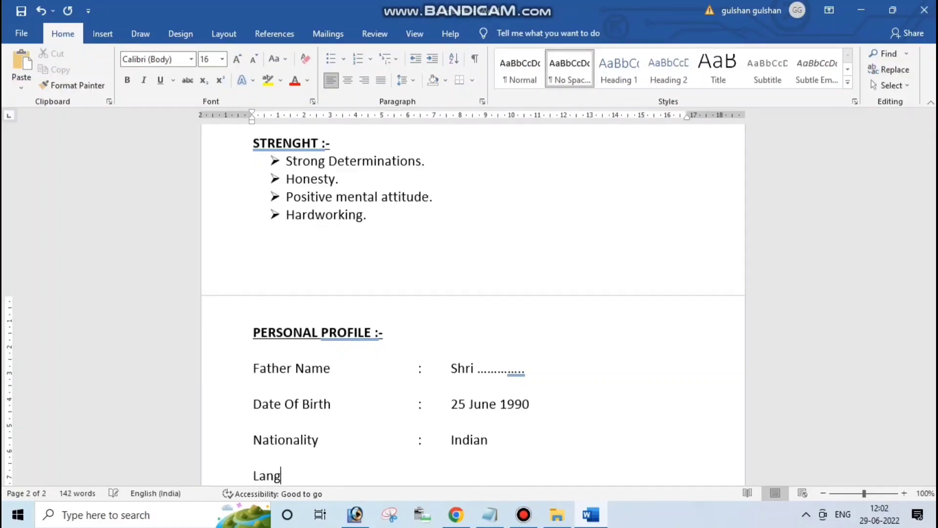
text(uage Known)
key(Tab)
key(Tab)
key(Tab)
key(BackSpace)
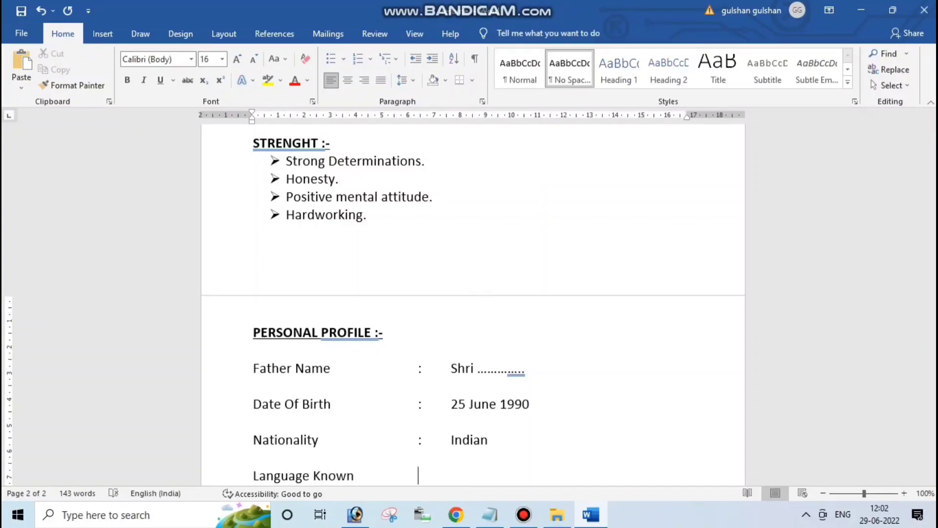
text(:)
key(Tab)
text(Hindi & Englsig)
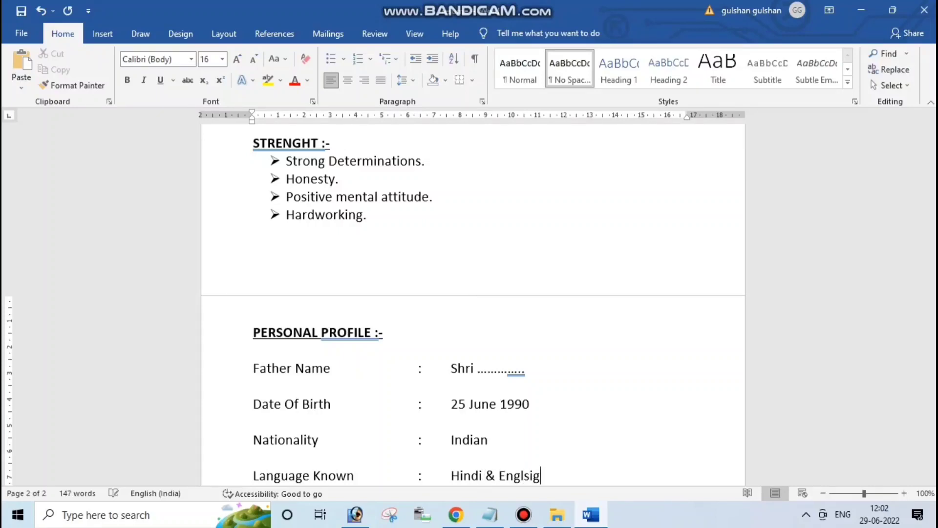
key(BackSpace)
key(BackSpace)
text(ish)
key(Return)
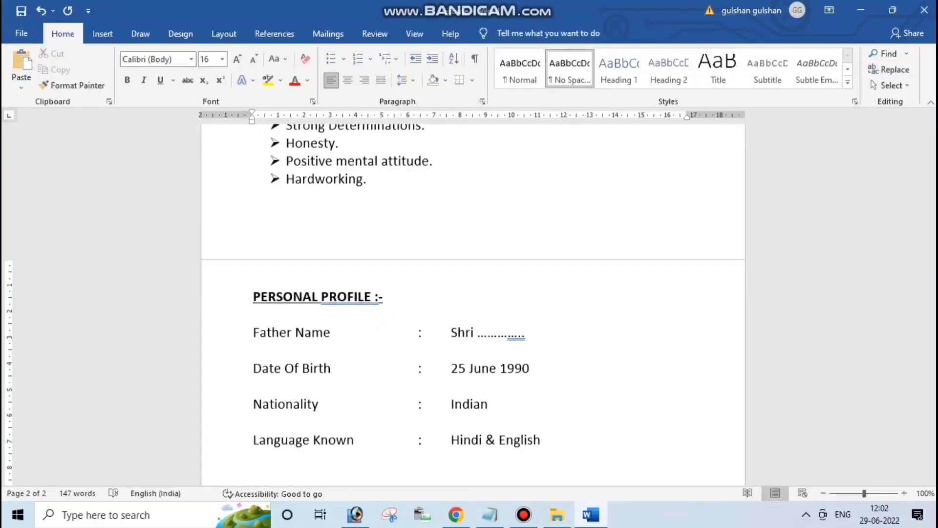
text(Hobbies)
key(Tab)
key(Tab)
key(Tab)
key(Tab)
text(:)
key(Tab)
text(Reading )
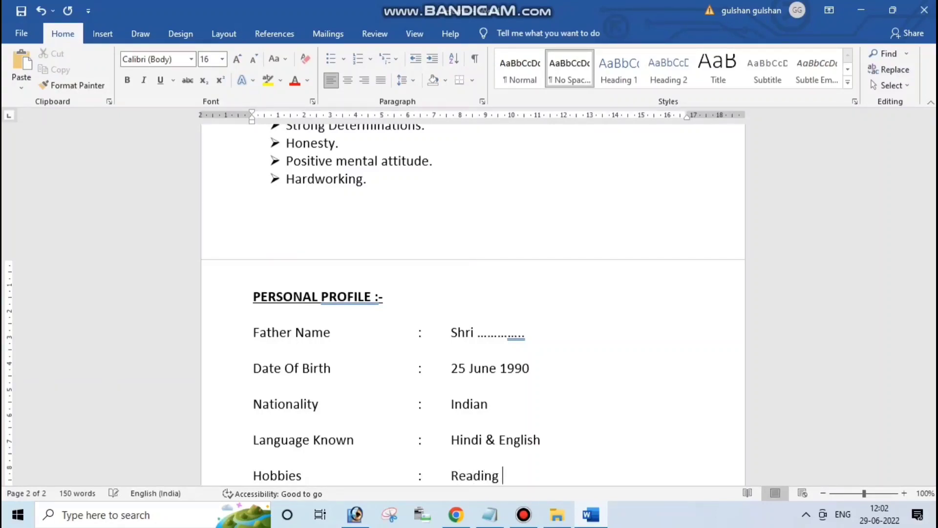
text(Books & M)
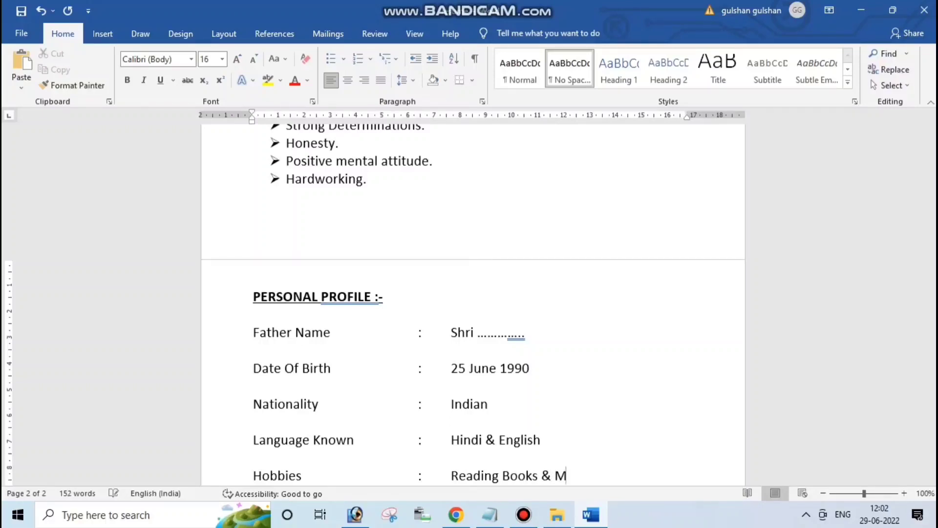
text(usic)
key(Return)
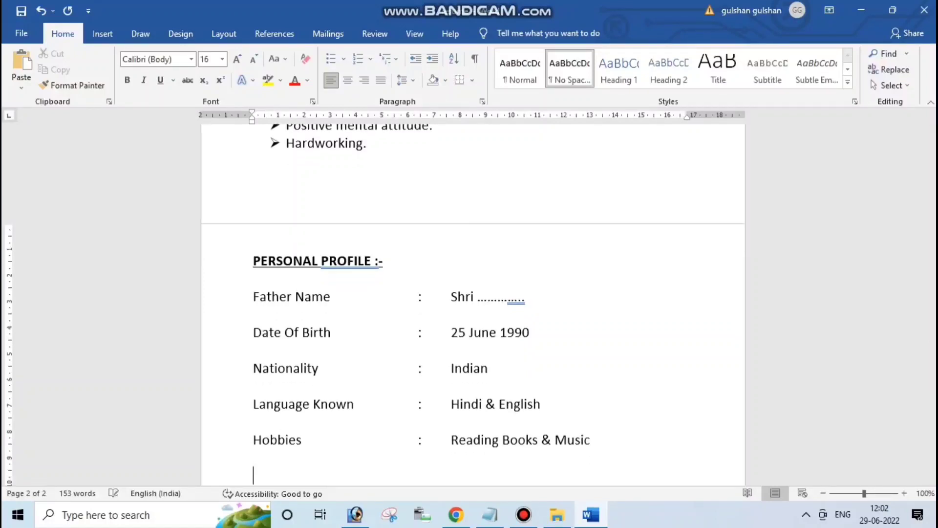
Add 'Marital Status : Un-married' and 'Sex : Male' lines, followed by a blank line
text(Marital Status)
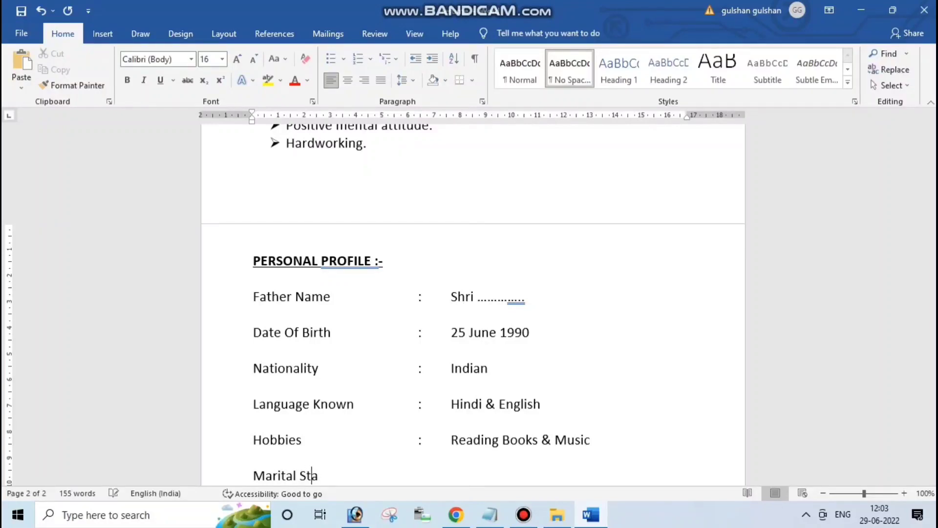
key(Tab)
key(Tab)
text(:)
key(Tab)
text(Un-M)
key(BackSpace)
text(married)
key(Return)
text(Sex)
key(Tab)
key(Tab)
key(Tab)
key(Tab)
text(:)
key(Tab)
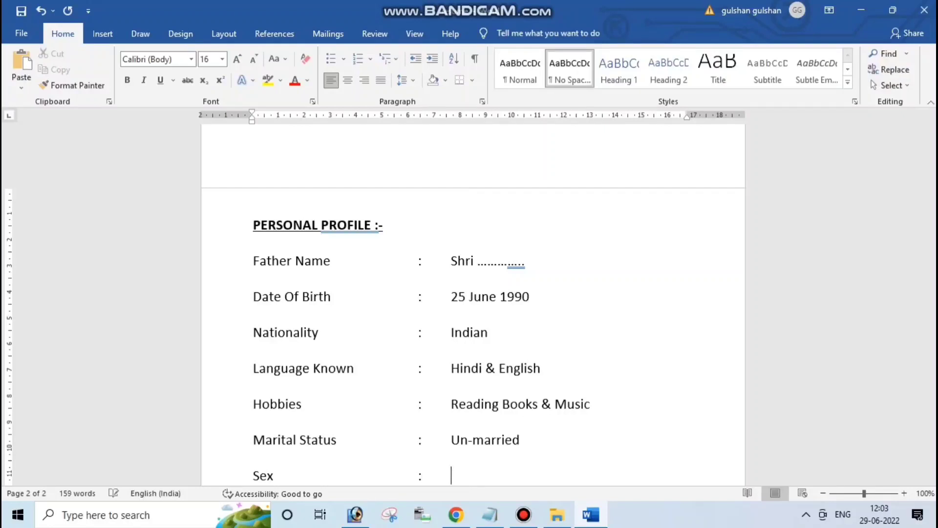
text(Male)
key(Return)
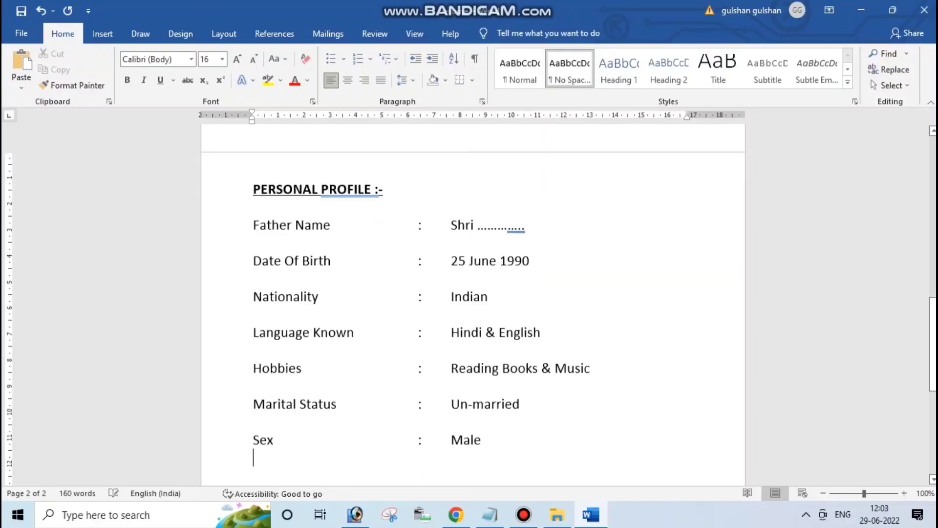
key(Return)
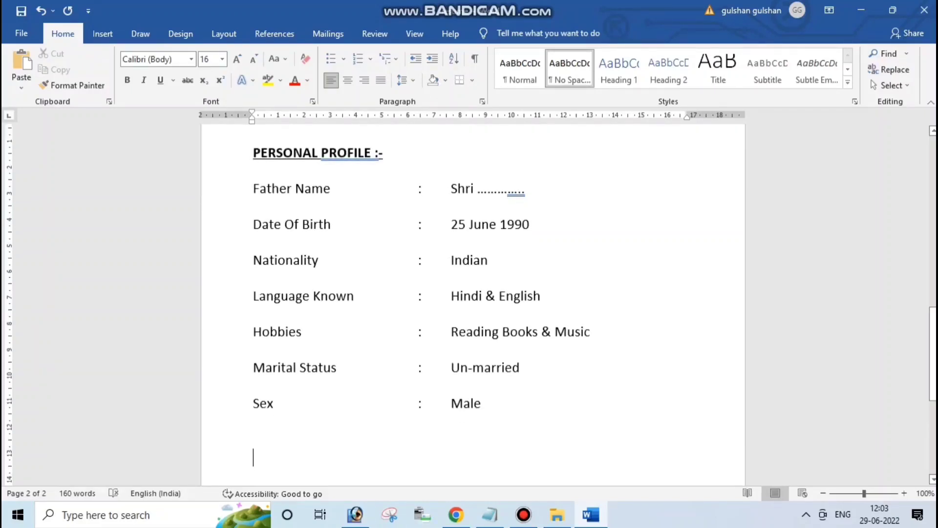
Copy the PERSONAL PROFILE :- heading onto the blank line below Sex : Male
click(285, 224)
click(278, 260)
click(289, 295)
click(254, 386)
click(275, 403)
drag(384, 153, 253, 153)
key(ctrl+c)
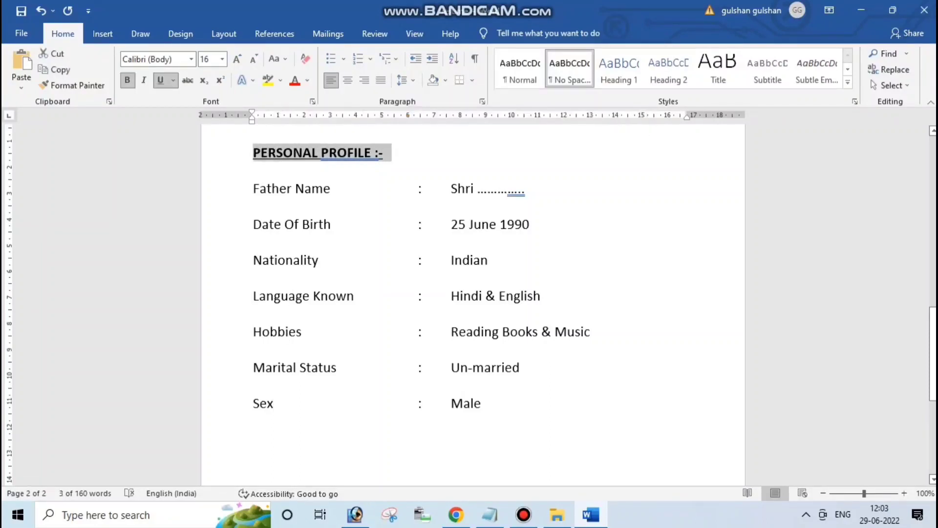
click(253, 439)
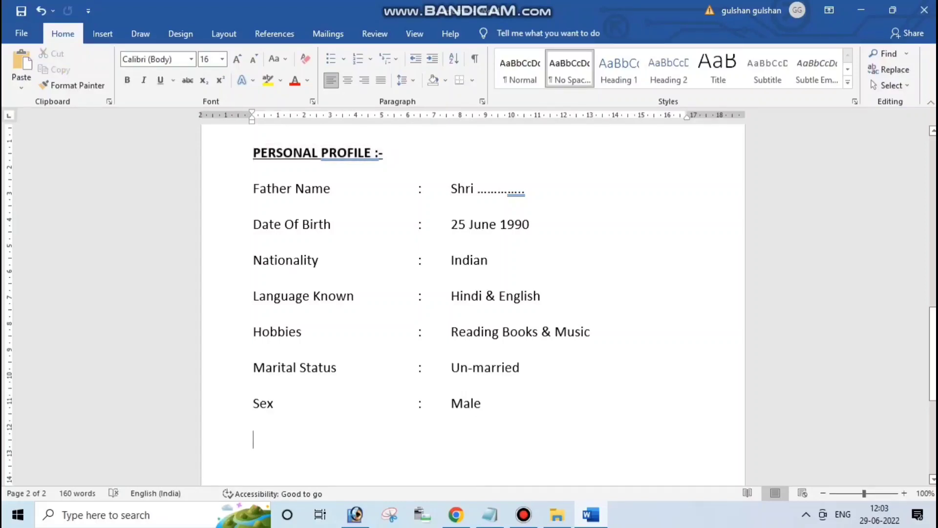
key(ctrl+v)
Rename the copy to Declaration :- and start a plain, non-underlined line below it
click(372, 440)
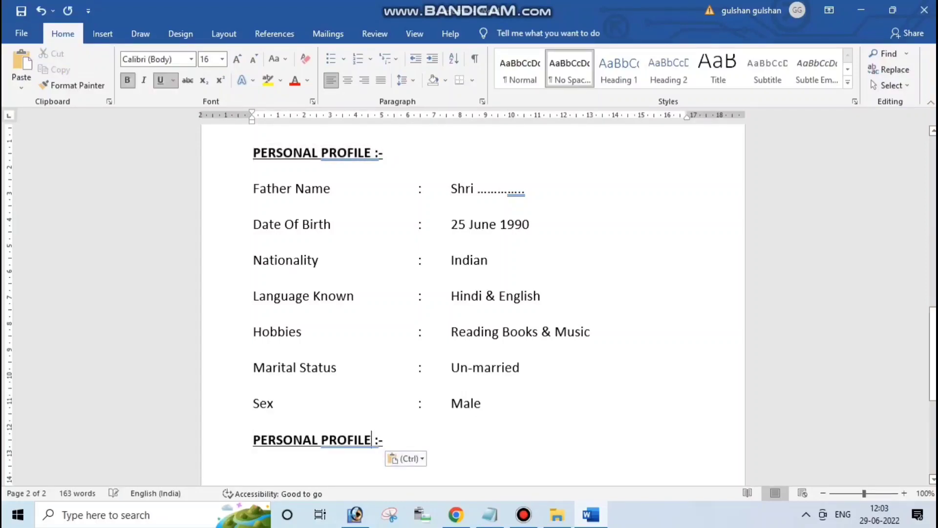
key(BackSpace)
key(BackSpace)
key(BackSpace)
key(BackSpace)
key(BackSpace)
key(BackSpace)
key(BackSpace)
key(BackSpace)
key(BackSpace)
key(BackSpace)
key(BackSpace)
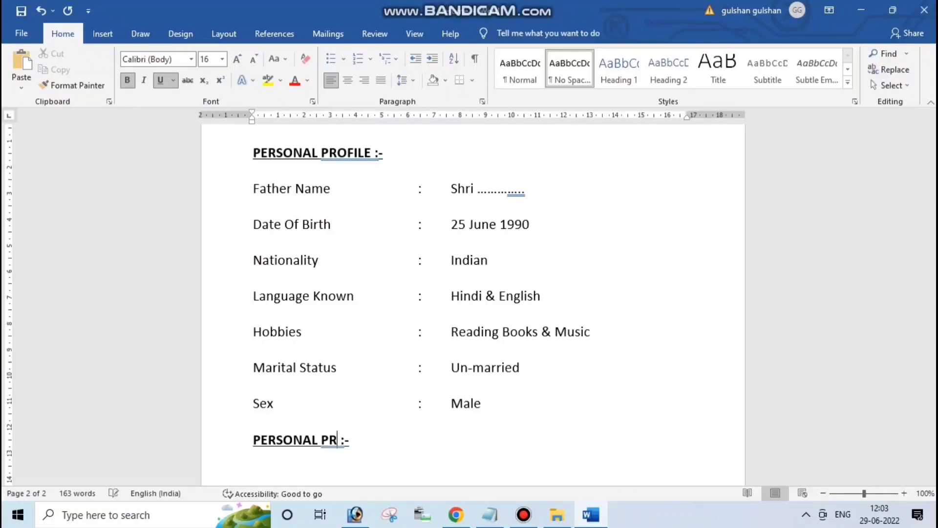
key(BackSpace)
key(BackSpace)
key(BackSpace)
key(BackSpace)
key(BackSpace)
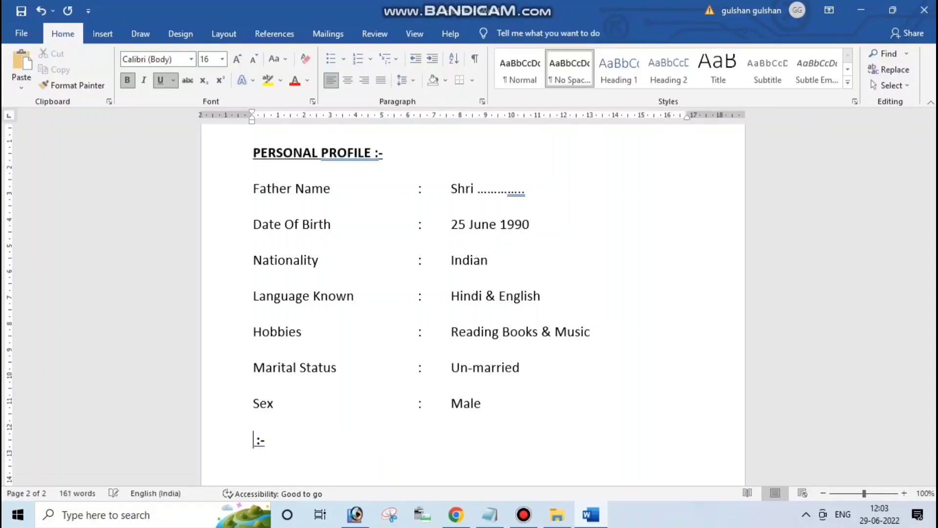
text(Dec)
text(laratio)
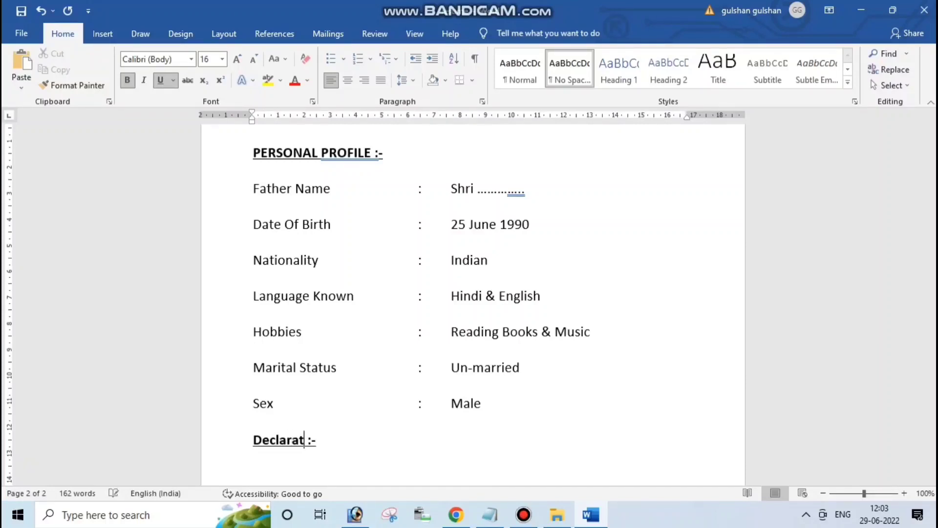
text(n)
key(End)
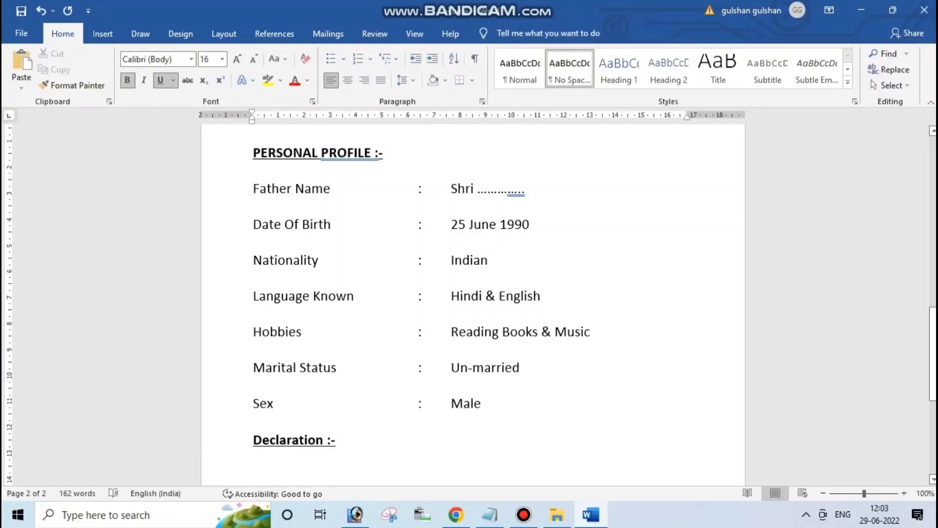
key(ctrl+b)
key(ctrl+u)
key(Return)
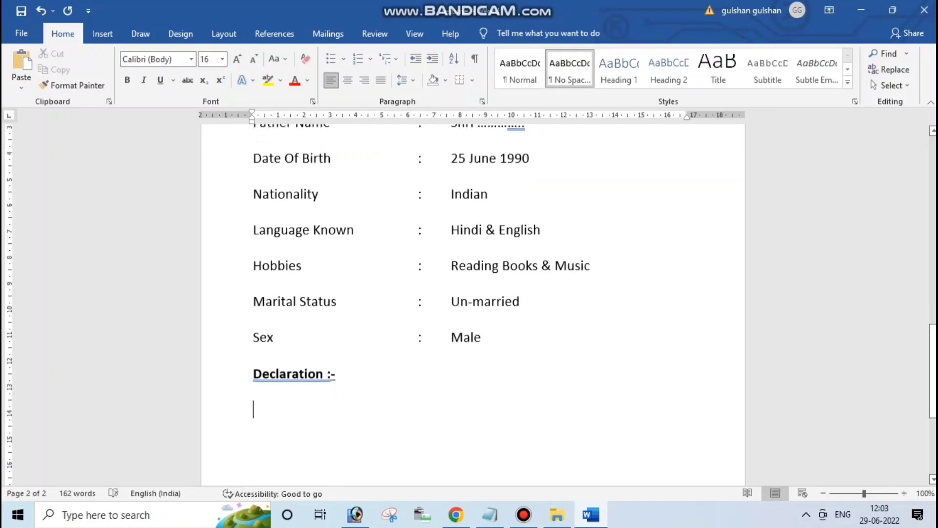
Type 'I hearby declare that the above statements made are true and correct to the best of my knowledge and belief.'
text(I)
key(BackSpace)
text(I )
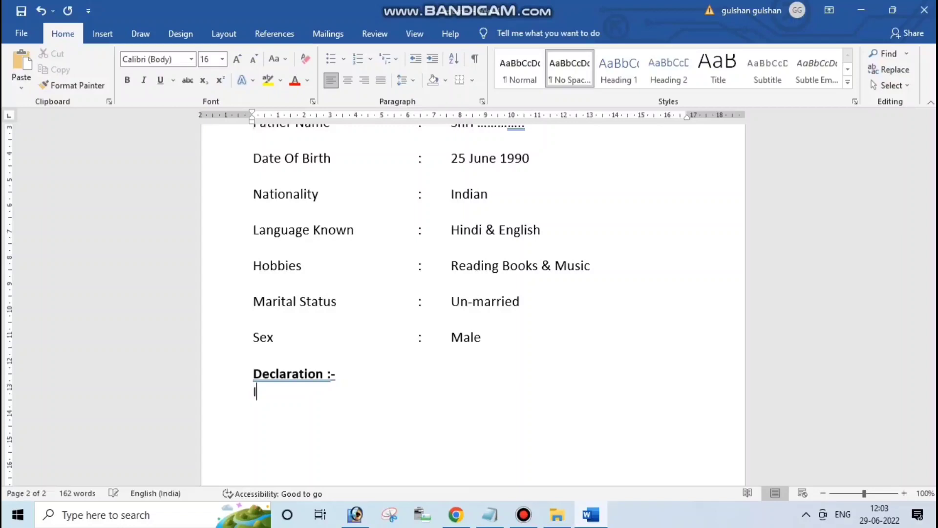
text(hearby d)
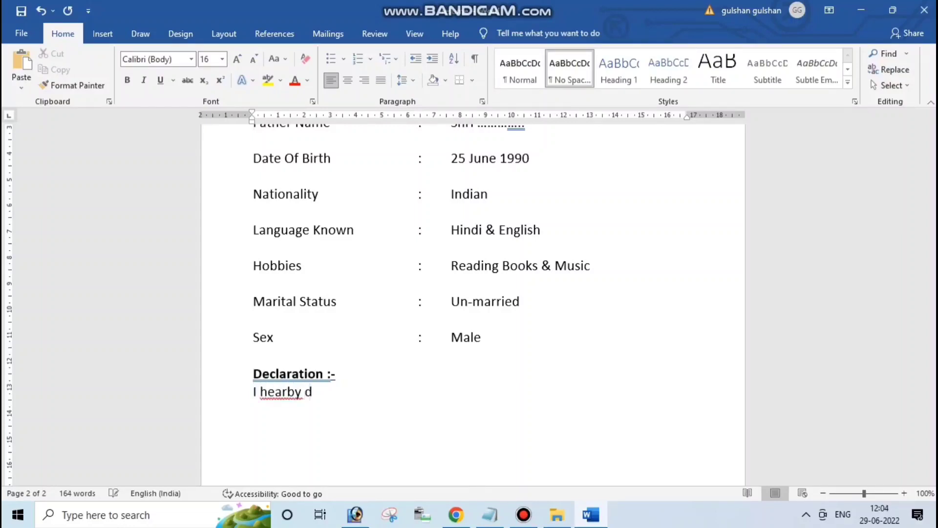
text(eclare that the above statement)
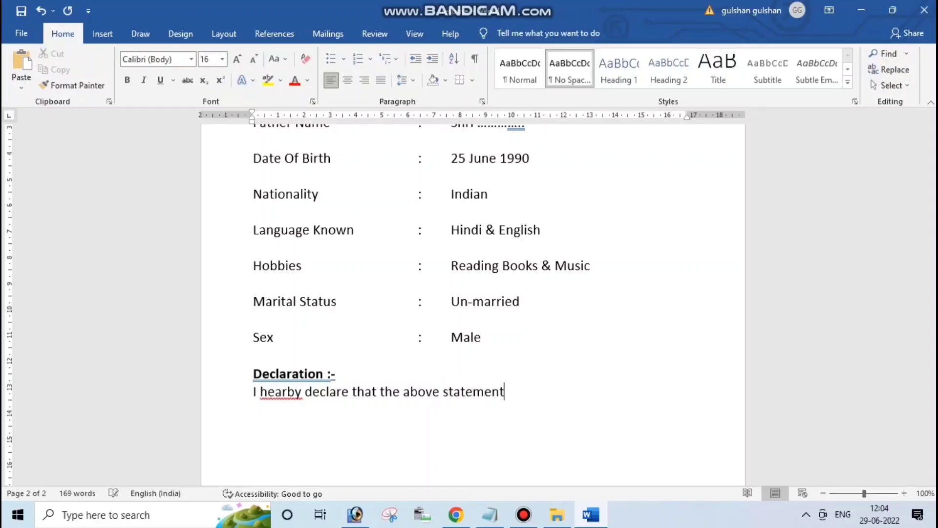
text(s made are tr)
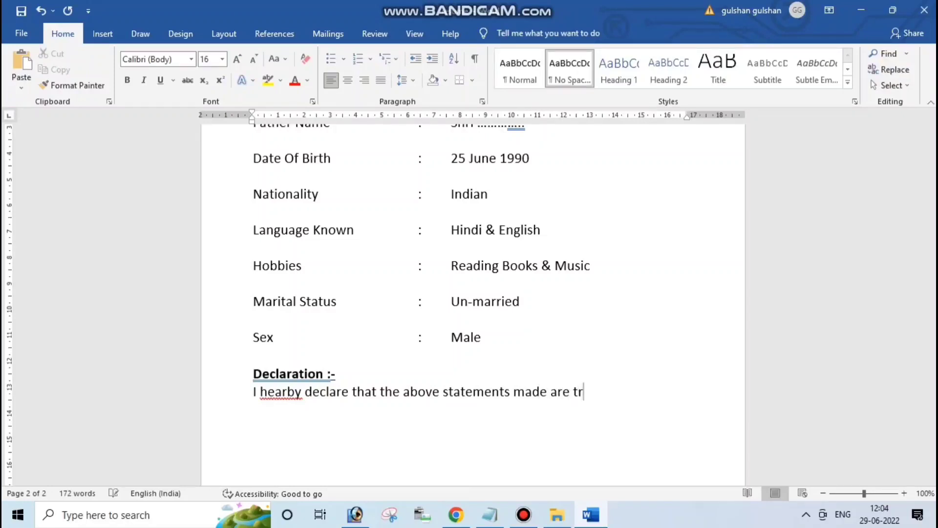
text(ue and correct )
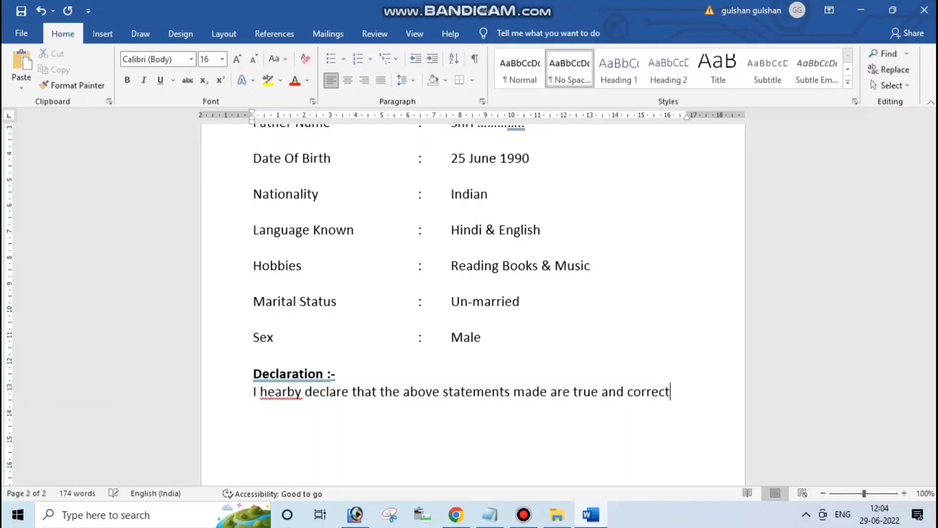
text(to tha)
key(BackSpace)
key(BackSpace)
text(e bet)
key(BackSpace)
text(st )
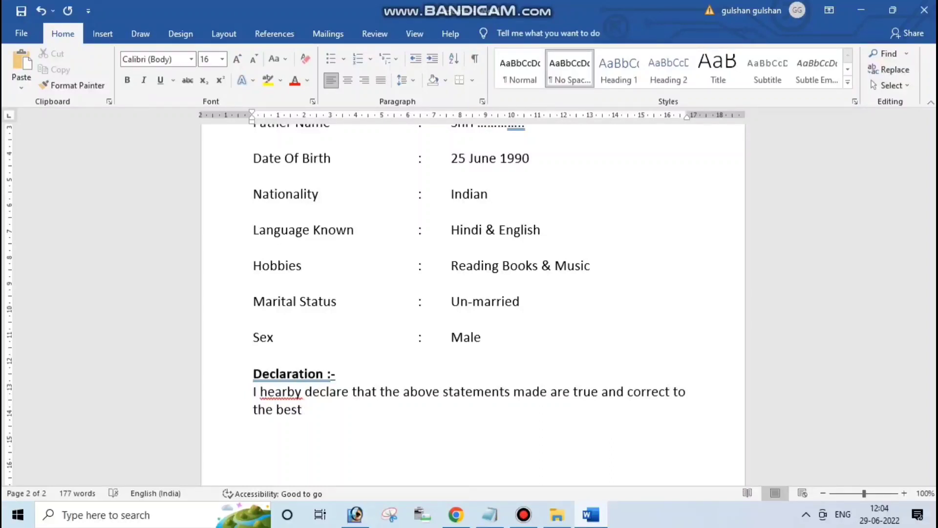
text(of my knowled)
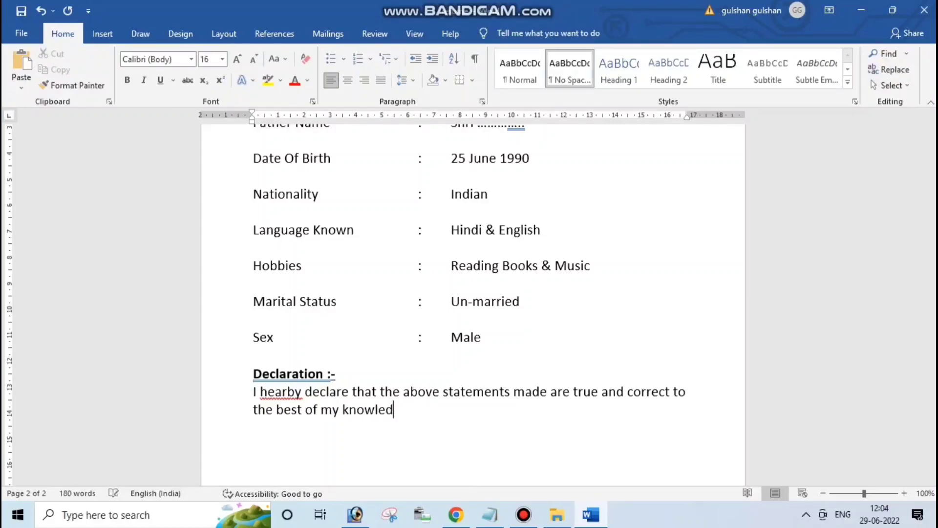
text(ge and belief.)
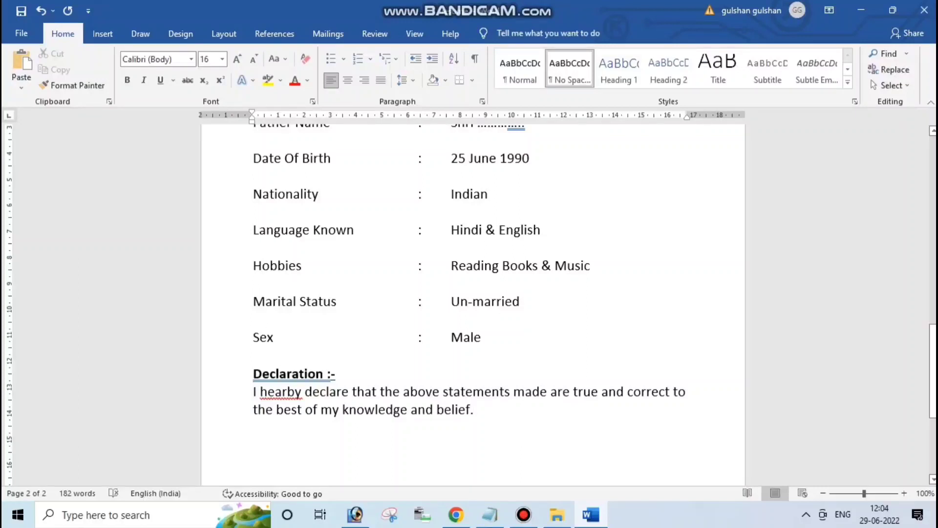
Correct 'hearby' to 'hereby' from the spelling suggestions and start a new line
right_click(276, 392)
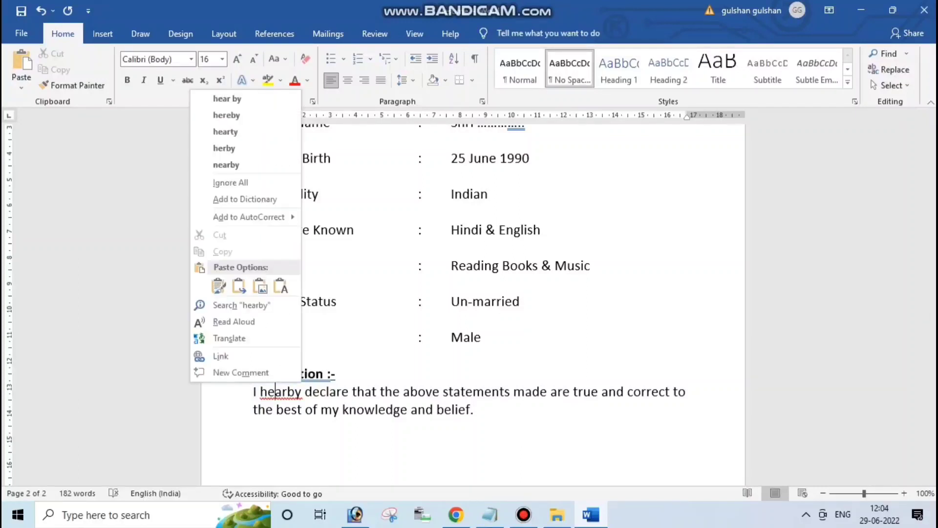
key(Up)
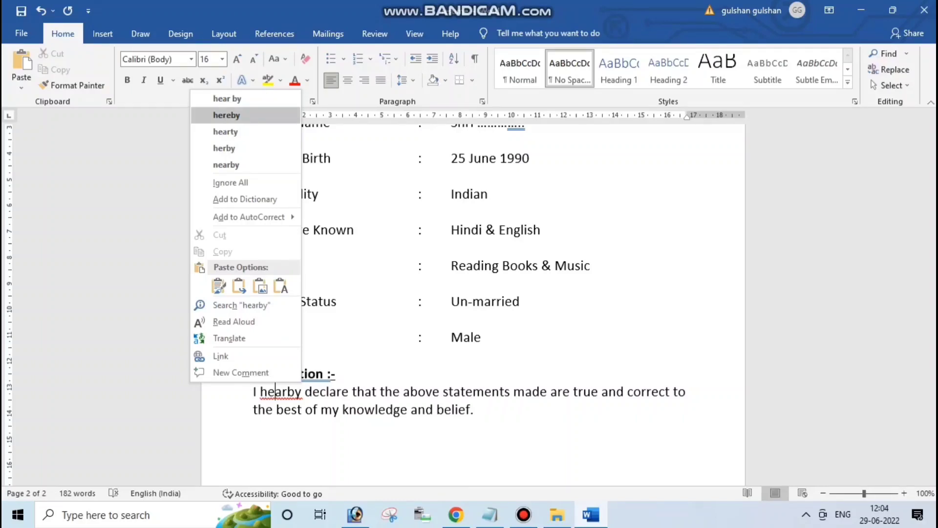
key(Return)
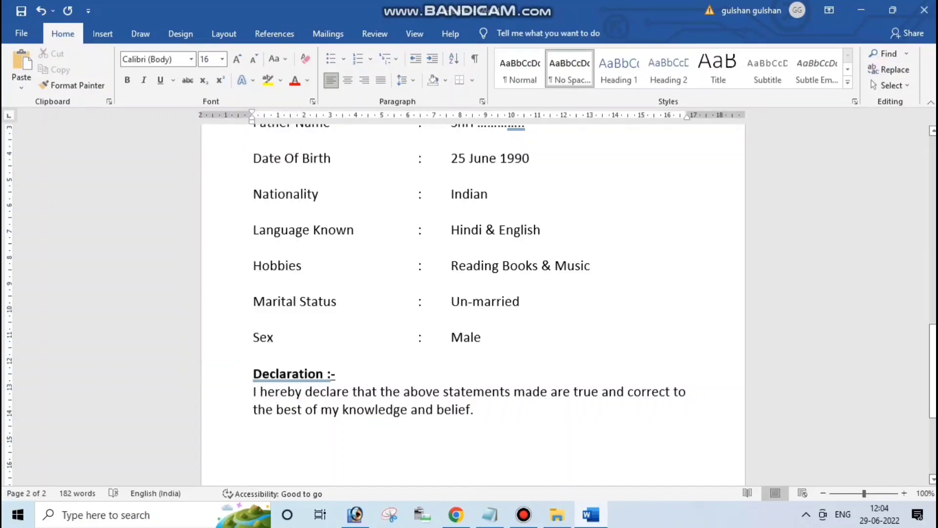
key(Return)
click(523, 515)
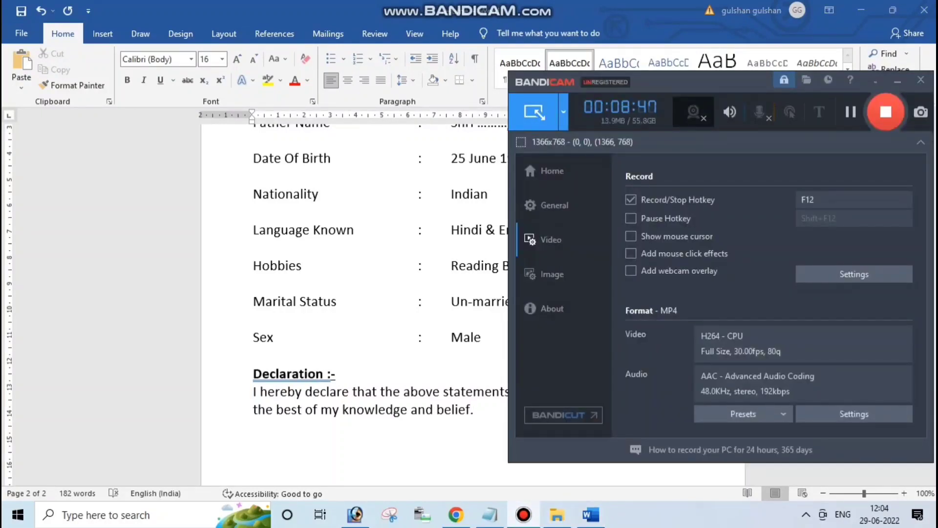
click(898, 81)
Add dotted 'Date' and 'Place' lines, with the applicant's name at the right of Place
key(Return)
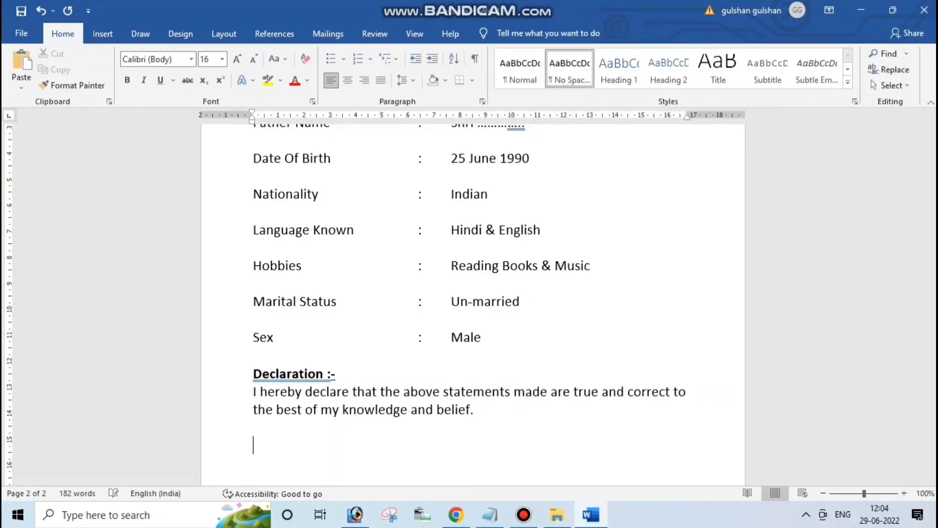
text(Date..........................)
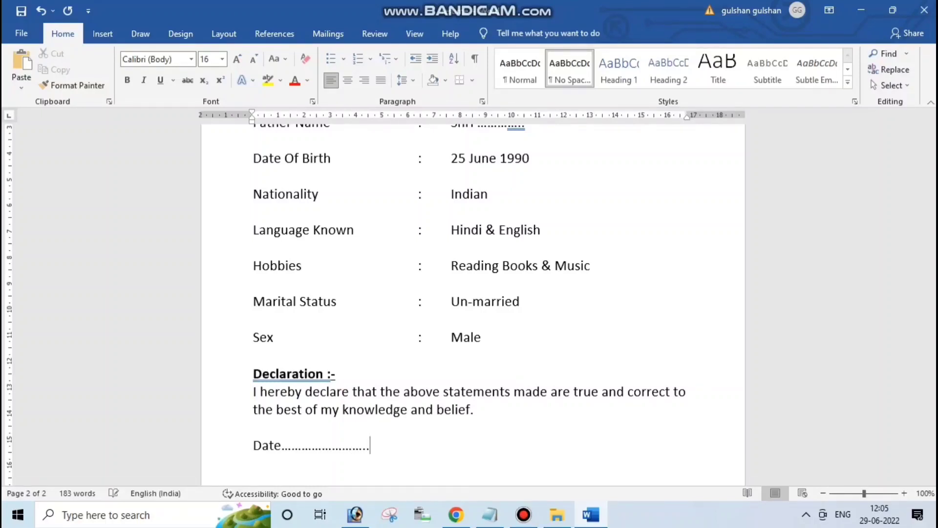
key(Return)
text(Place......................)
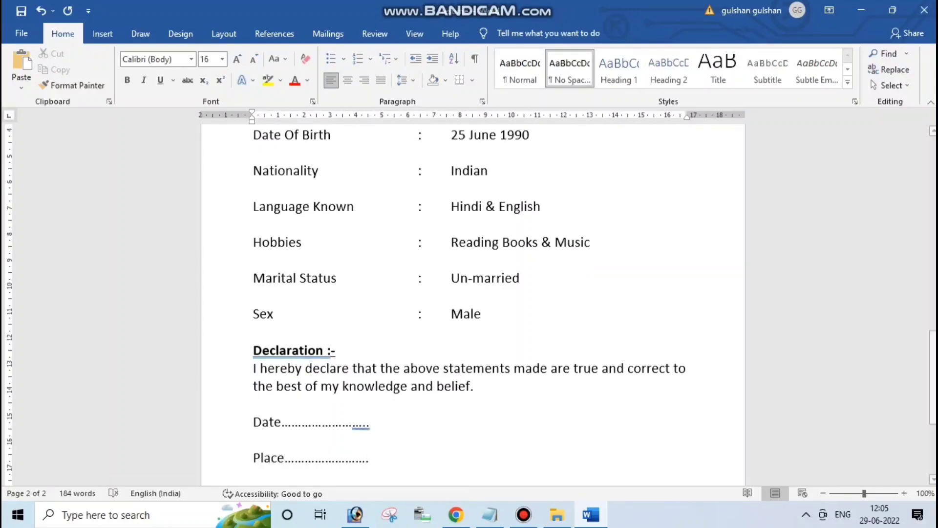
key(Tab)
key(Tab)
key(Tab)
key(Tab)
key(Tab)
key(Tab)
key(Tab)
key(Tab)
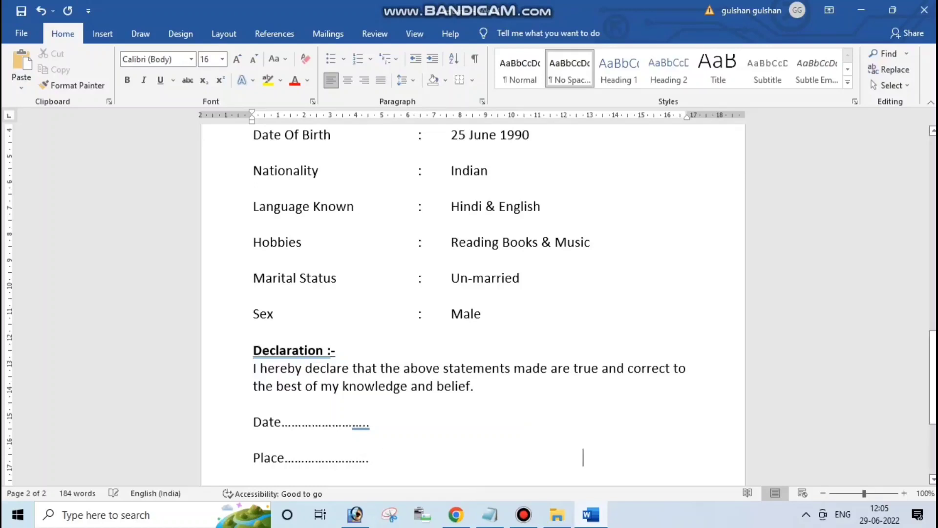
key(BackSpace)
text(Dhi)
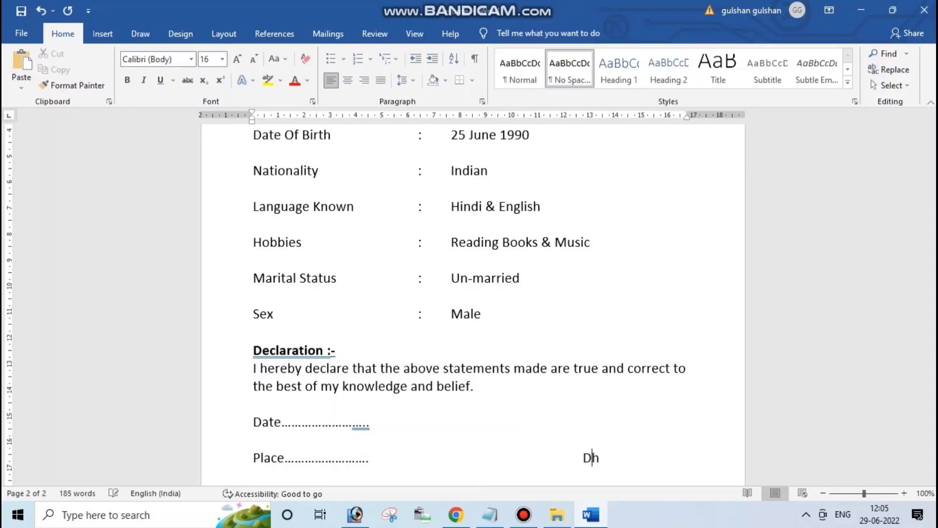
key(BackSpace)
key(BackSpace)
key(BackSpace)
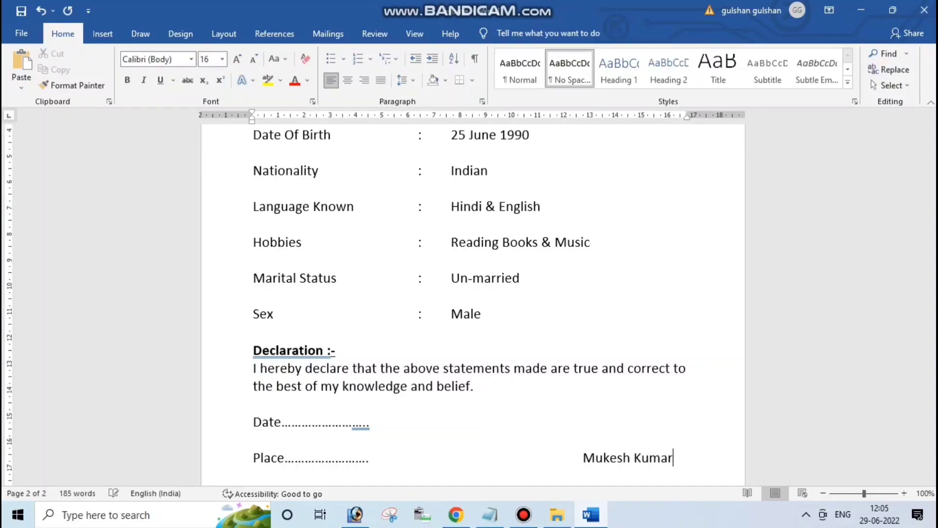
Make the signed name bold, underlined and 18 pt
drag(673, 457, 583, 458)
click(128, 79)
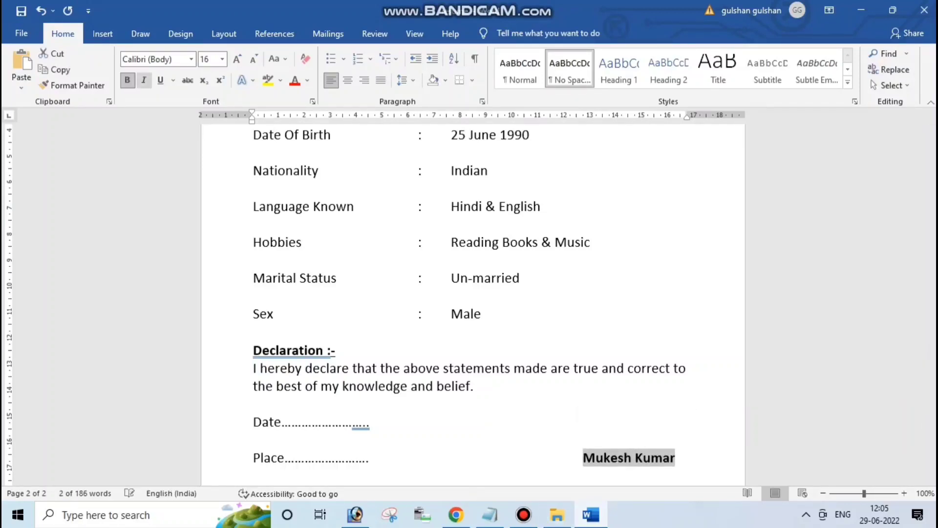
click(161, 80)
click(191, 59)
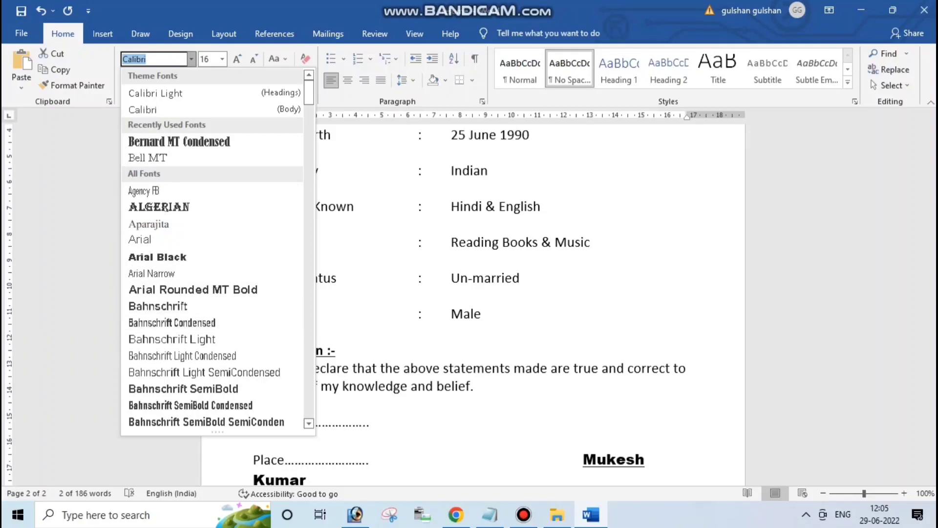
key(Escape)
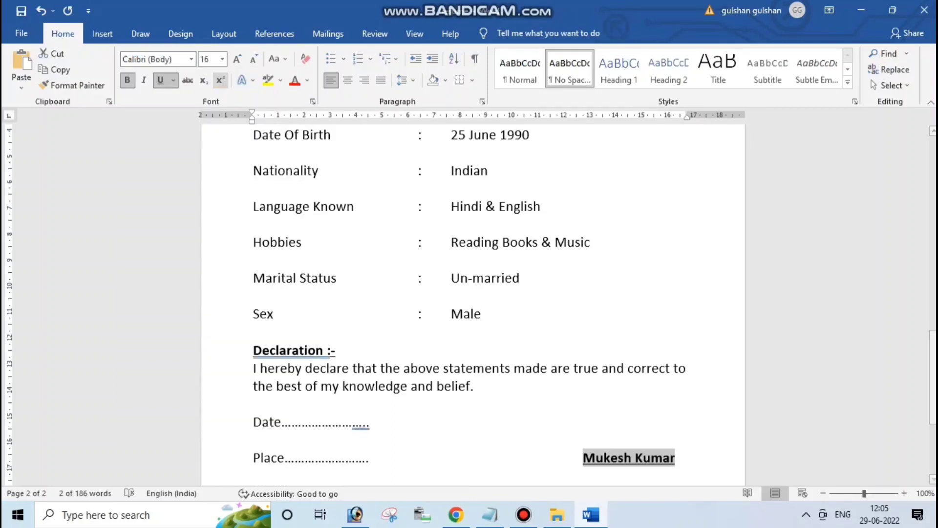
click(222, 59)
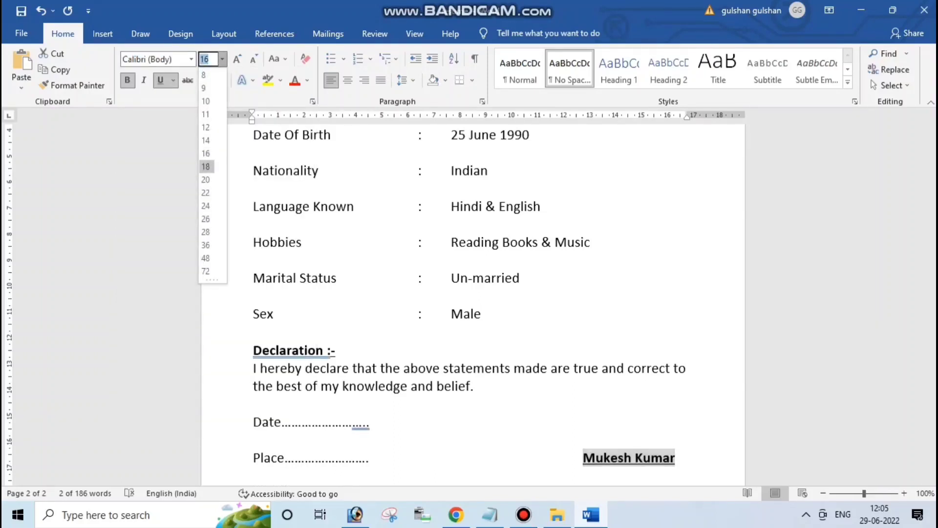
click(205, 166)
click(253, 440)
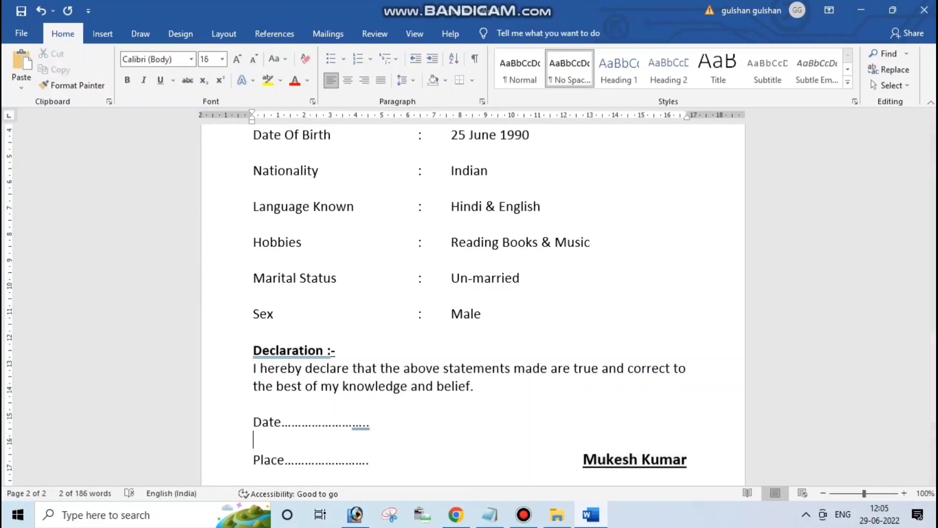
key(ctrl+shift+Left)
key(ctrl+shift+Left)
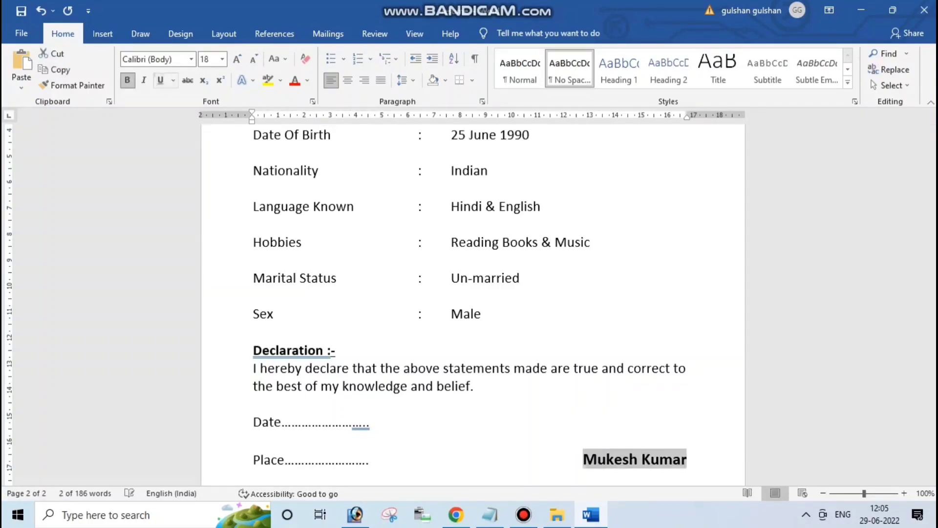
Draw a white, thin-outlined rectangle at the top right of the first page
click(488, 386)
scroll(488, 386, up, 5)
scroll(473, 303, up, 10)
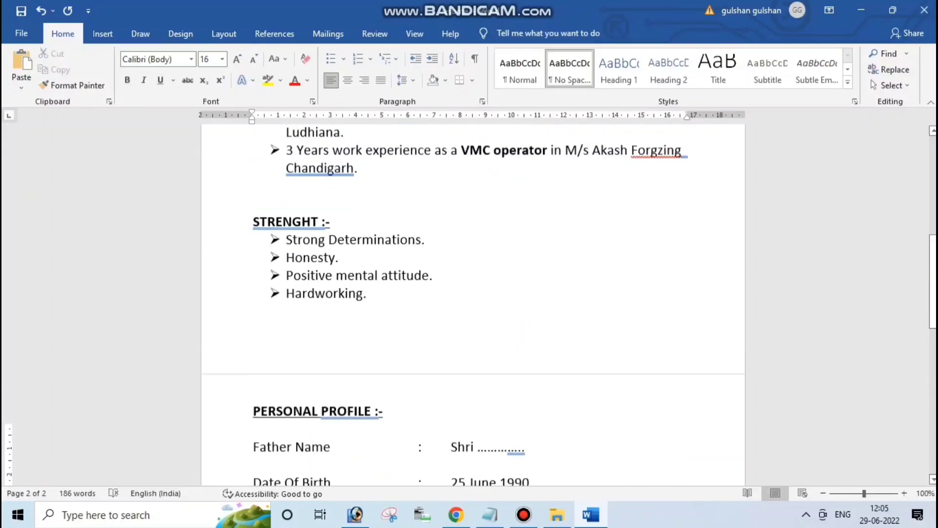
scroll(474, 303, down, 2)
scroll(474, 303, down, 3)
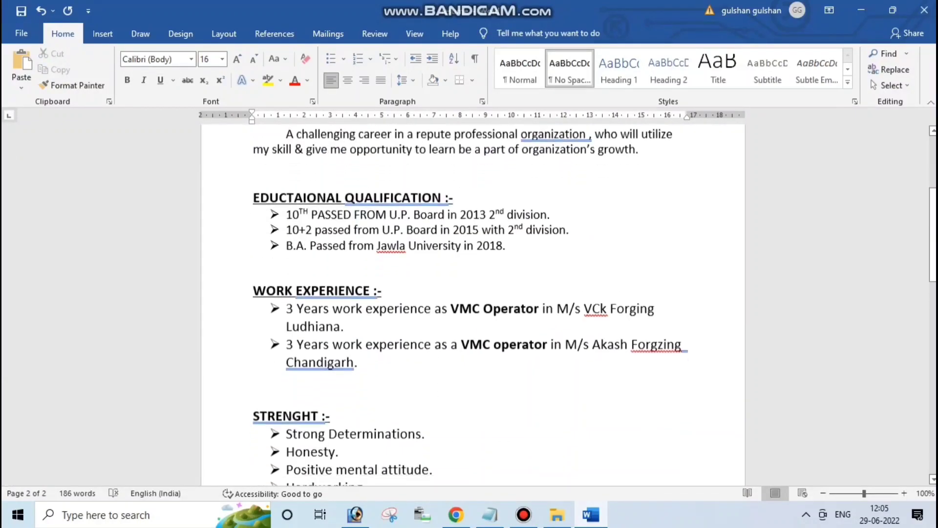
scroll(473, 303, up, 5)
scroll(473, 303, up, 1)
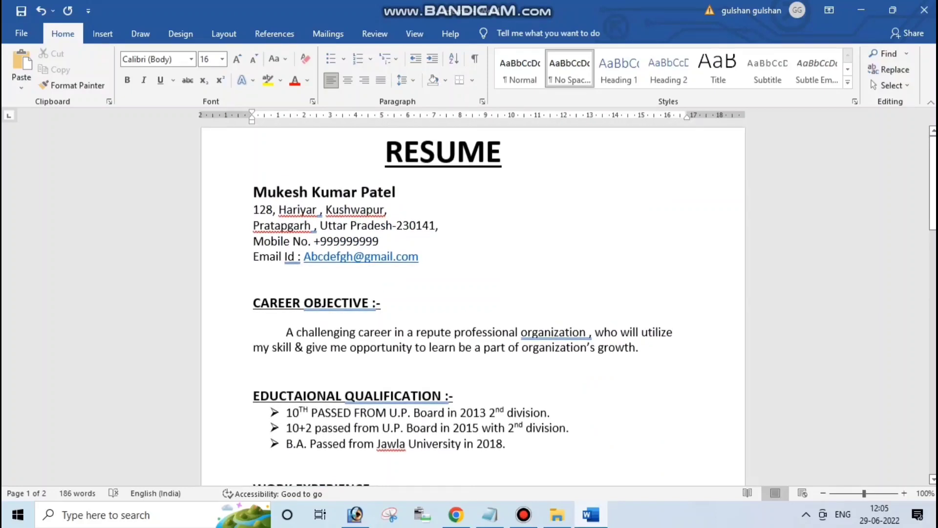
mouse_move(523, 515)
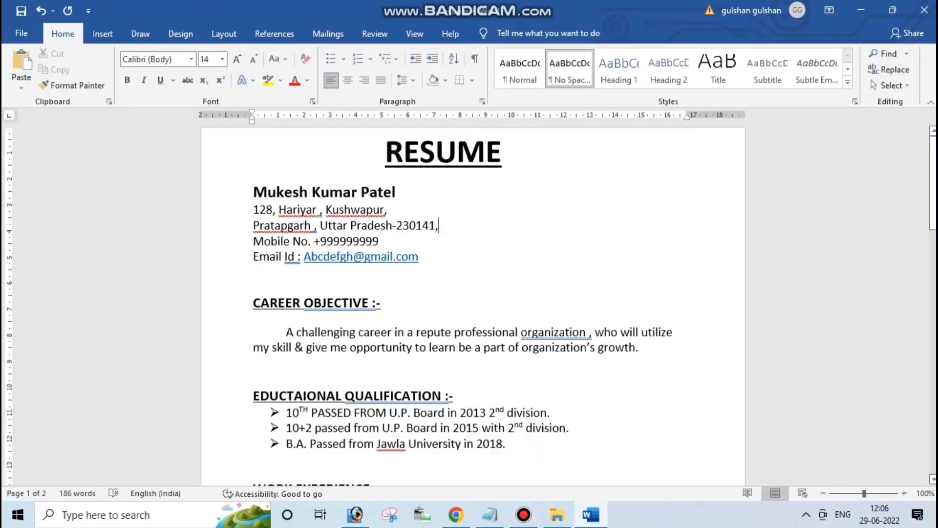
click(103, 34)
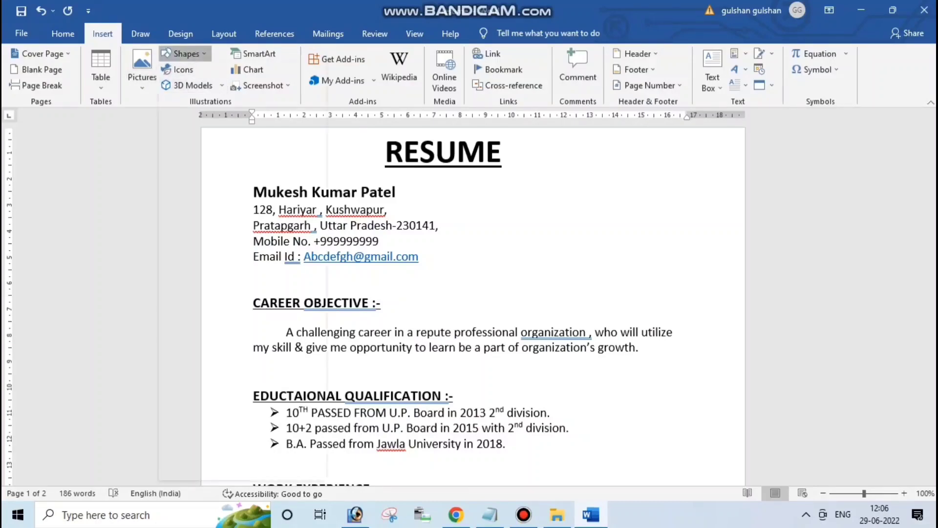
click(185, 53)
click(249, 341)
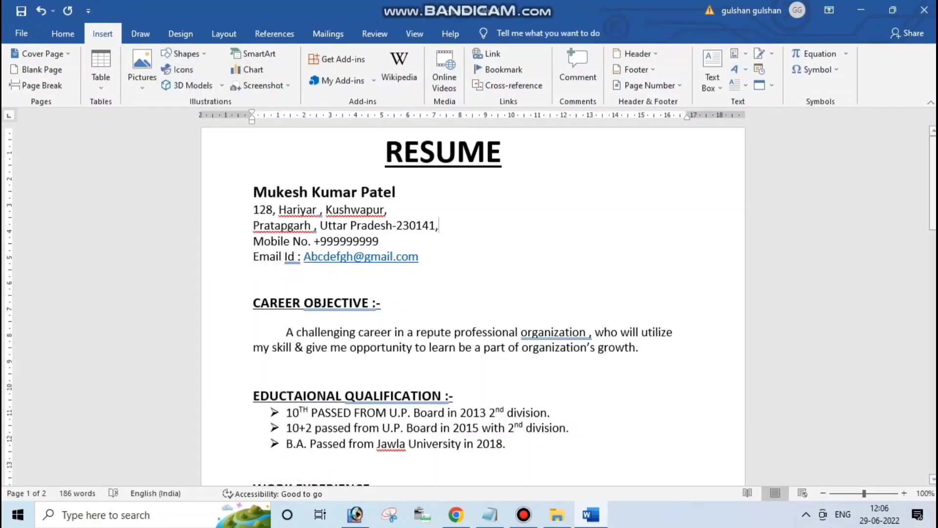
drag(610, 157, 711, 270)
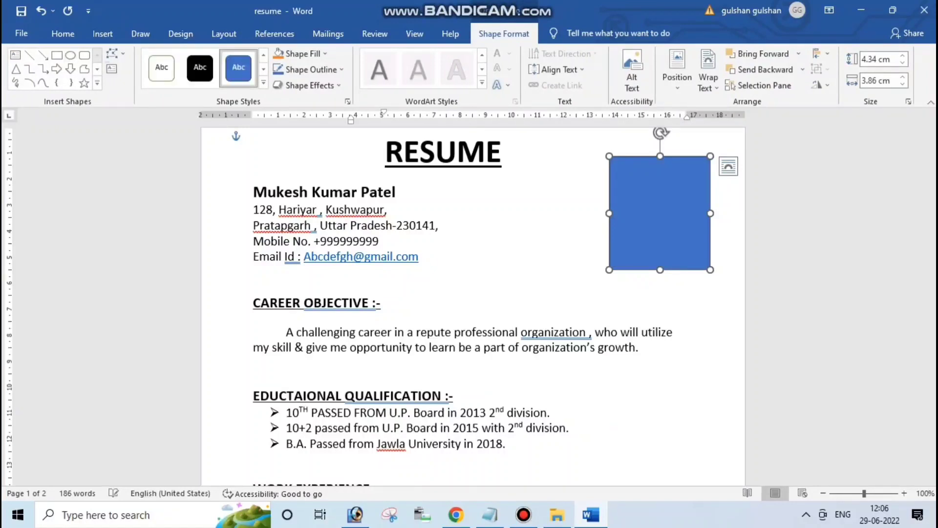
click(161, 68)
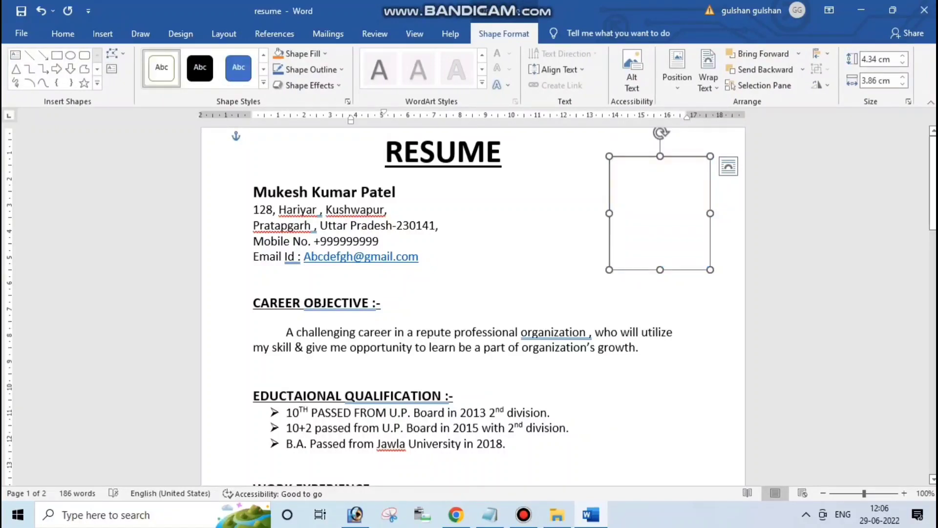
Label the box PHOTO and set its text to 14 pt
right_click(655, 221)
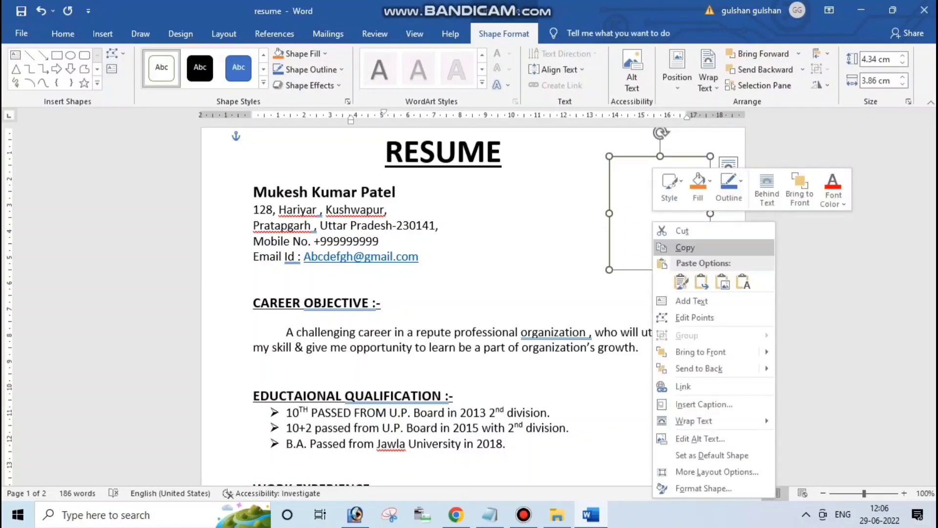
click(692, 300)
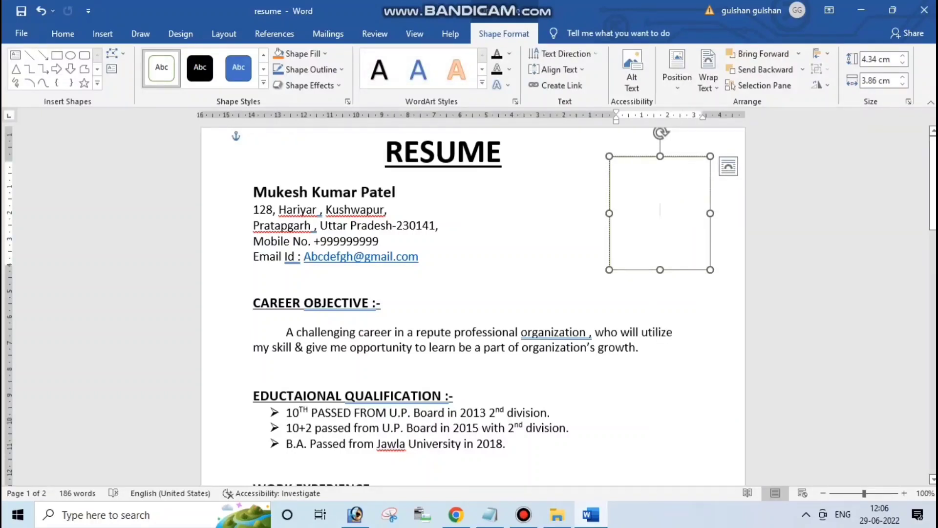
text(PH)
text(O)
key(ctrl+a)
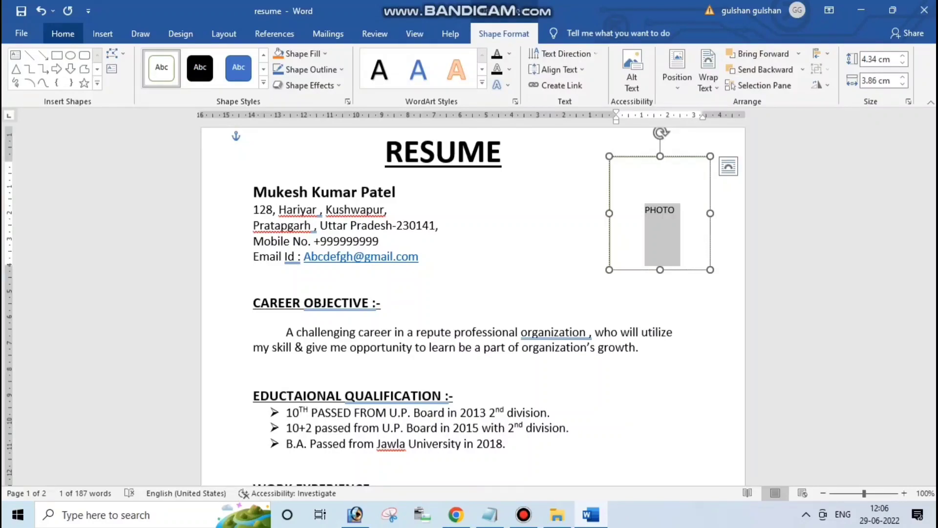
click(62, 34)
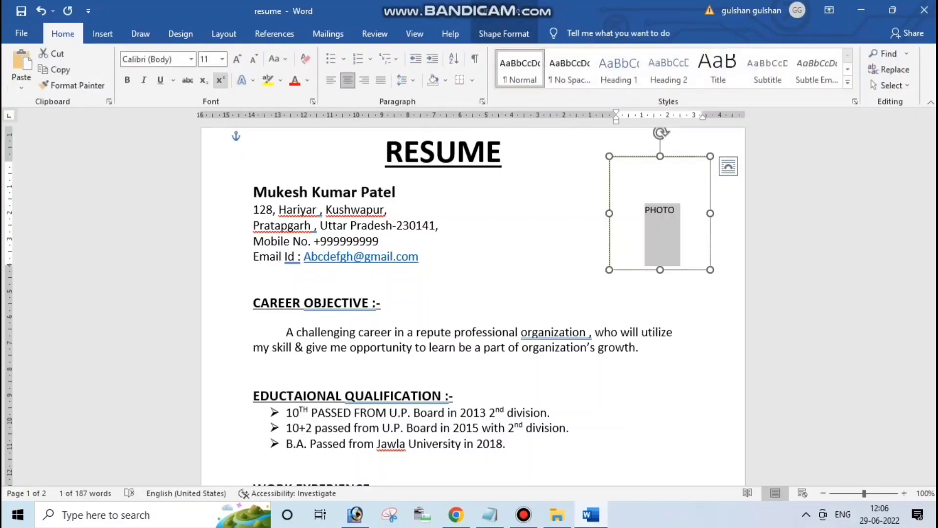
click(223, 59)
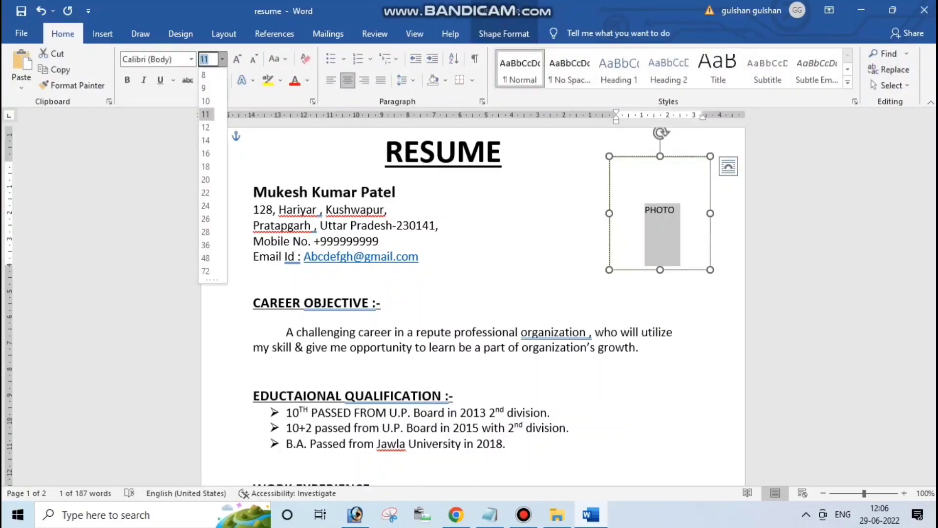
click(206, 141)
click(679, 210)
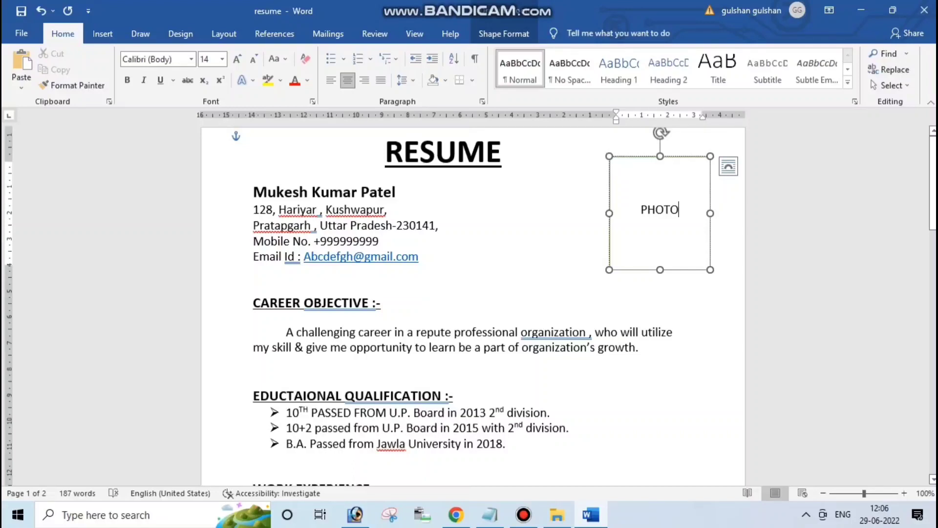
Leave the box and correct the spelling to "organization," in the body text
click(381, 303)
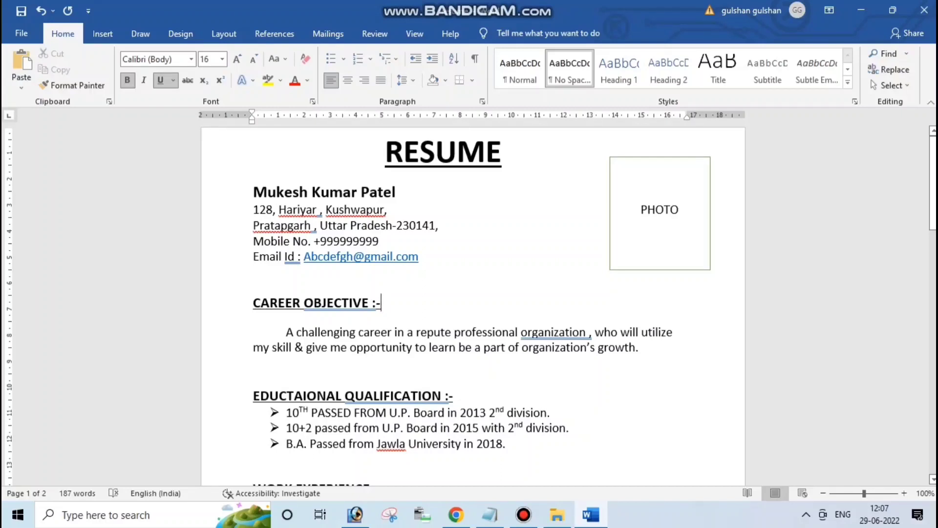
scroll(471, 305, down, 2)
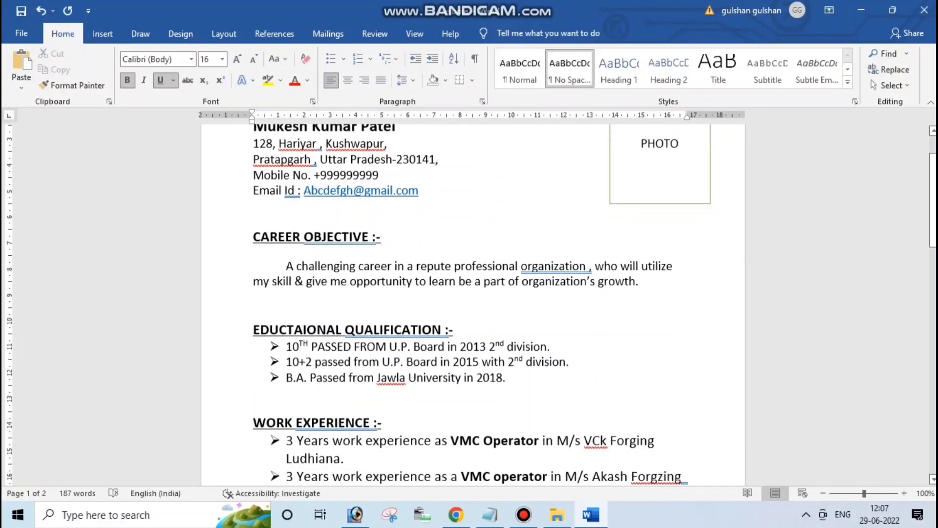
right_click(565, 267)
click(514, 283)
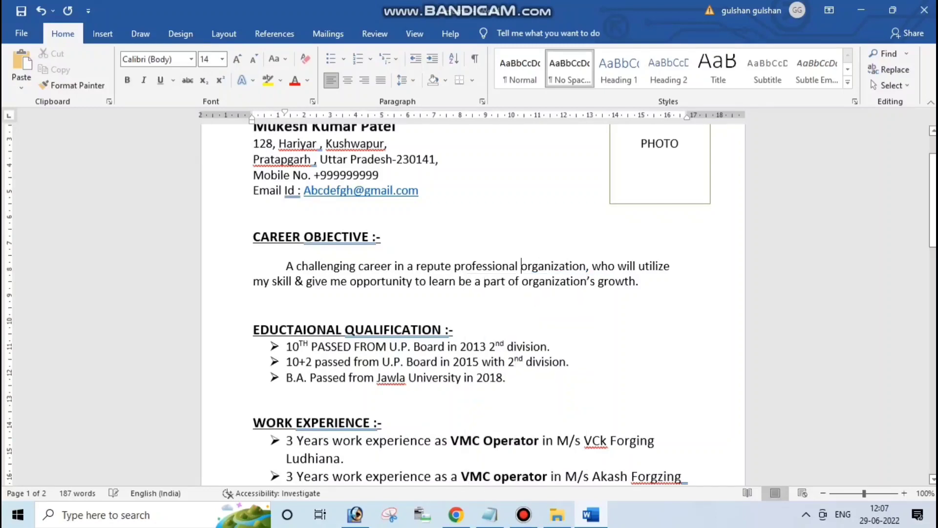
Remove the stray space before the colon in the QUALIFICATION and OBJECTIVE headings
right_click(435, 327)
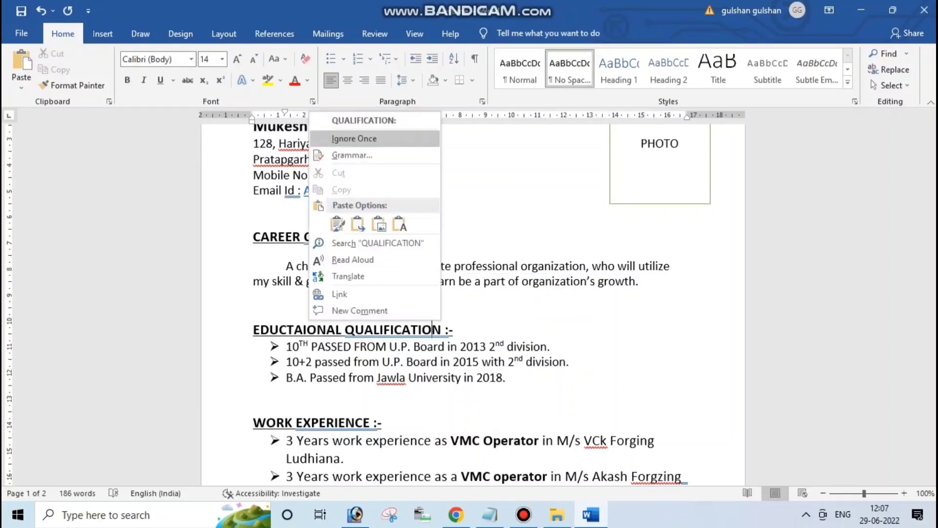
click(381, 120)
right_click(353, 237)
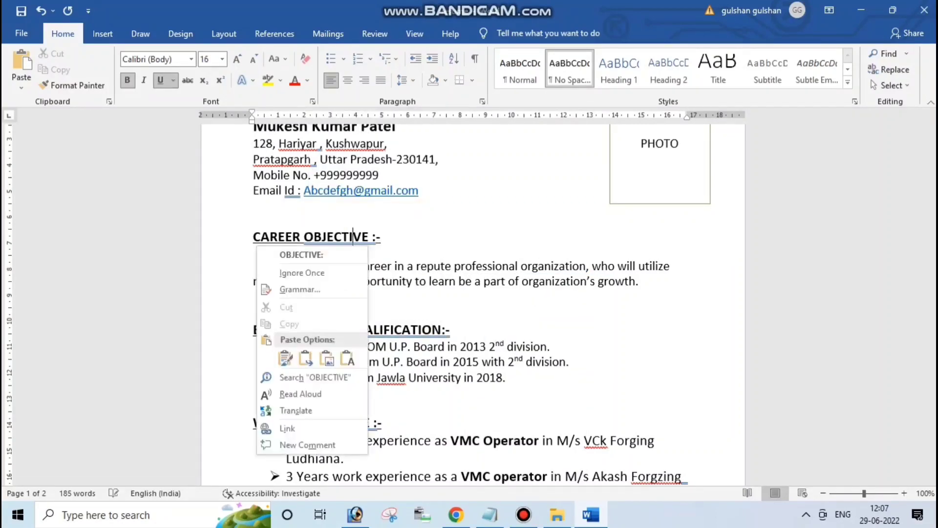
click(301, 255)
Fix the spacing in the WORK EXPERIENCE heading and the grammar flag on Forgzing Chandigarh
scroll(301, 255, down, 2)
click(346, 324)
right_click(345, 323)
click(293, 113)
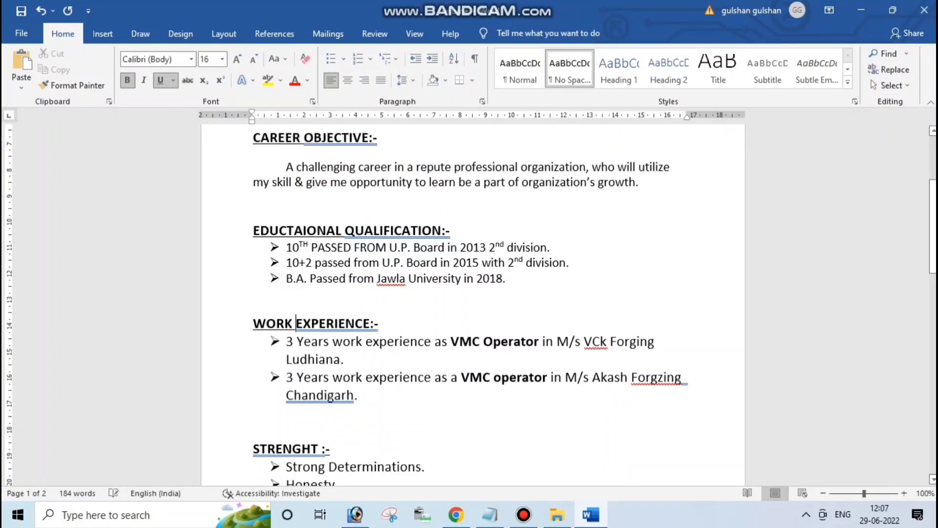
scroll(470, 293, down, 3)
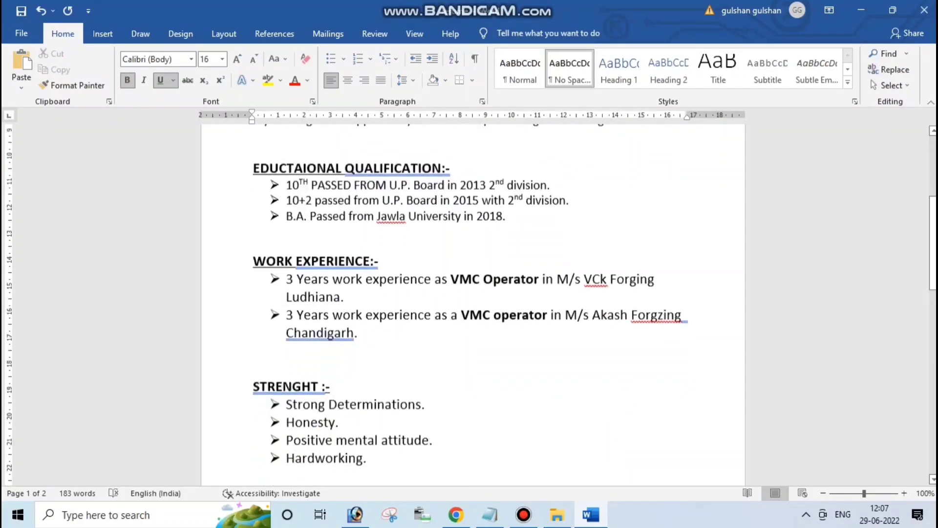
right_click(247, 265)
click(293, 274)
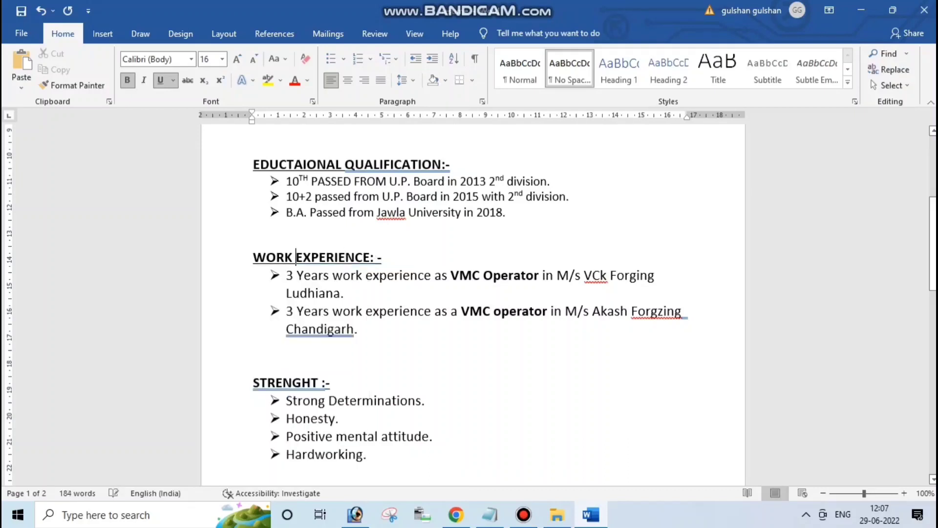
right_click(328, 330)
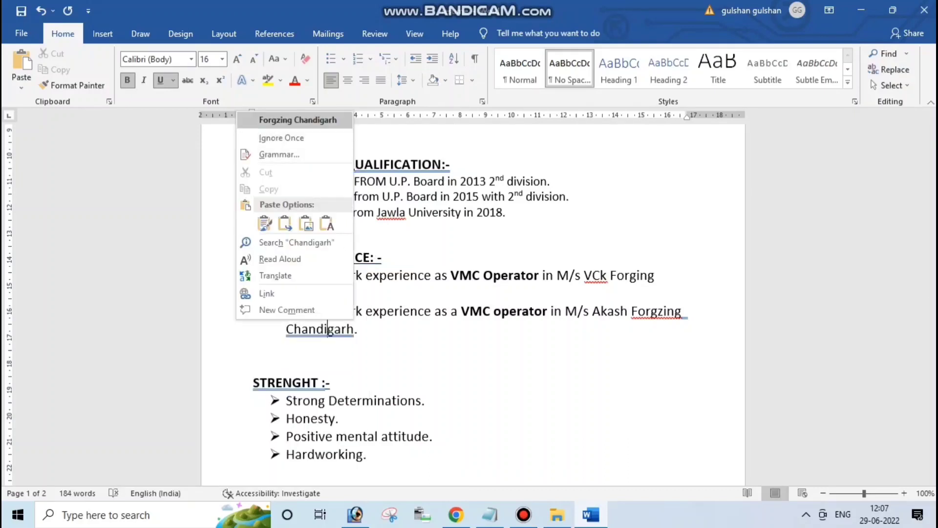
click(274, 119)
Remove the space before the colon in the STRENGHT and PERSONAL PROFILE headings
scroll(469, 293, down, 9)
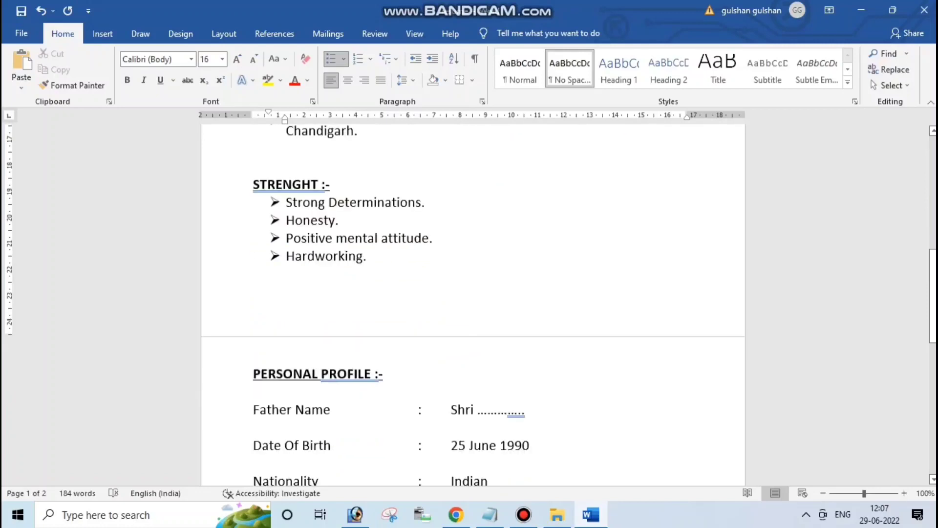
right_click(283, 185)
click(244, 201)
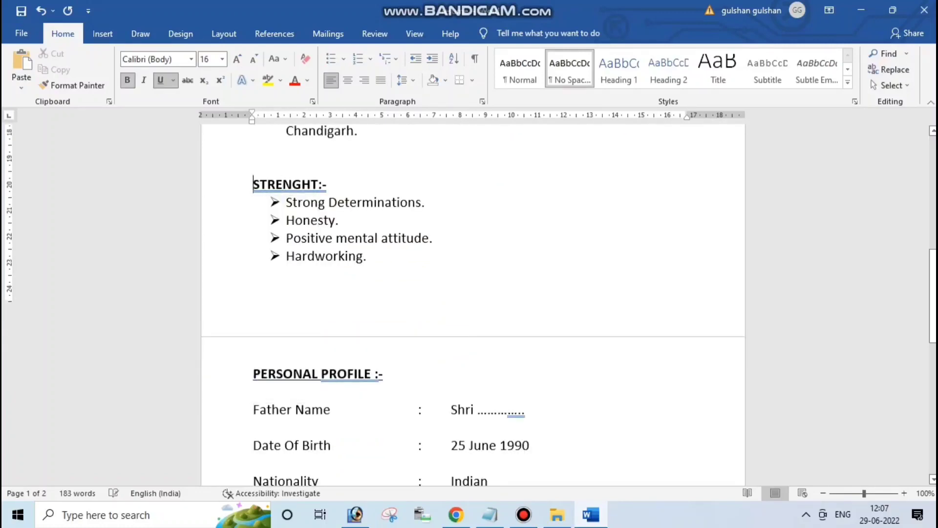
scroll(244, 201, down, 3)
right_click(252, 281)
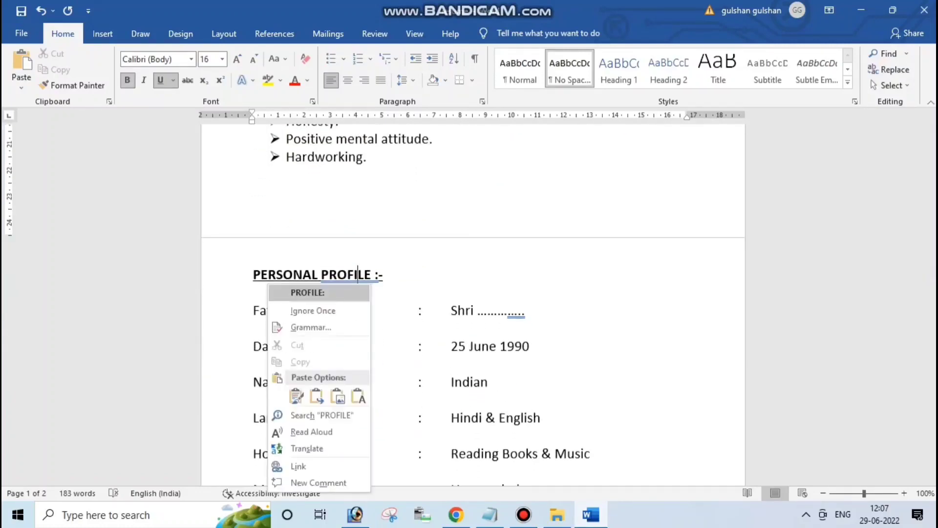
click(266, 293)
Accept the fix for the dots after Shri and change the heading to "Declaration: -"
right_click(518, 308)
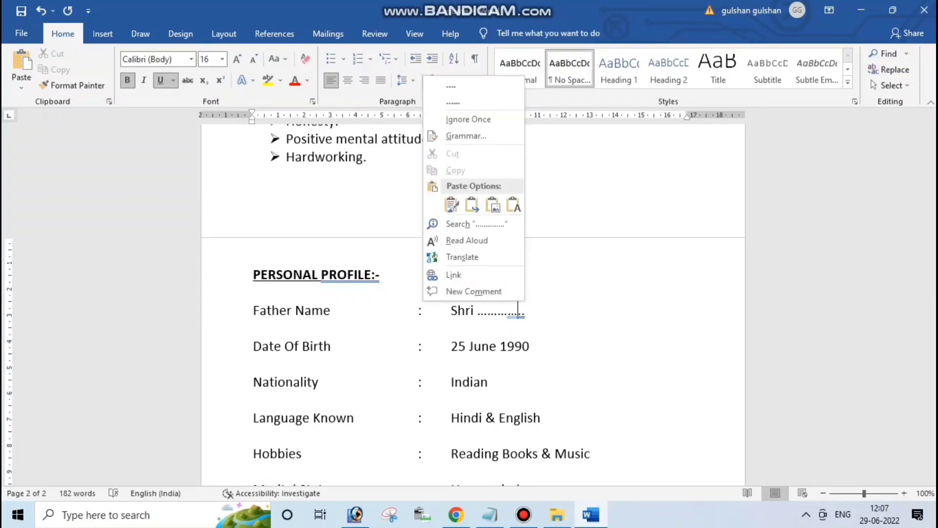
click(469, 101)
scroll(473, 304, down, 5)
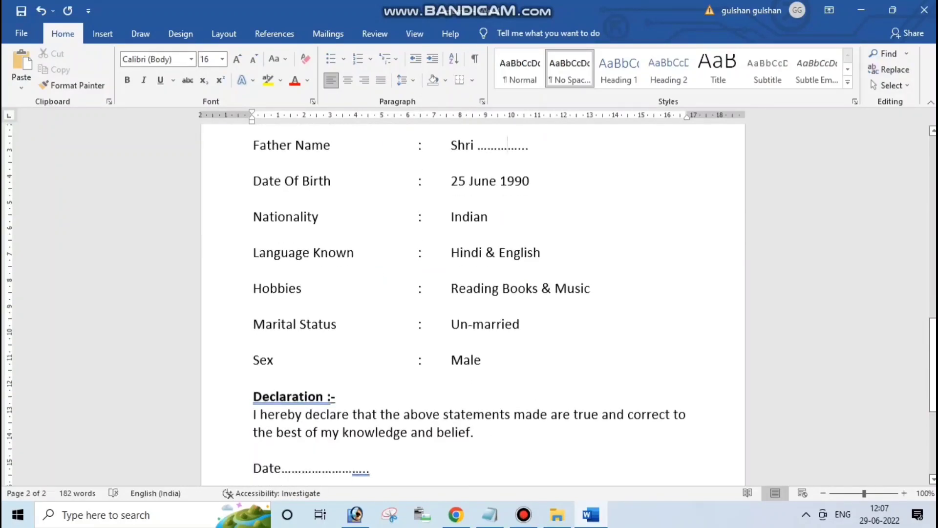
right_click(327, 298)
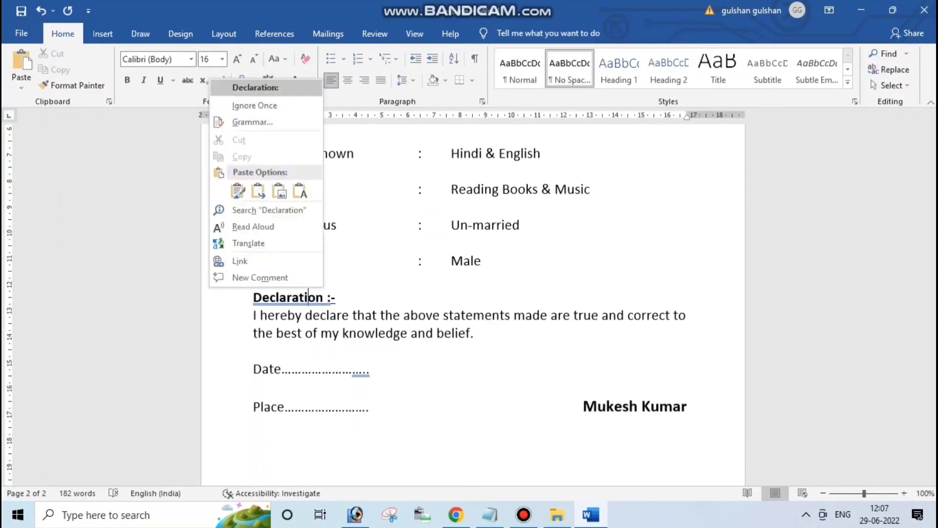
click(264, 86)
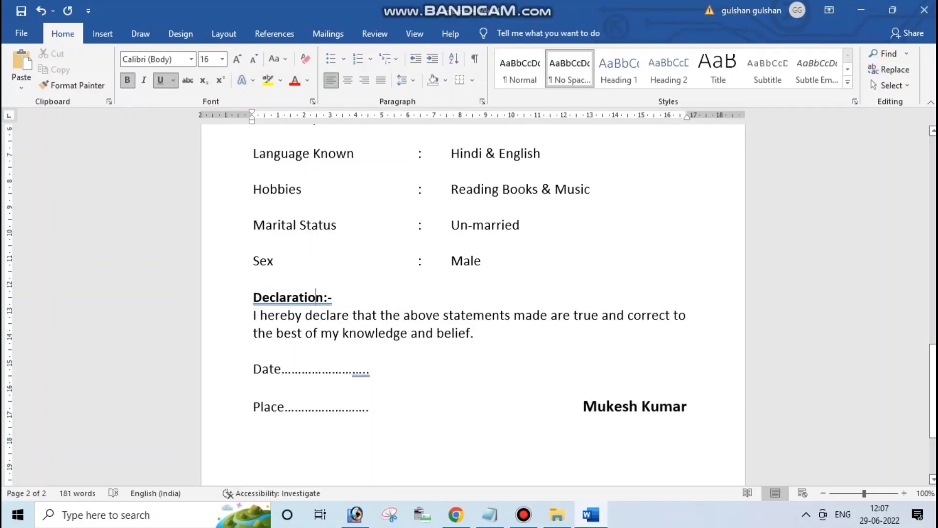
right_click(316, 298)
click(264, 87)
Lengthen the dotted line after Date to clear its spelling flag
right_click(363, 369)
click(273, 161)
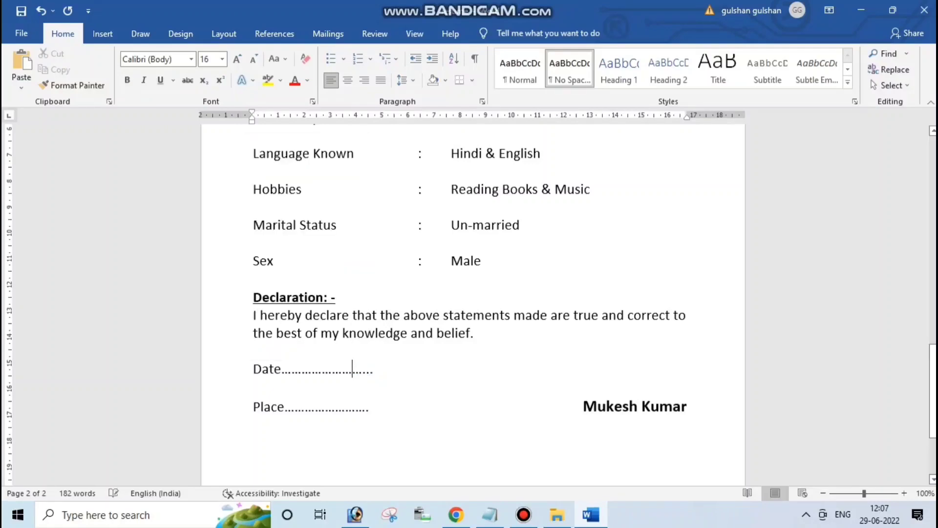
click(411, 333)
scroll(473, 293, down, 1)
scroll(473, 294, up, 8)
Change the QUALIFICATION and CAREER OBJECTIVE headings to end in ": -"
scroll(473, 293, up, 5)
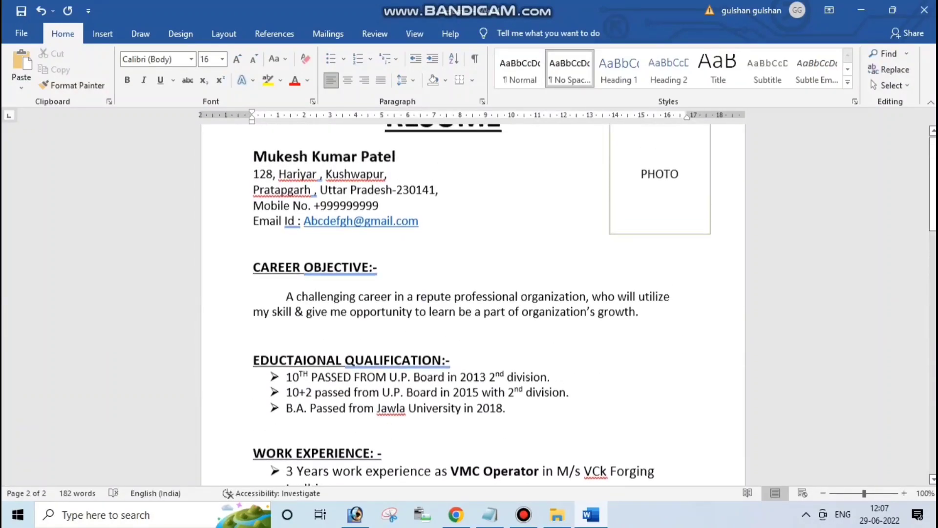
right_click(384, 395)
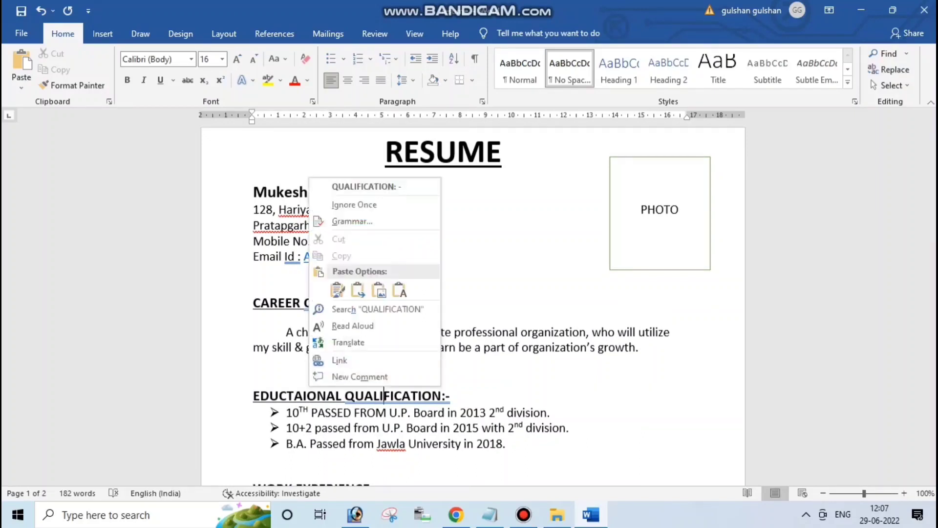
click(352, 187)
right_click(350, 303)
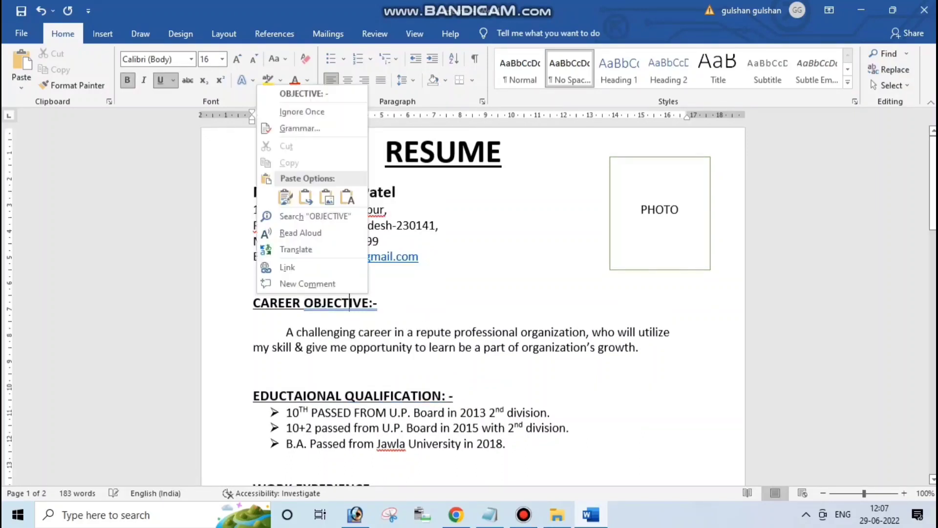
click(312, 93)
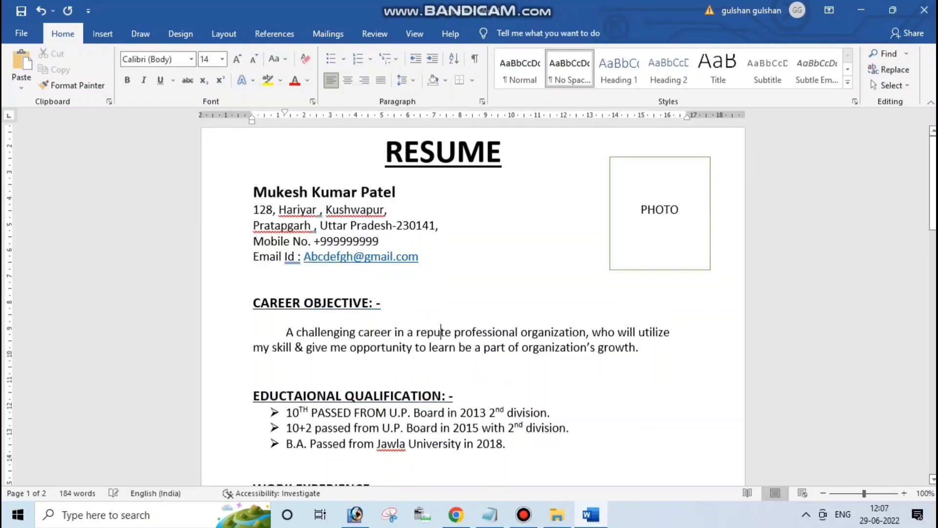
Change the STRENGHT and PERSONAL PROFILE headings to end in ": -"
scroll(442, 331, down, 5)
scroll(473, 304, down, 3)
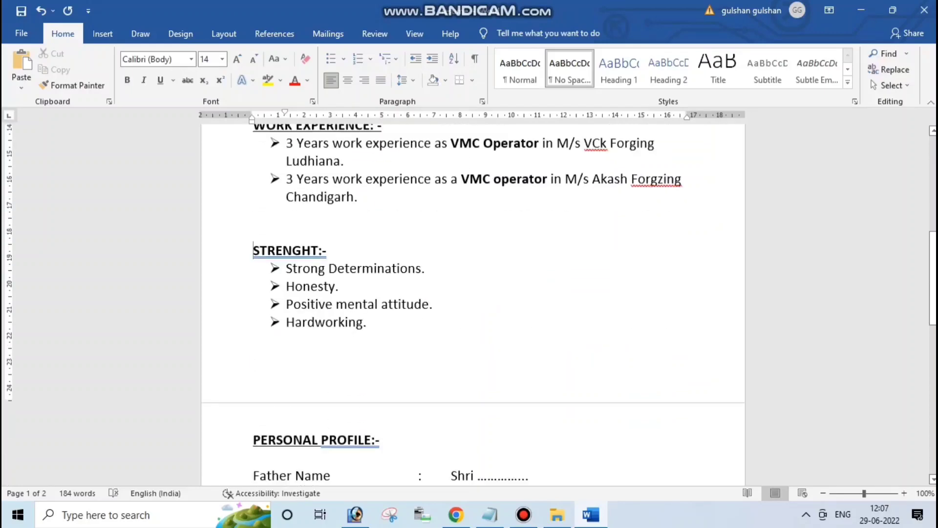
right_click(317, 256)
click(283, 269)
click(465, 304)
scroll(465, 304, down, 1)
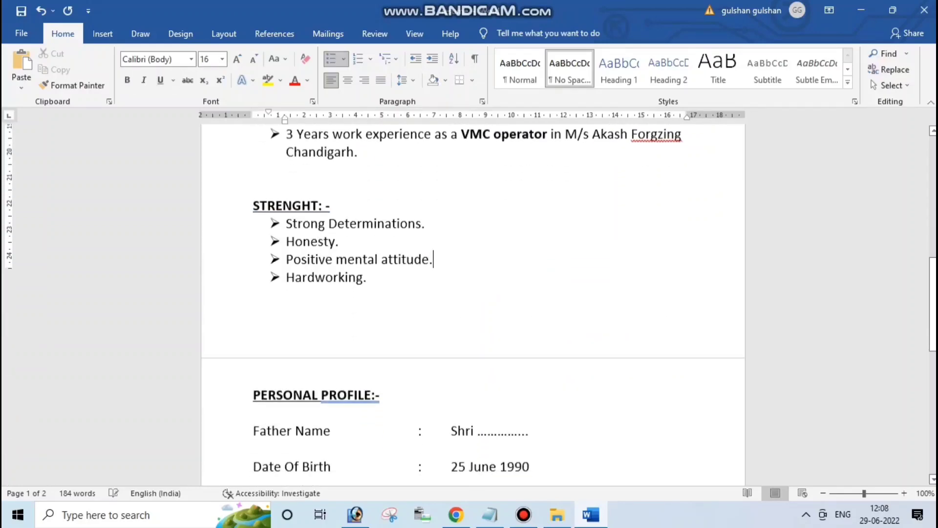
scroll(473, 303, down, 3)
click(355, 307)
right_click(364, 308)
click(303, 98)
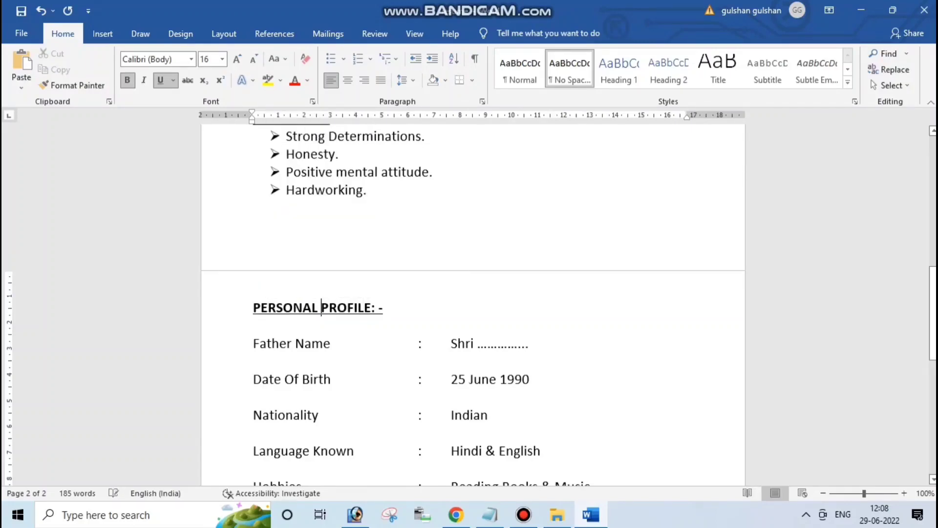
Scroll through the resume to review the corrected headings
scroll(474, 303, down, 14)
scroll(473, 304, up, 15)
scroll(473, 303, up, 5)
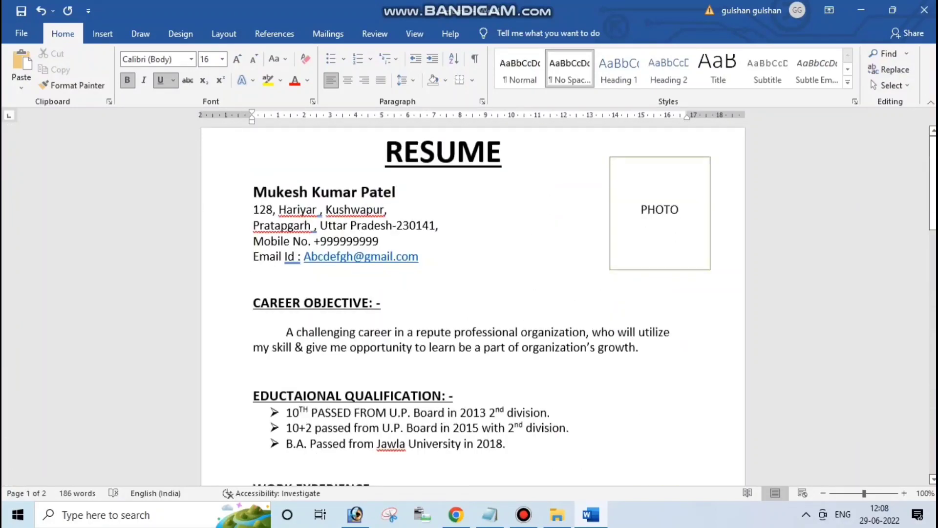
click(254, 273)
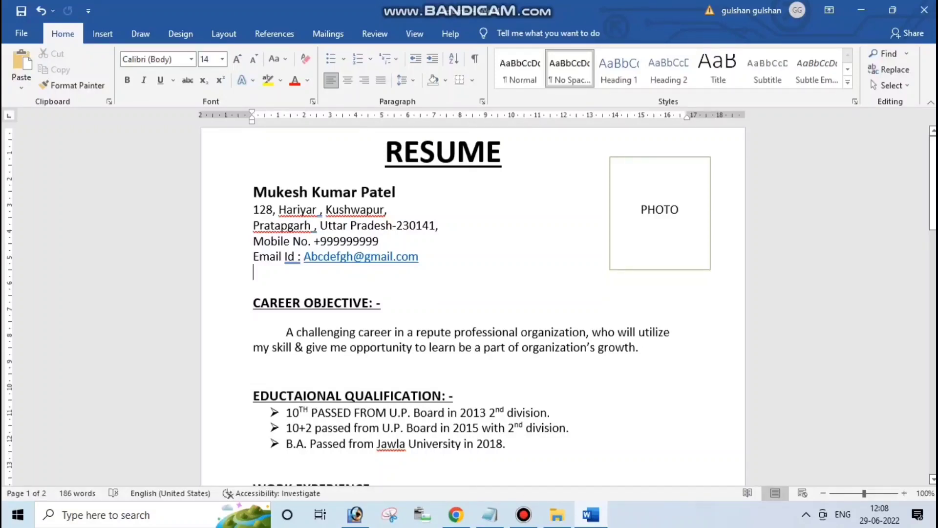
scroll(471, 305, down, 1)
click(287, 380)
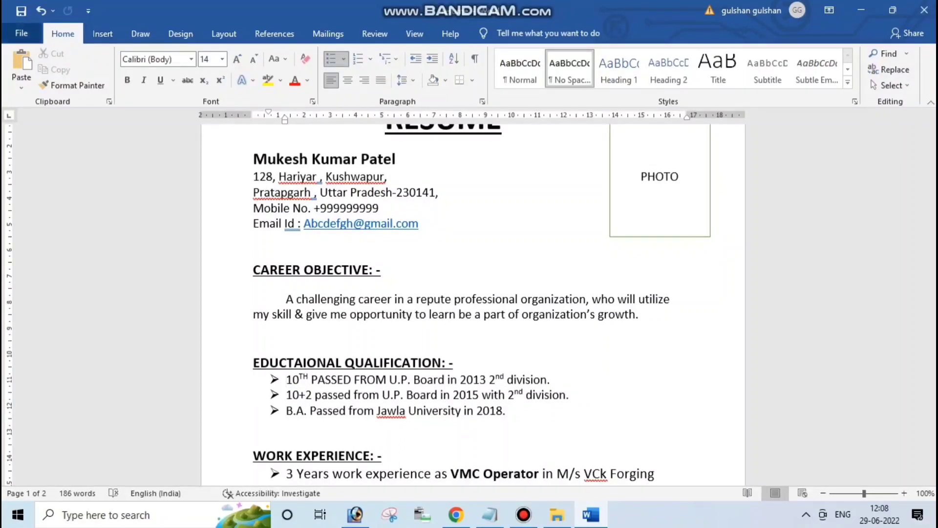
Save the resume to the Desktop as a Word Document named after the applicant's first name
click(22, 33)
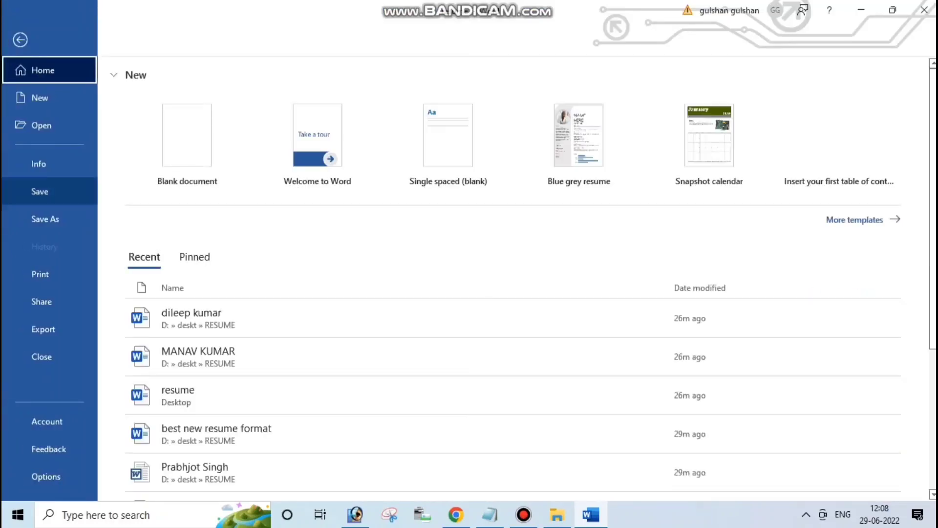
click(45, 218)
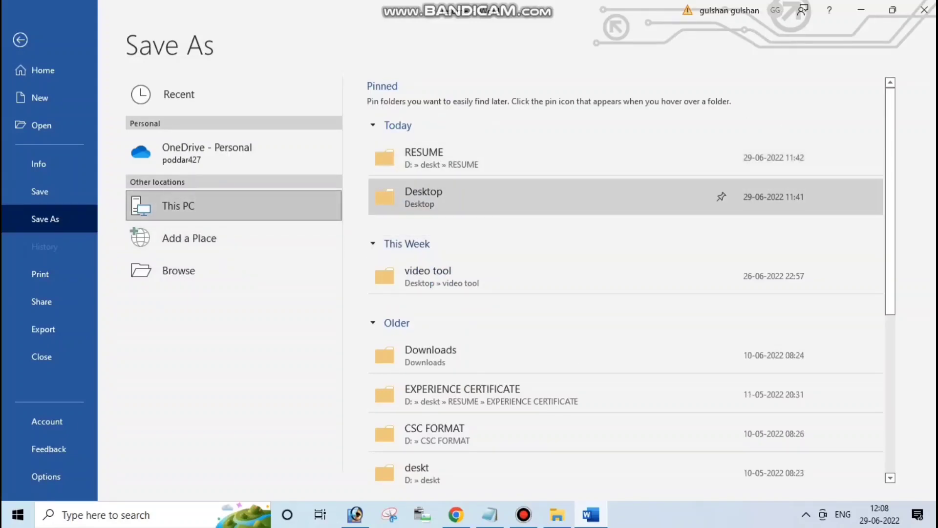
click(424, 197)
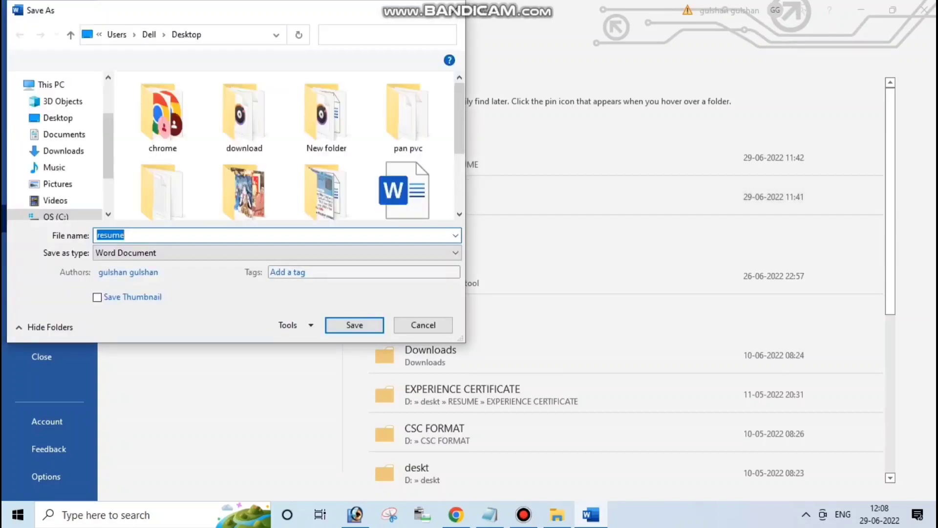
text(MUKESH)
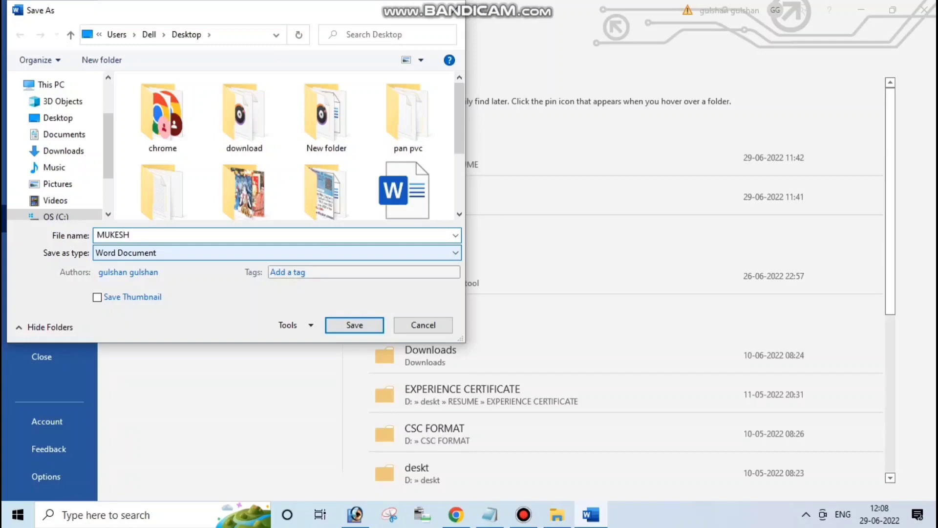
key(Return)
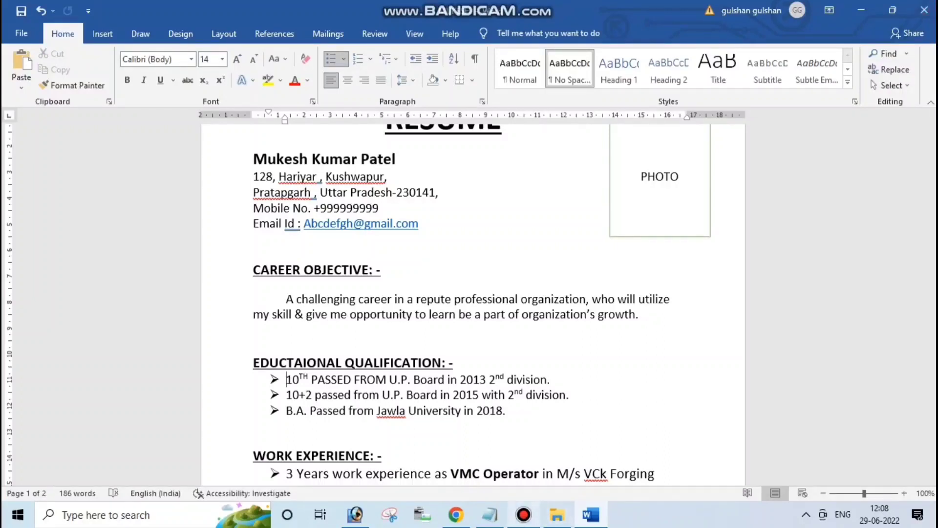
click(523, 514)
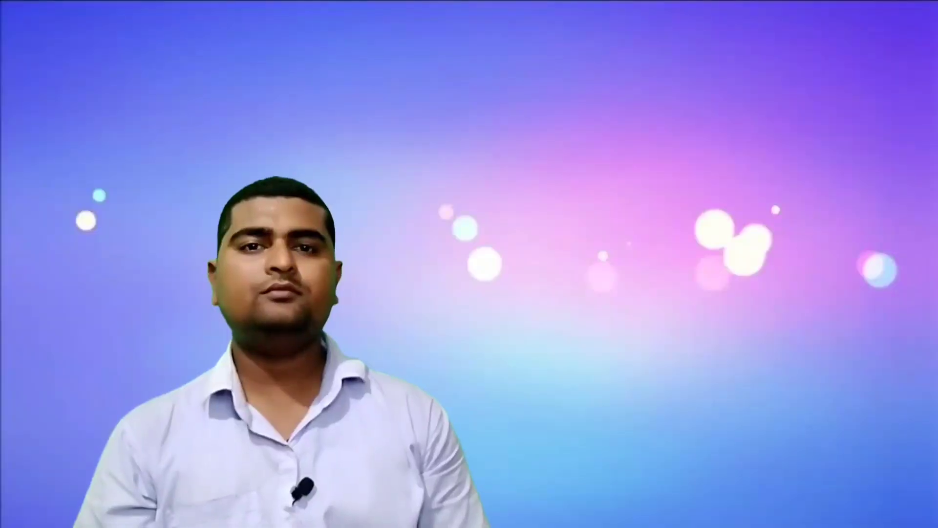